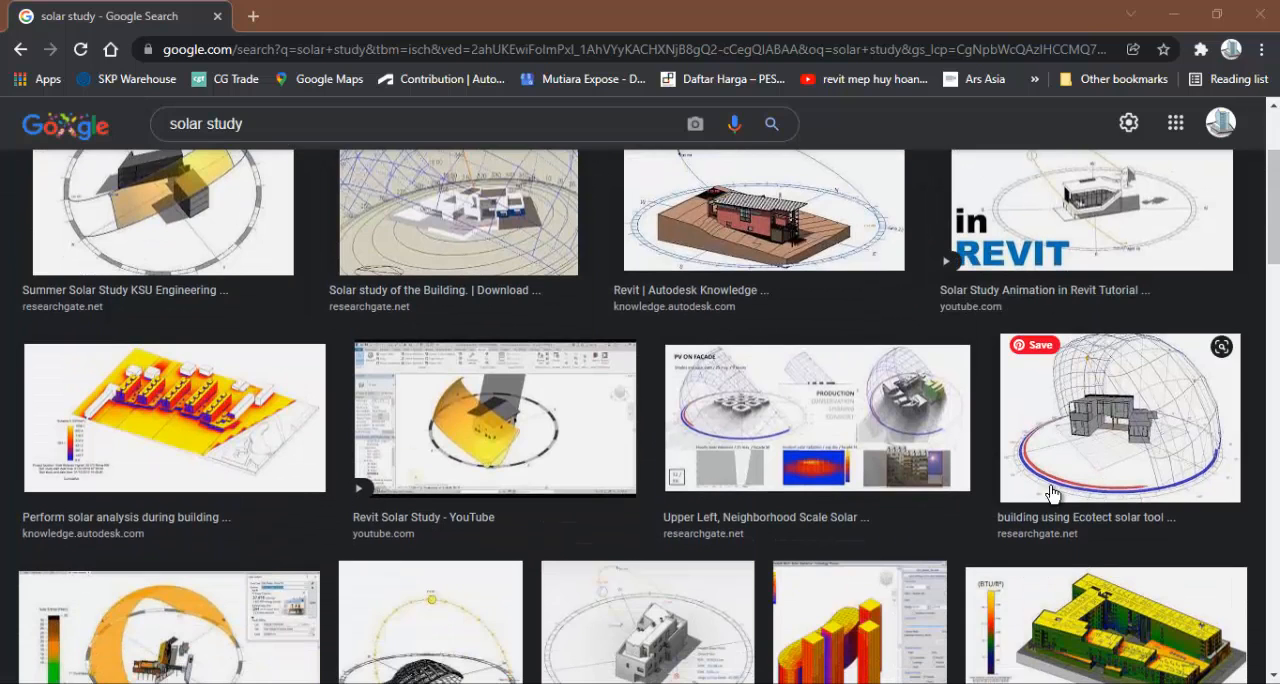
- Browse the solar study image results for examples of building sun-path diagrams
{"action": "scroll", "coordinate": [1050, 492], "scroll_direction": "up", "scroll_amount": 1}
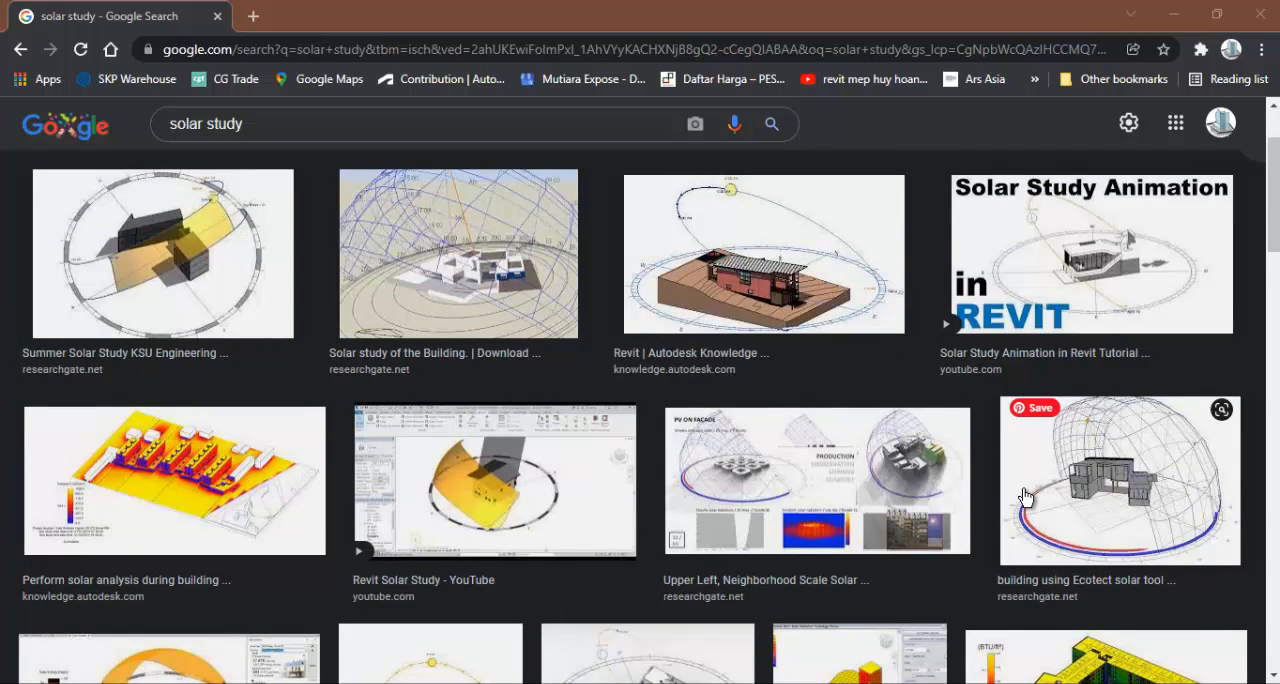
{"action": "scroll", "coordinate": [1024, 497], "scroll_direction": "down", "scroll_amount": 5}
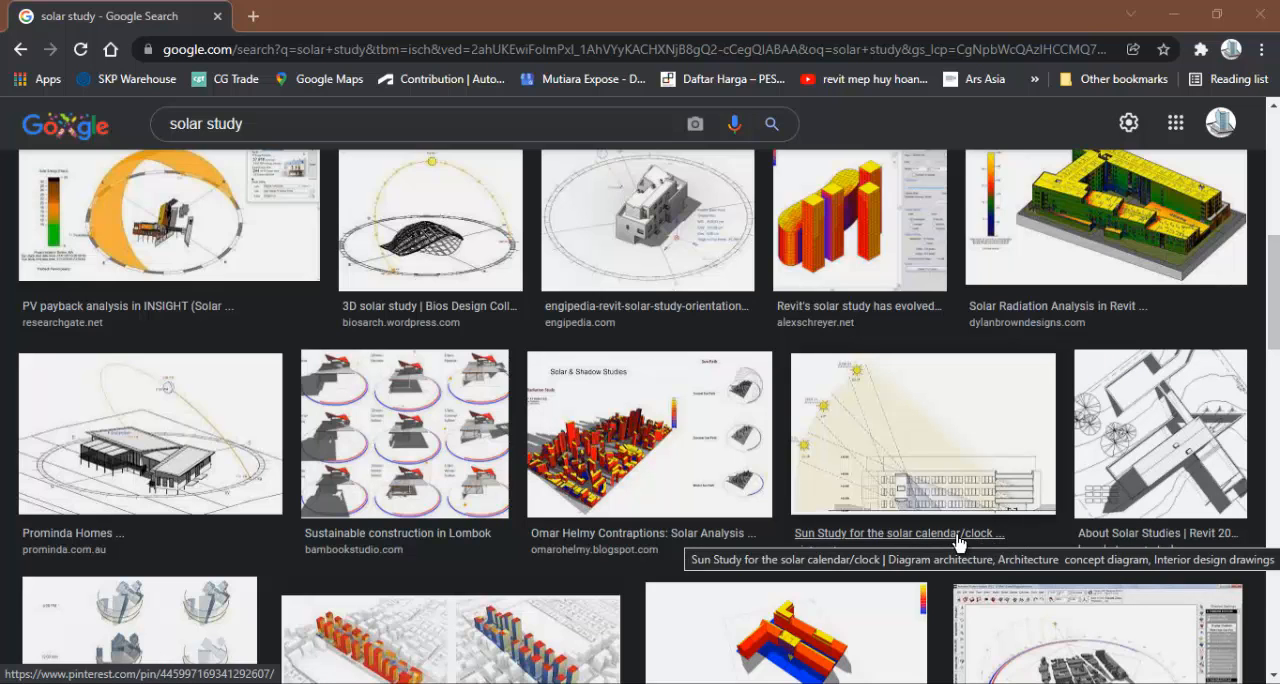
{"action": "scroll", "coordinate": [794, 552], "scroll_direction": "down", "scroll_amount": 2}
{"action": "scroll", "coordinate": [1240, 575], "scroll_direction": "up", "scroll_amount": 2}
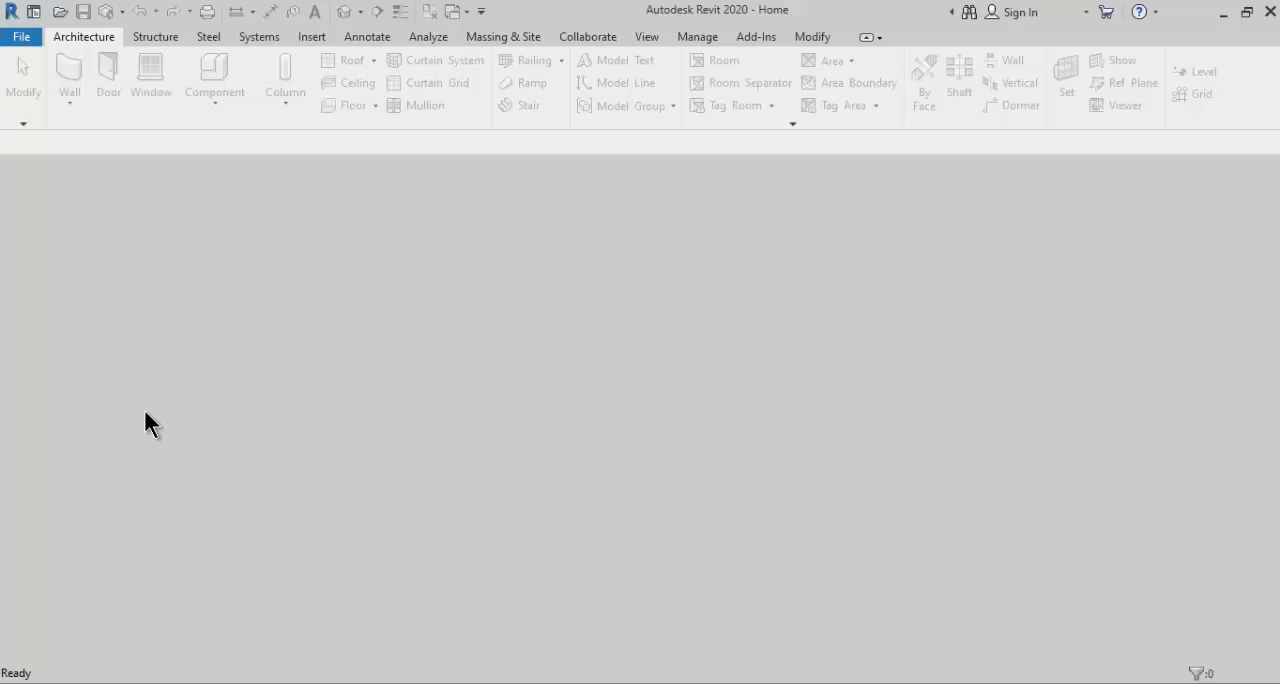
- Switch to Revit and bring up the folder of sample files for opening
{"action": "left_click", "coordinate": [24, 40]}
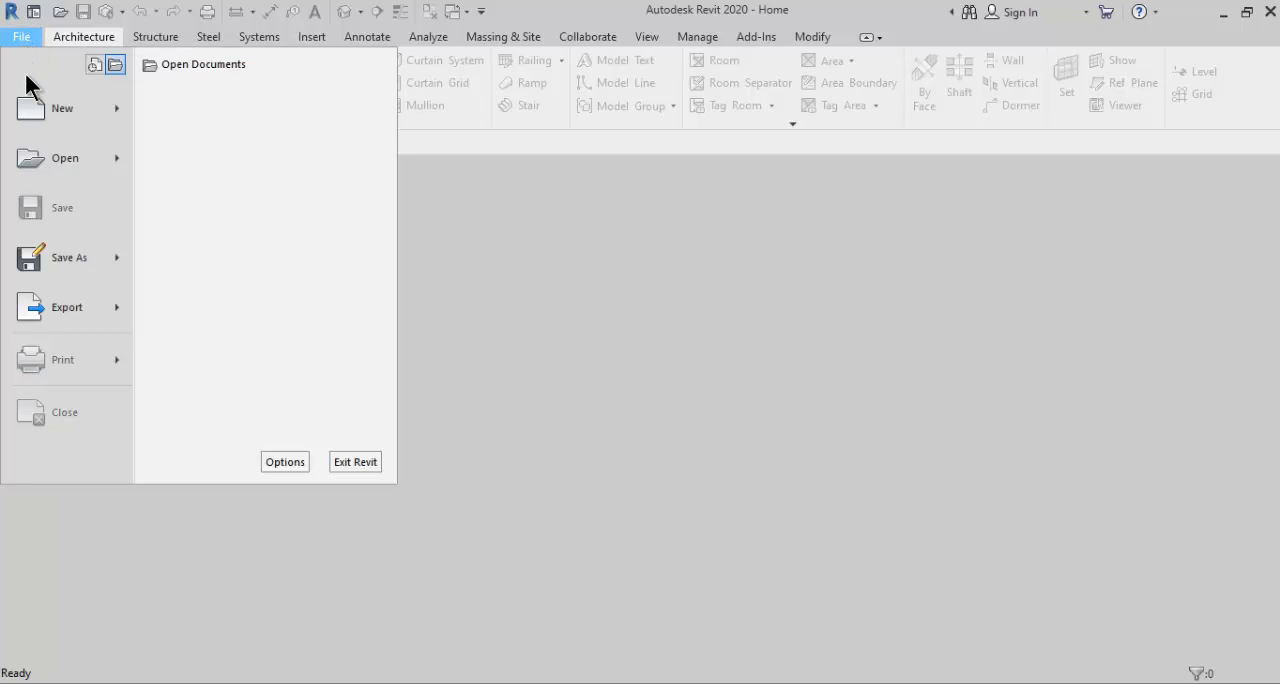
{"action": "mouse_move", "coordinate": [111, 158]}
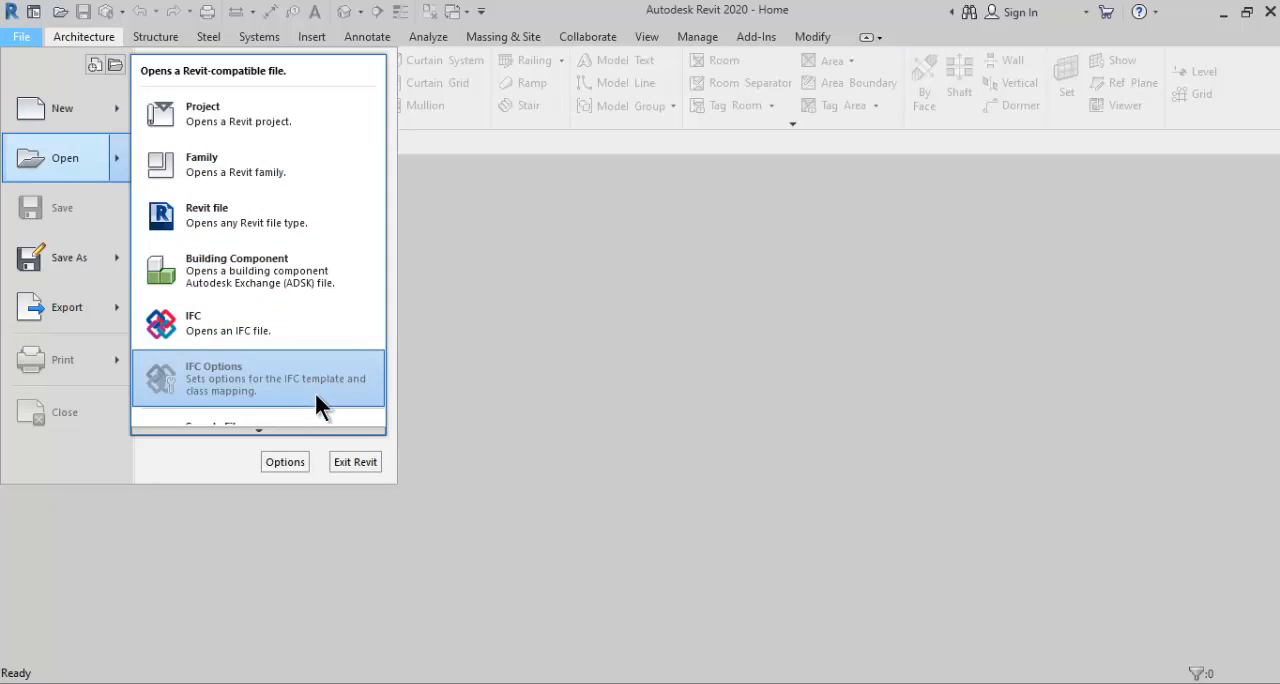
{"action": "mouse_move", "coordinate": [318, 429]}
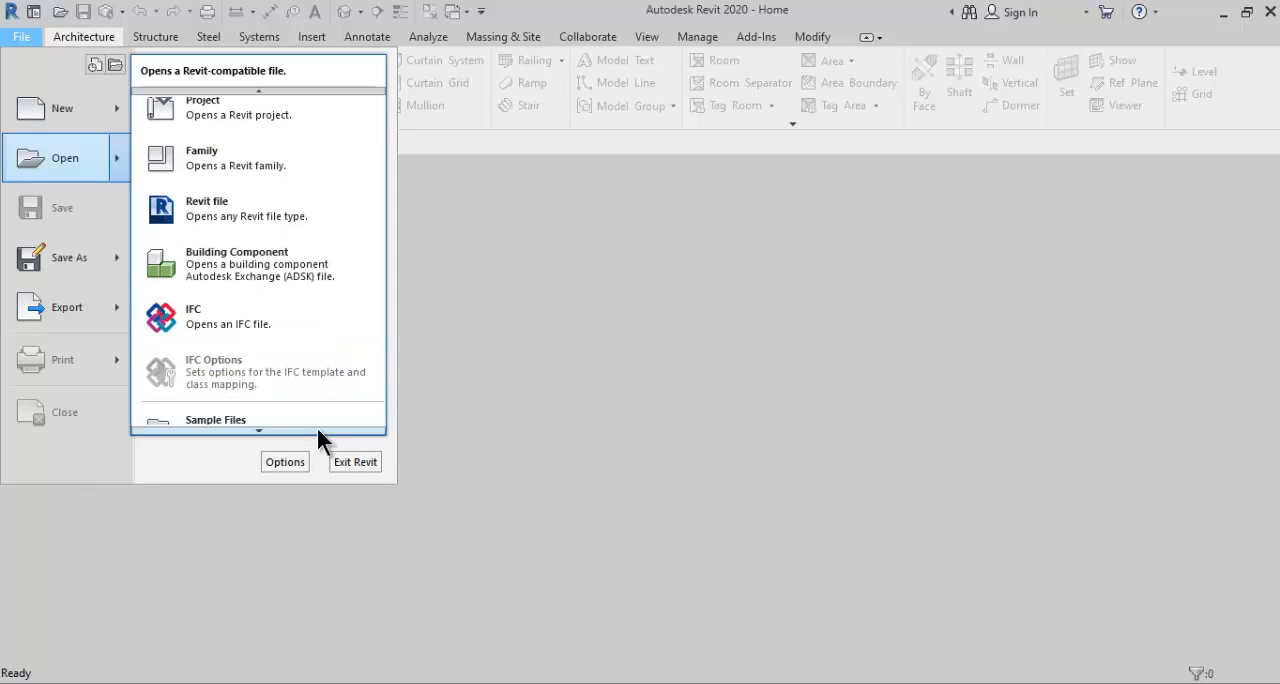
{"action": "left_click", "coordinate": [203, 410]}
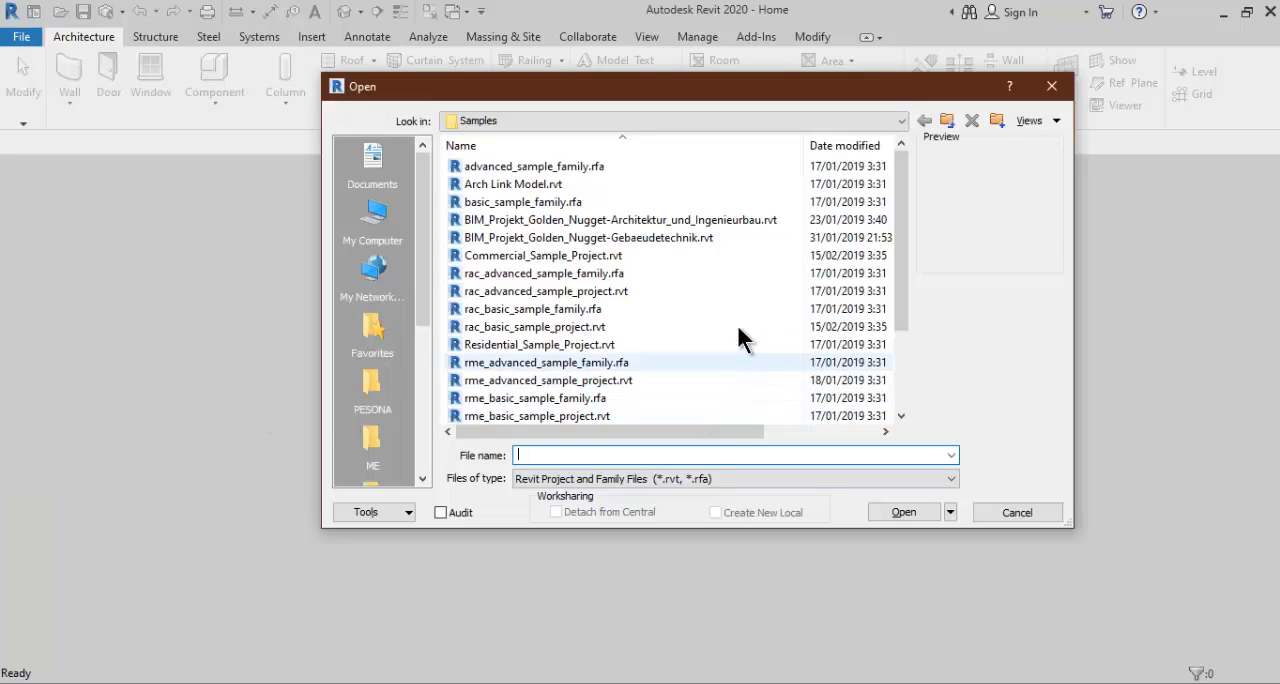
- Preview the sample files and open rac_basic_sample_project.rvt
{"action": "left_click", "coordinate": [580, 168]}
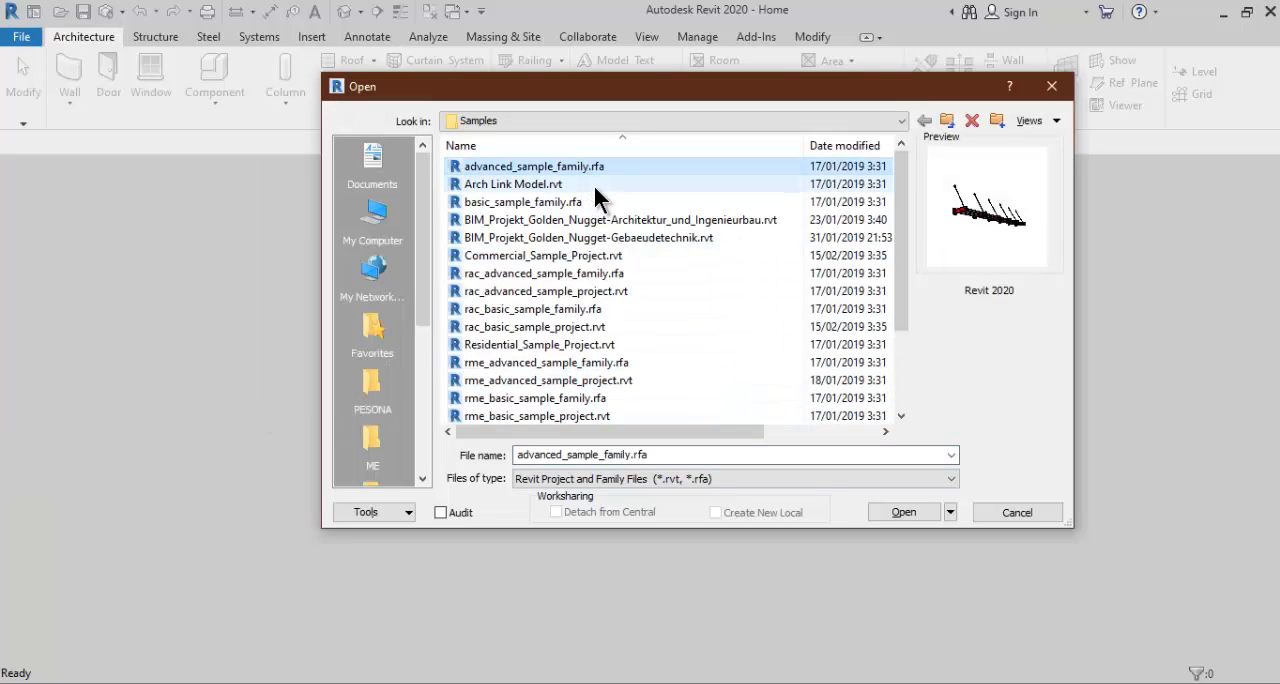
{"action": "key", "text": "Down"}
{"action": "key", "text": "Down"}
{"action": "key", "text": "Down"}
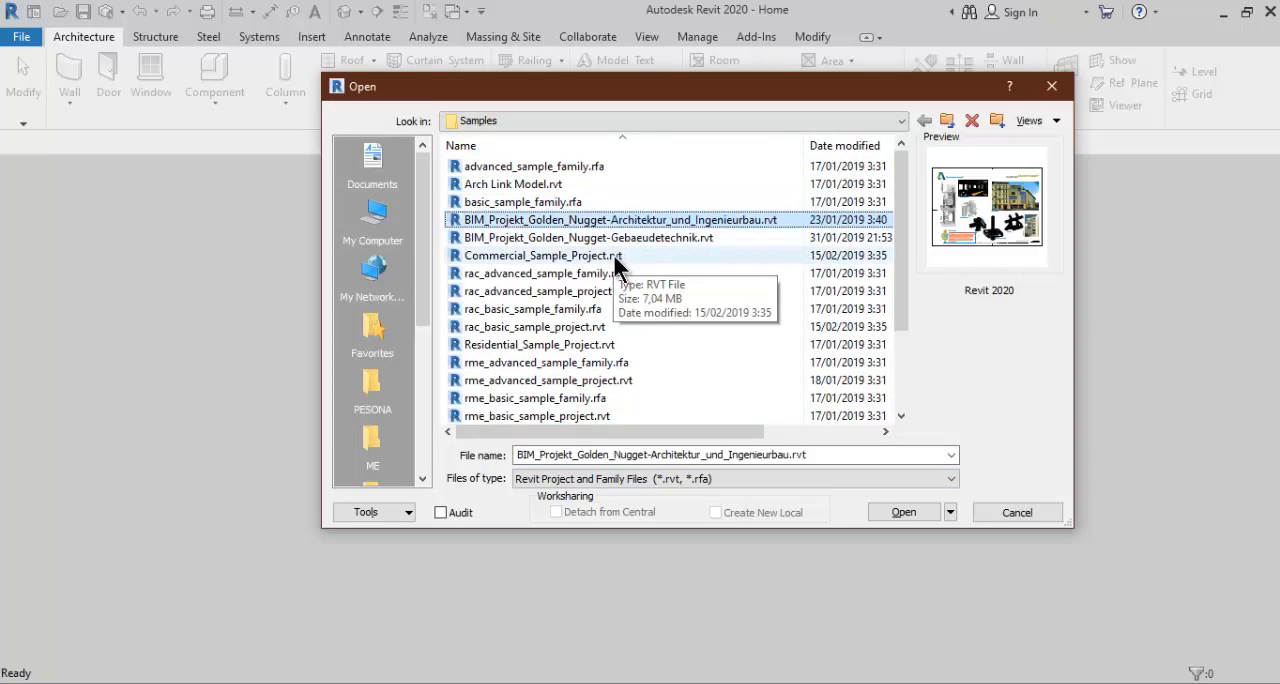
{"action": "key", "text": "Down"}
{"action": "key", "text": "Down"}
{"action": "key", "text": "Down"}
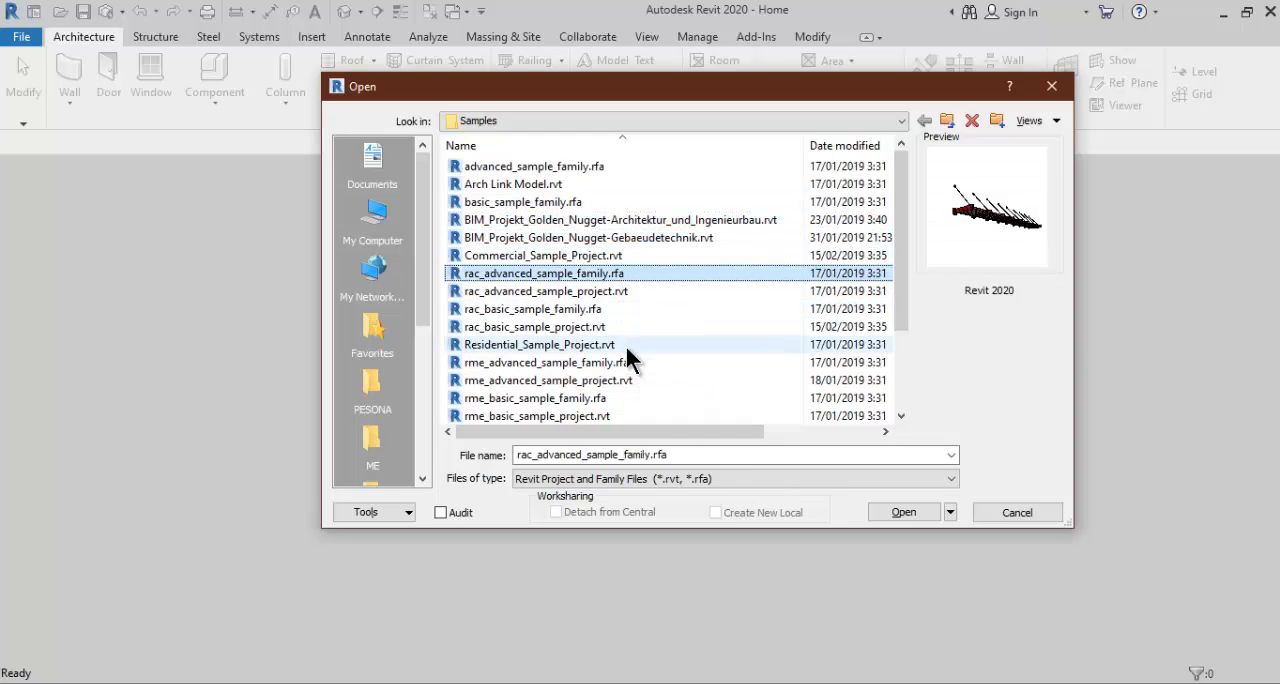
{"action": "key", "text": "Down"}
{"action": "key", "text": "Down"}
{"action": "key", "text": "Up"}
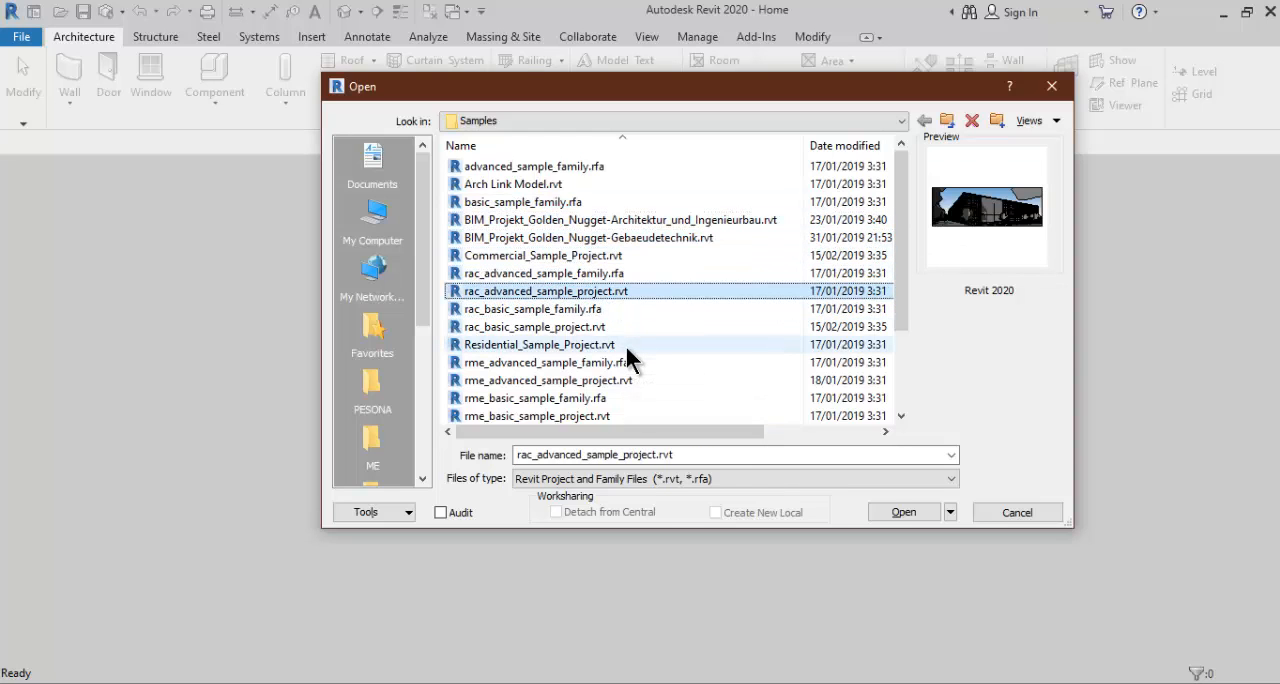
{"action": "key", "text": "Down"}
{"action": "key", "text": "Down"}
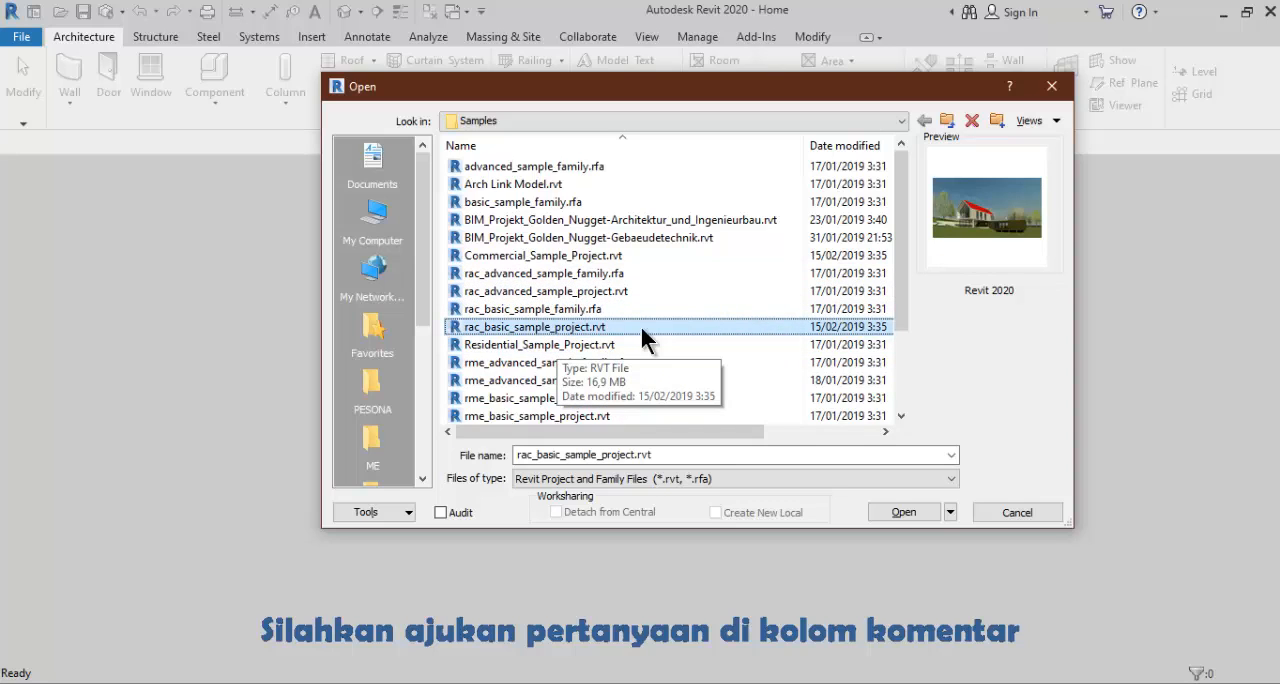
{"action": "left_click", "coordinate": [905, 512]}
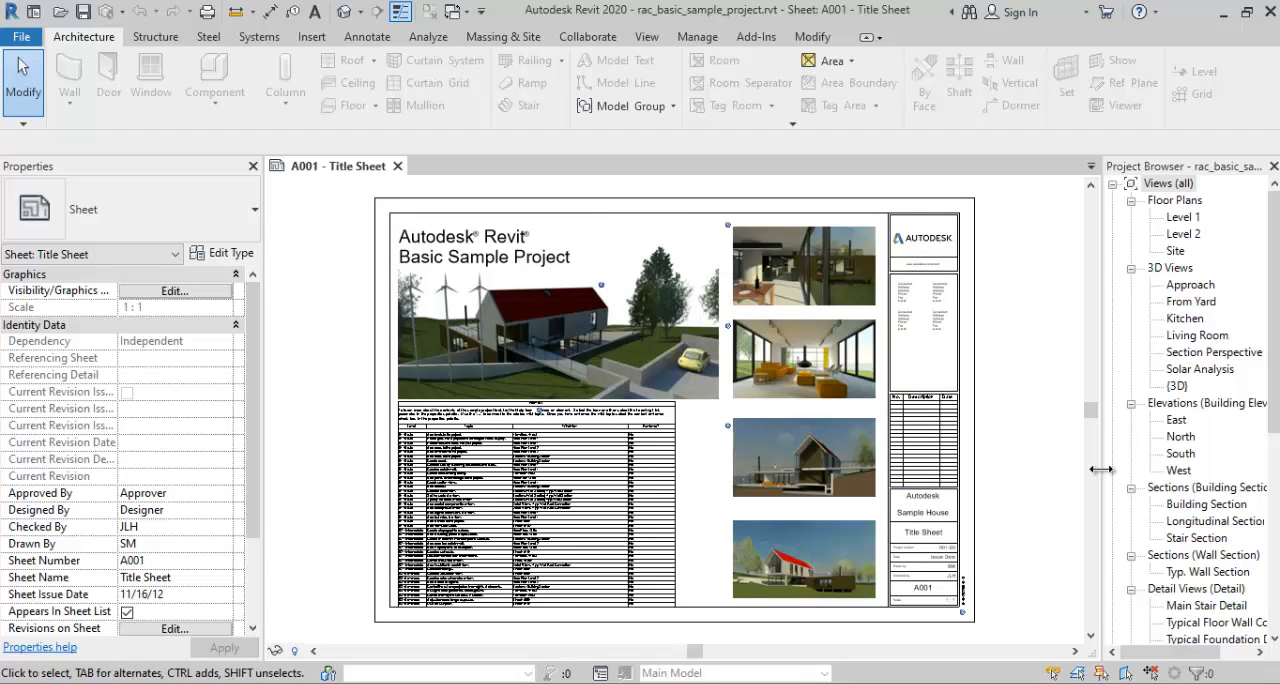
- Widen the Project Browser slightly and delete the Solar Analysis 3D view from the project
{"action": "left_click_drag", "start_coordinate": [1101, 471], "coordinate": [1090, 471]}
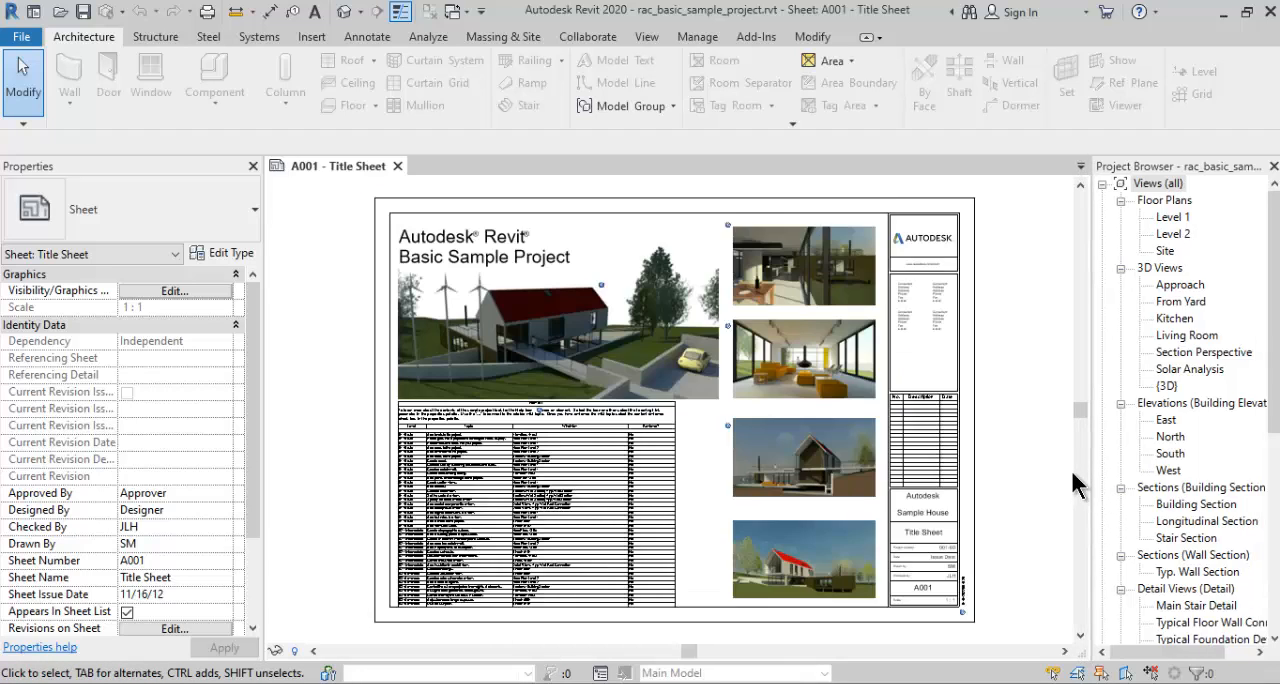
{"action": "left_click", "coordinate": [1168, 386]}
{"action": "left_click", "coordinate": [1180, 370]}
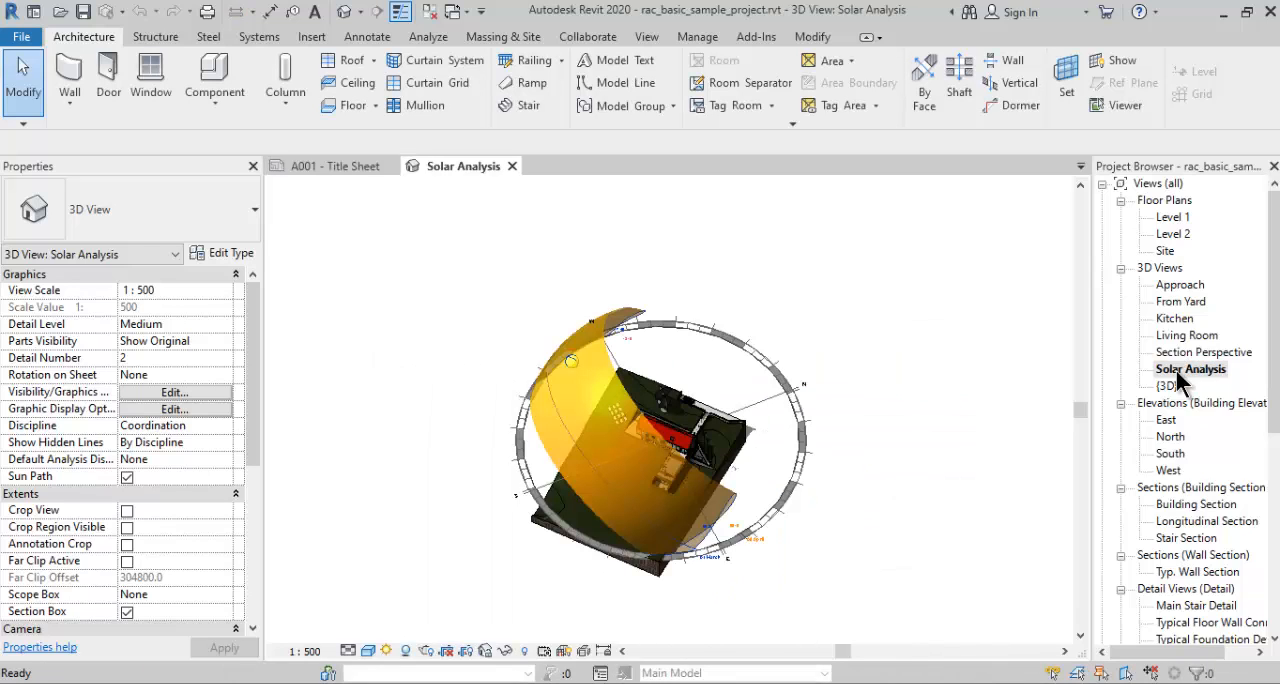
{"action": "right_click", "coordinate": [1180, 372]}
{"action": "left_click", "coordinate": [1075, 484]}
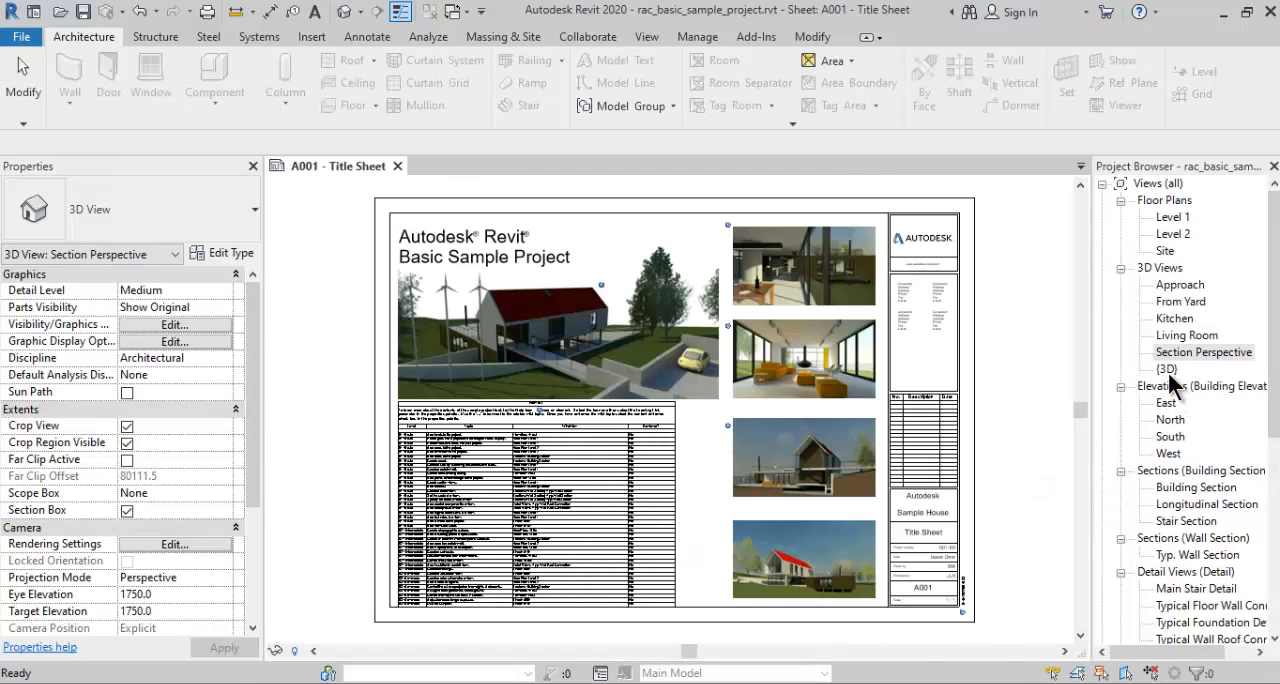
- Open the default {3D} view and turn on shadows for the house model
{"action": "double_click", "coordinate": [1167, 370]}
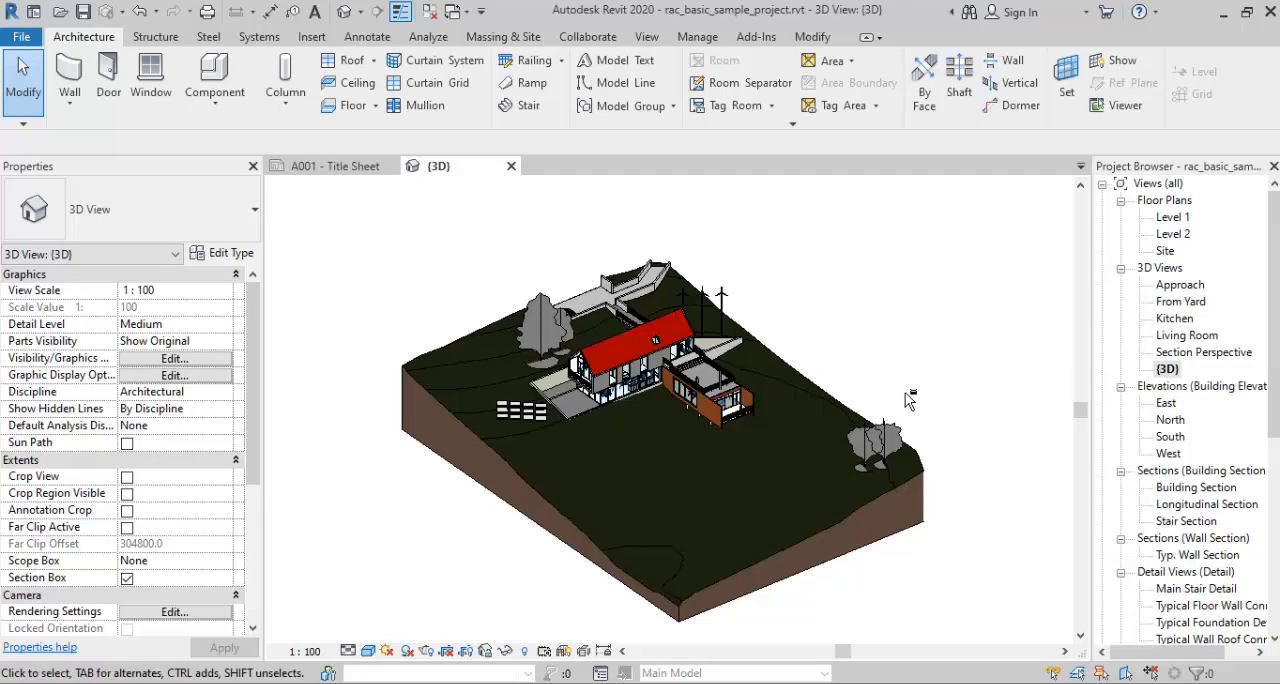
{"action": "middle_click_drag", "start_coordinate": [905, 405], "coordinate": [940, 398], "text": "shift"}
{"action": "scroll", "coordinate": [658, 340], "scroll_direction": "up", "scroll_amount": 5}
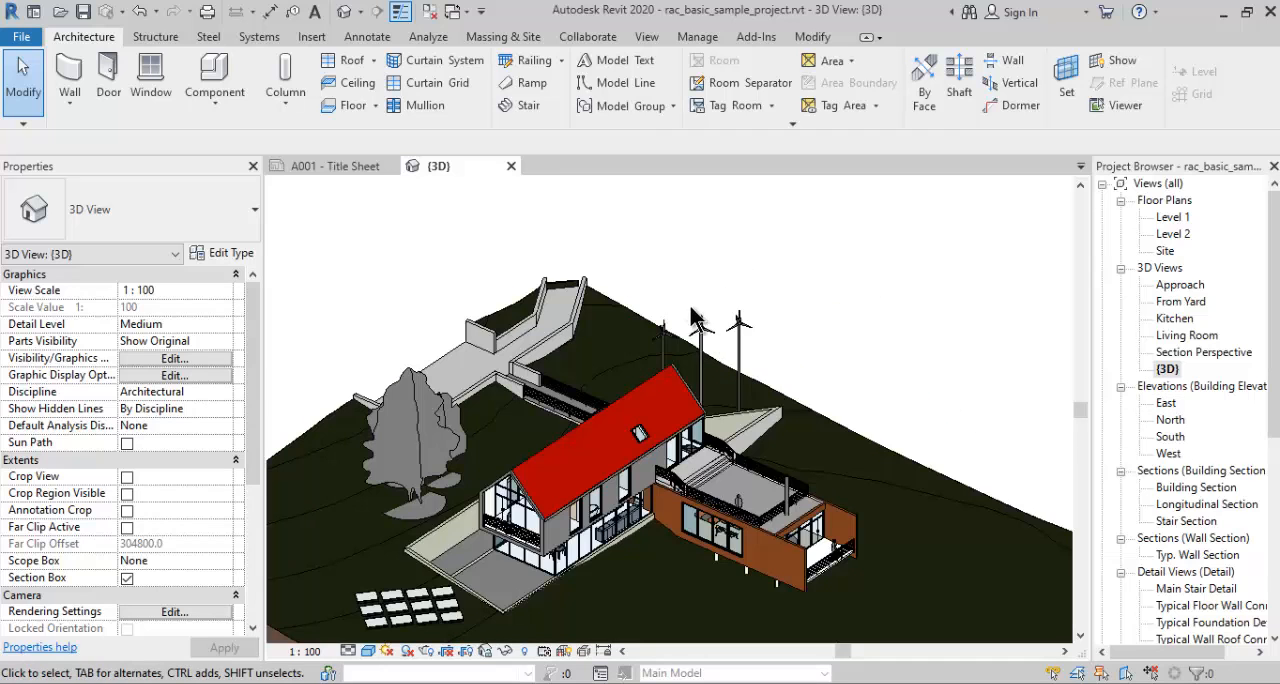
{"action": "left_click", "coordinate": [406, 652]}
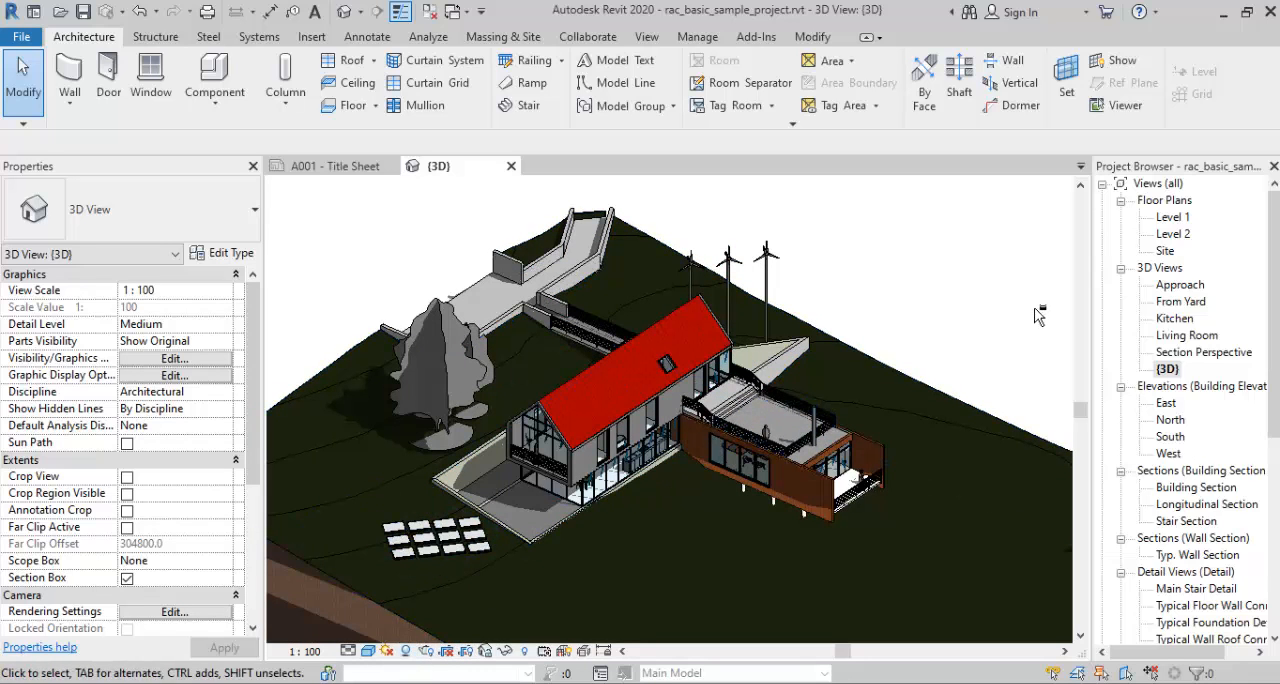
{"action": "middle_click_drag", "start_coordinate": [1038, 315], "coordinate": [986, 298], "text": "shift"}
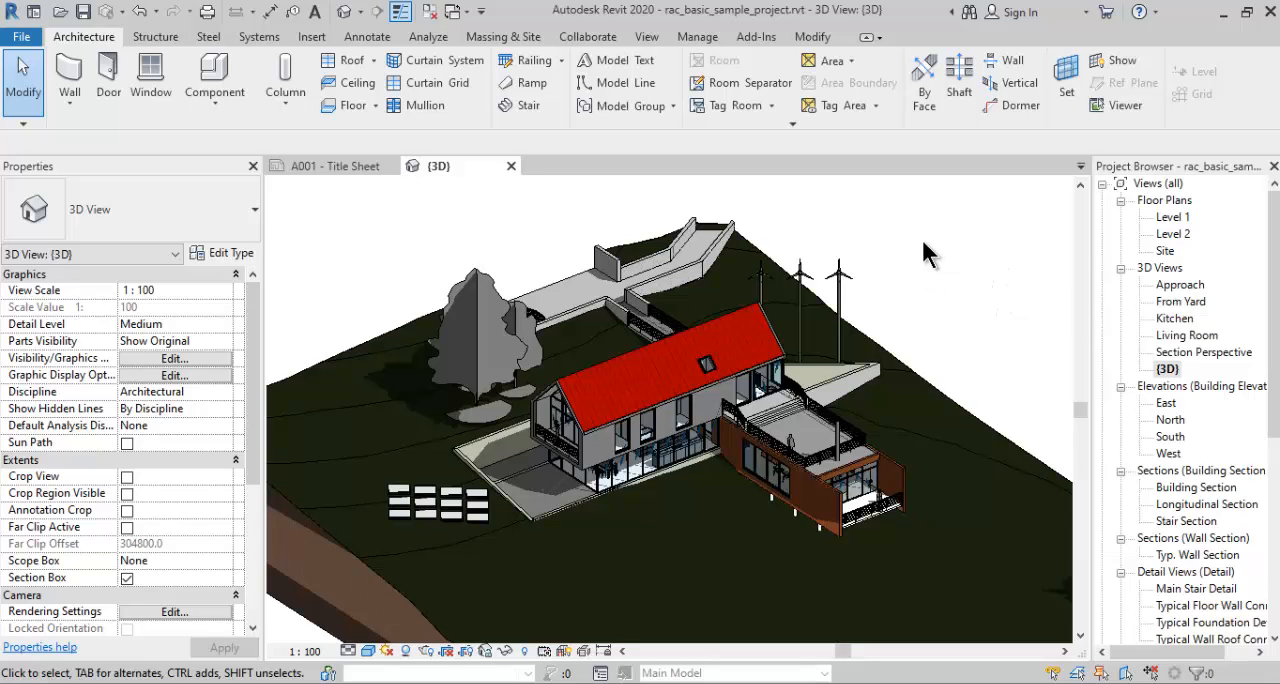
- Open the project's location, weather and site settings
{"action": "left_click", "coordinate": [697, 38]}
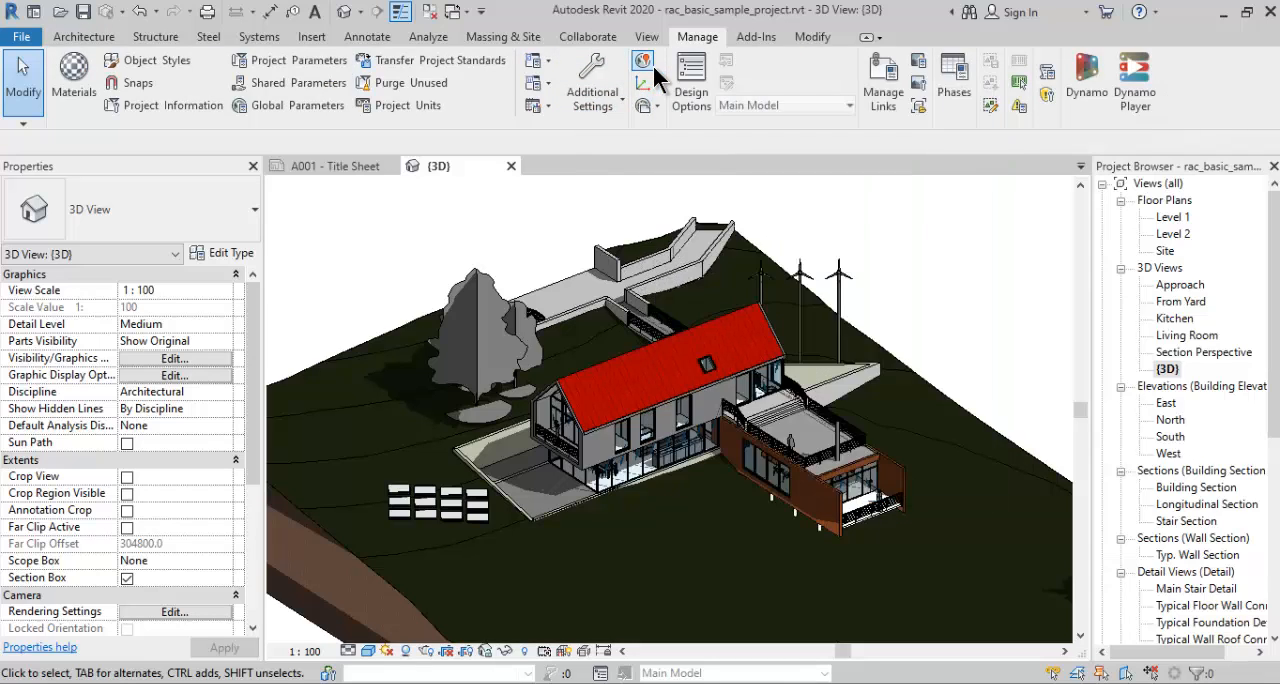
{"action": "left_click", "coordinate": [648, 63]}
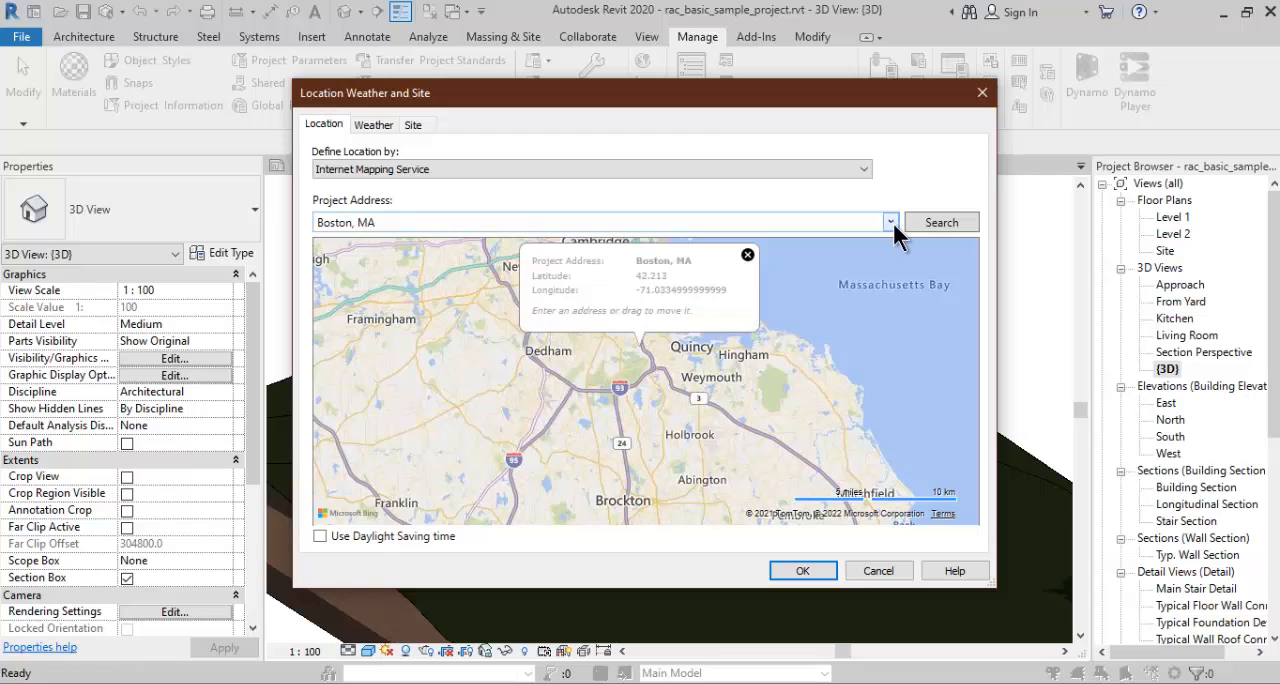
{"action": "left_click", "coordinate": [330, 169]}
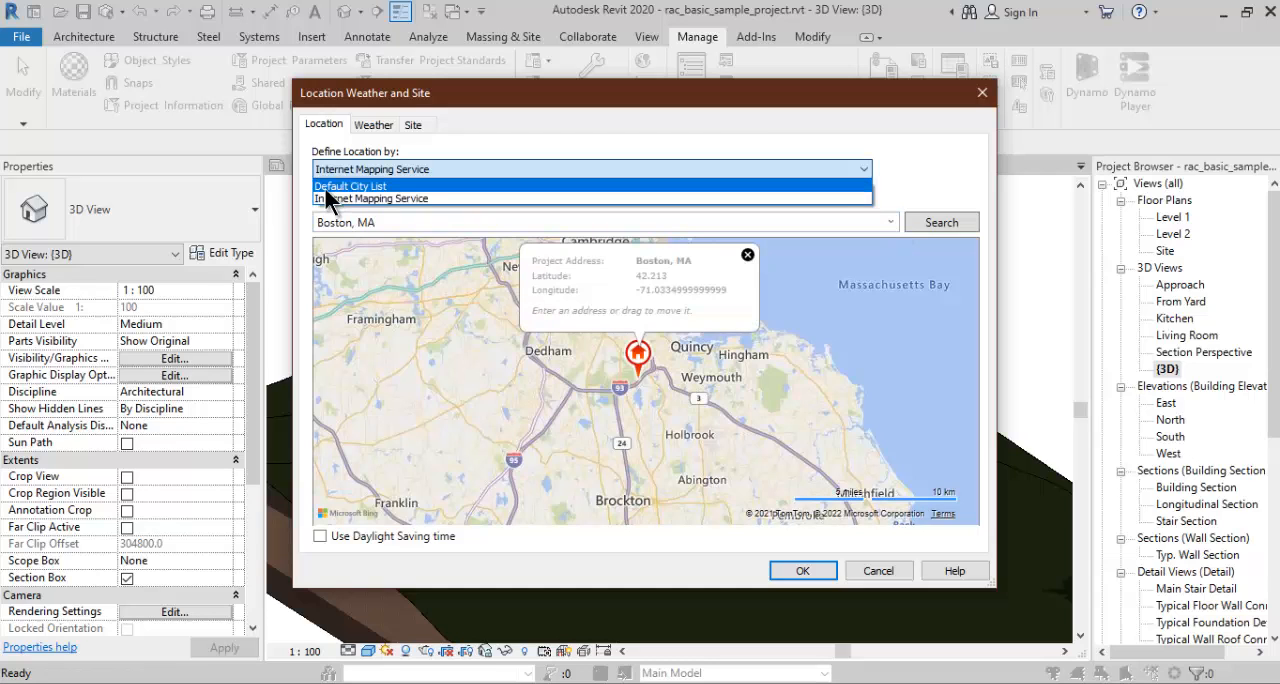
{"action": "left_click", "coordinate": [328, 187]}
{"action": "left_click", "coordinate": [620, 236]}
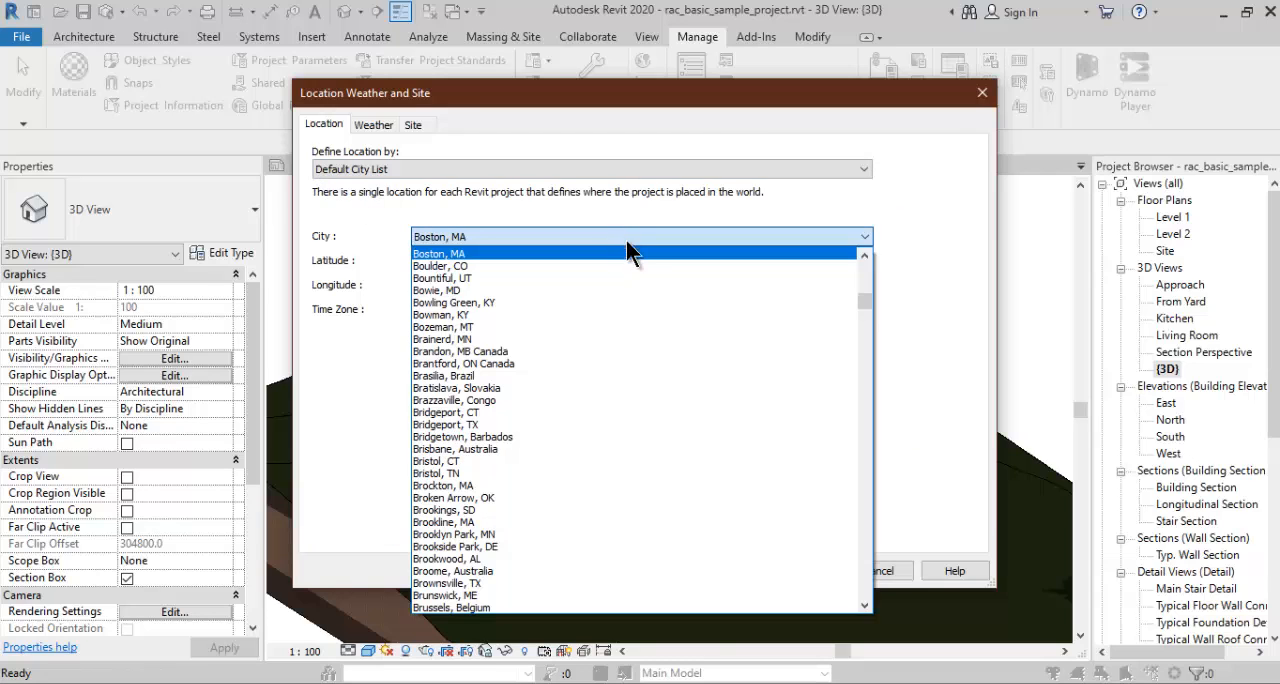
{"action": "left_click_drag", "start_coordinate": [862, 299], "coordinate": [858, 262]}
{"action": "left_click", "coordinate": [821, 161]}
{"action": "left_click", "coordinate": [819, 163]}
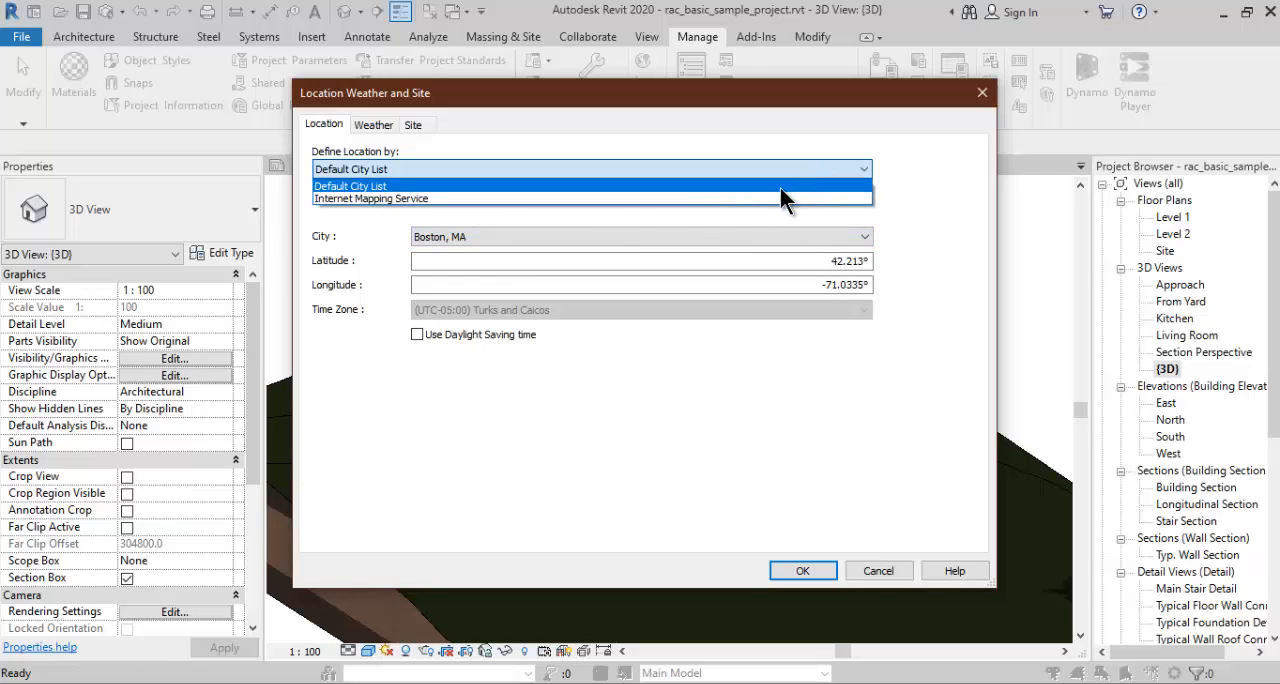
{"action": "left_click", "coordinate": [339, 198]}
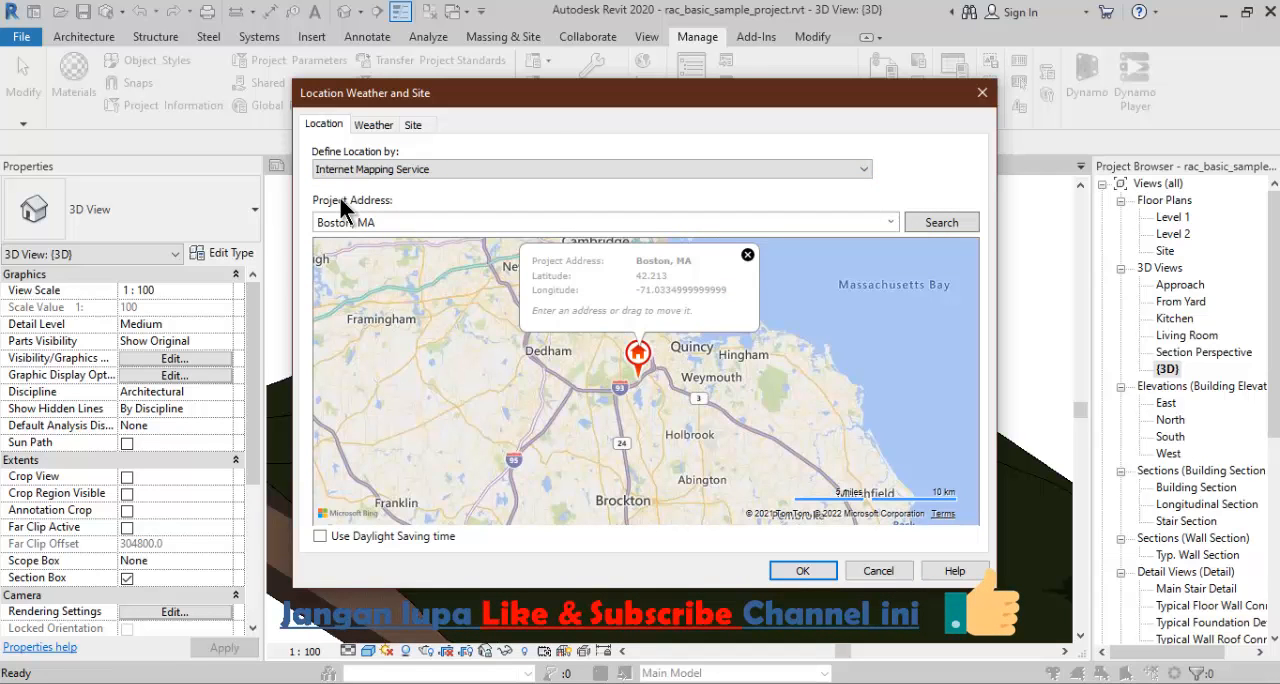
- Set the project address to Pamulang and search for it with the Internet Mapping Service
{"action": "left_click", "coordinate": [414, 224]}
{"action": "type", "text": "pamul"}
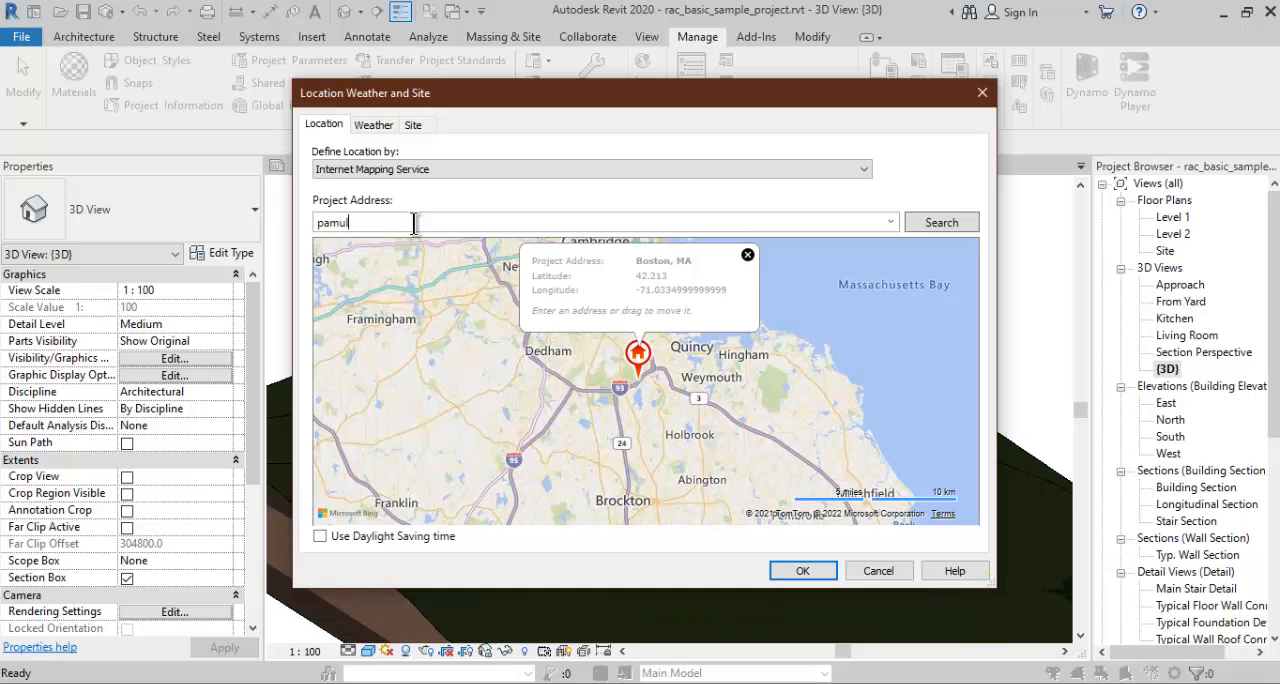
{"action": "type", "text": "ang"}
{"action": "key", "text": "Return"}
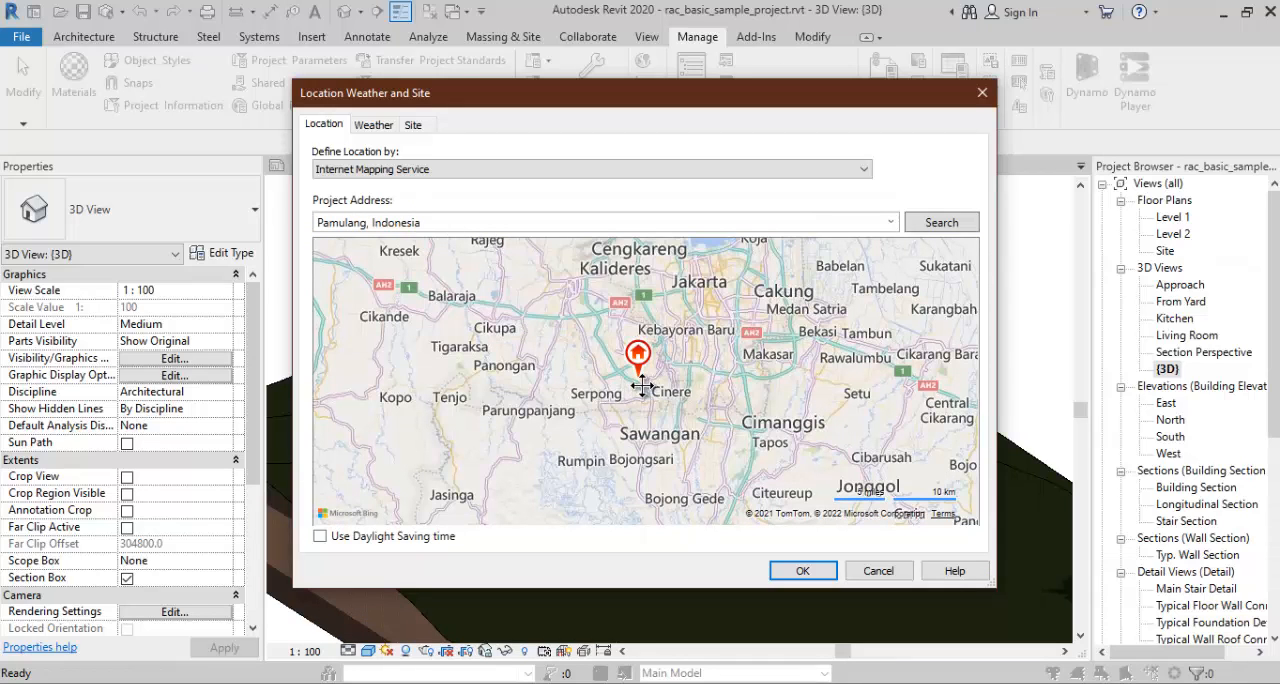
- Move the project location marker on the map from Jalan Aria Putra to beside Jalan Kemuning 8
{"action": "scroll", "coordinate": [642, 390], "scroll_direction": "up", "scroll_amount": 5}
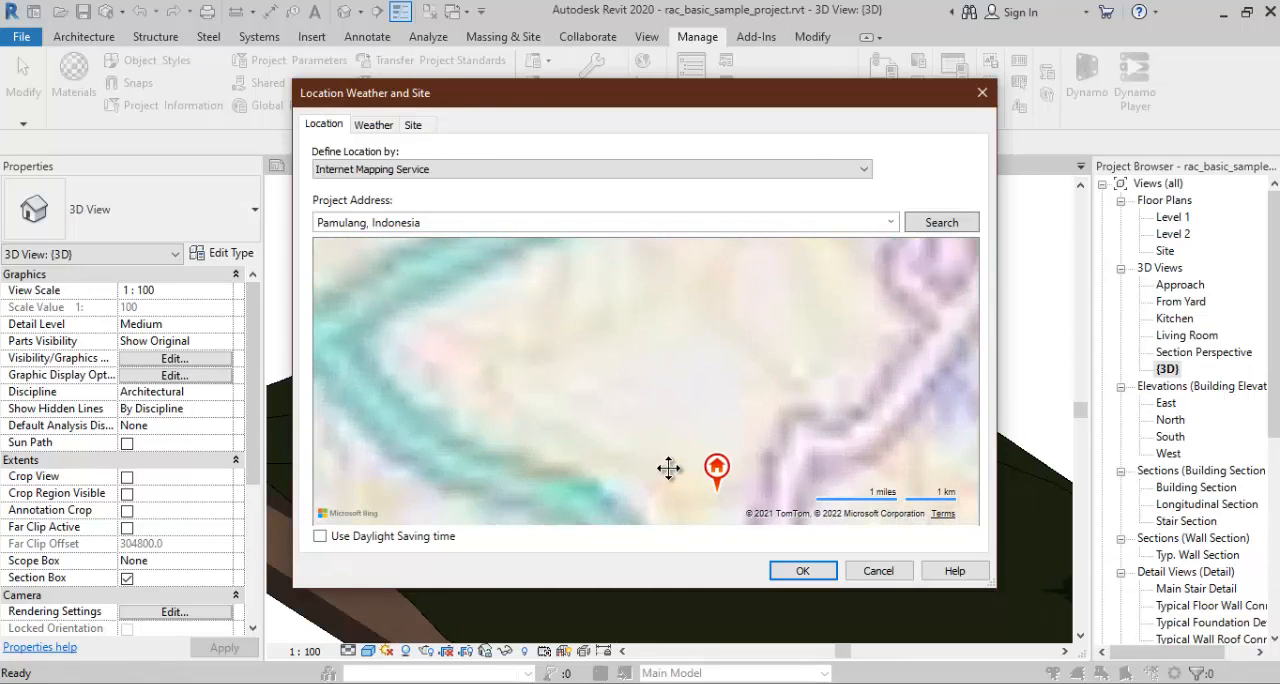
{"action": "scroll", "coordinate": [668, 468], "scroll_direction": "up", "scroll_amount": 1}
{"action": "left_click_drag", "start_coordinate": [668, 468], "coordinate": [606, 297]}
{"action": "scroll", "coordinate": [707, 284], "scroll_direction": "up", "scroll_amount": 1}
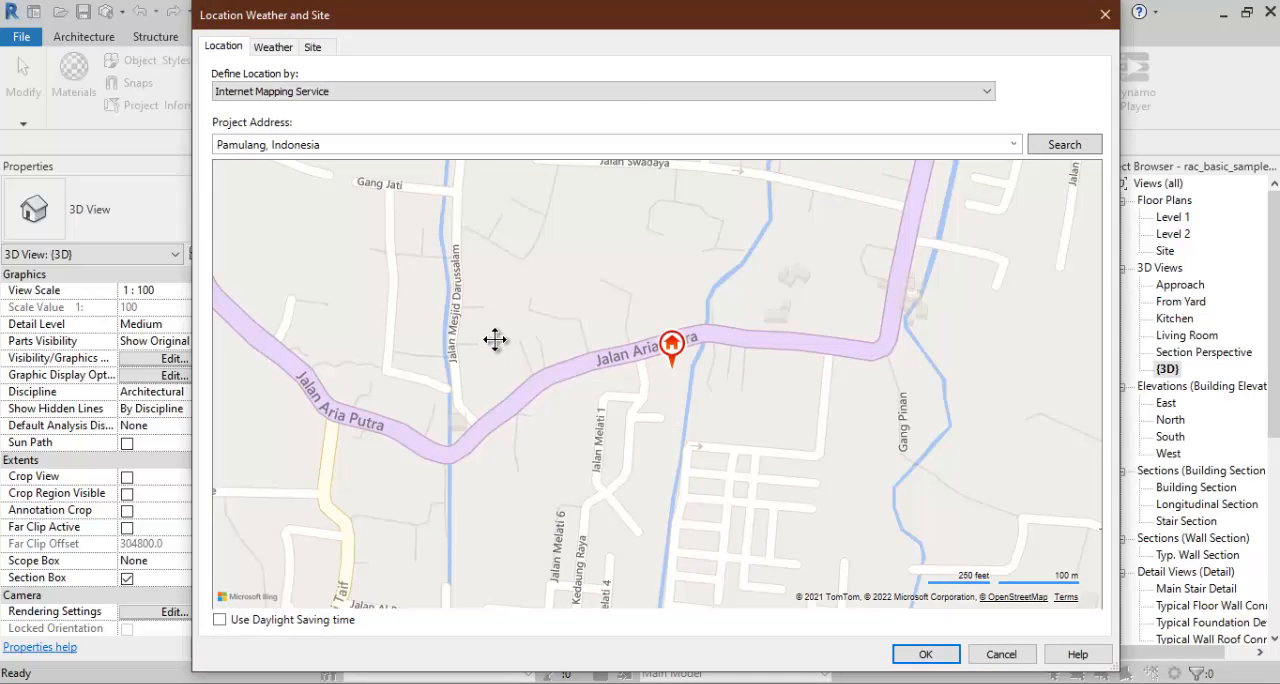
{"action": "left_click_drag", "start_coordinate": [537, 283], "coordinate": [371, 214]}
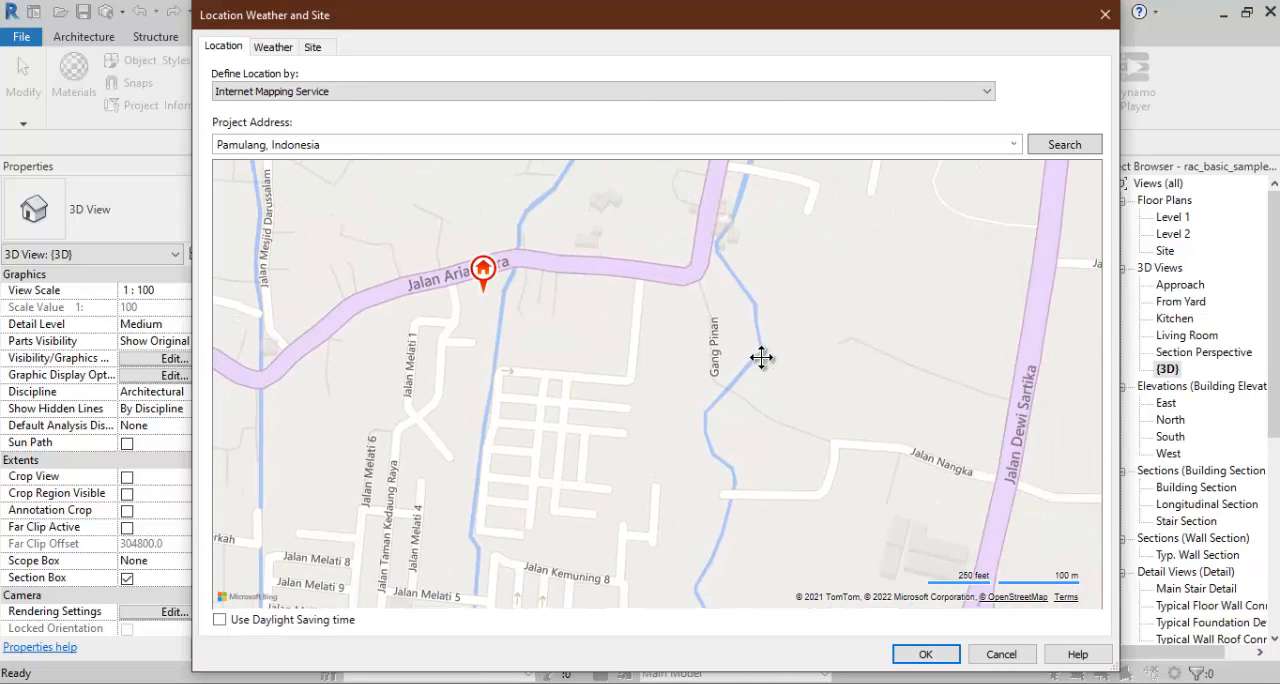
{"action": "left_click_drag", "start_coordinate": [800, 330], "coordinate": [848, 250]}
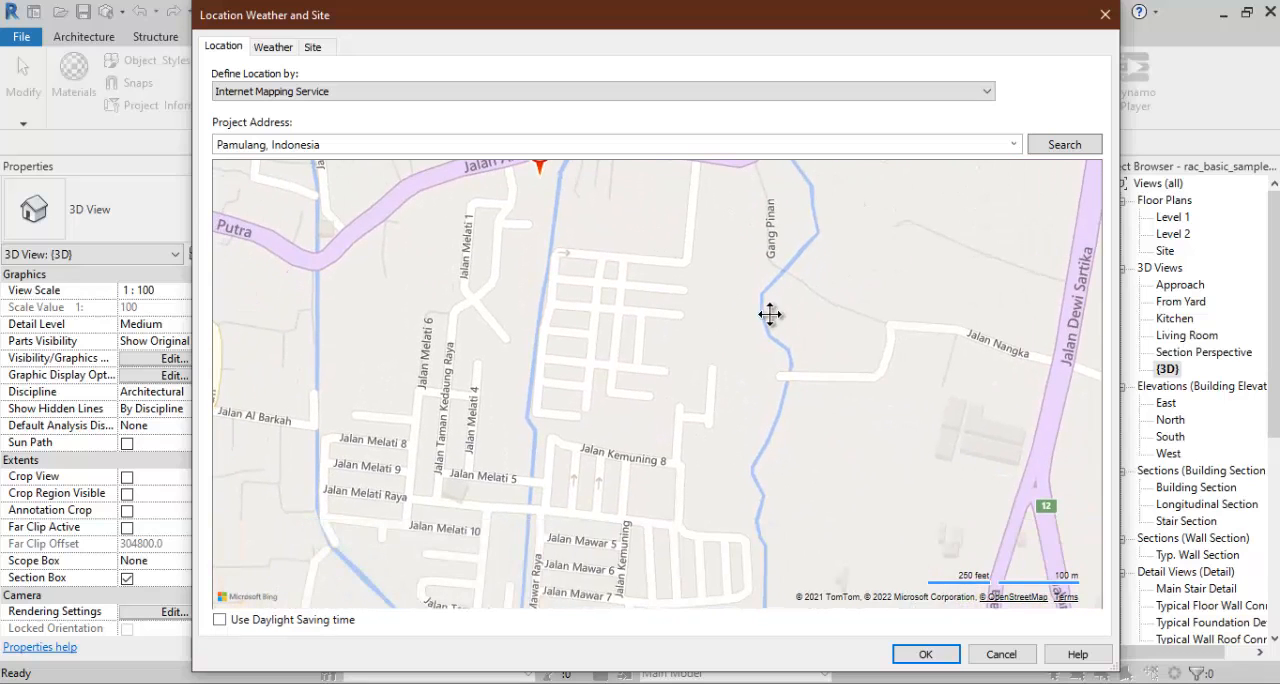
{"action": "left_click_drag", "start_coordinate": [514, 420], "coordinate": [661, 475]}
{"action": "left_click_drag", "start_coordinate": [687, 207], "coordinate": [811, 516]}
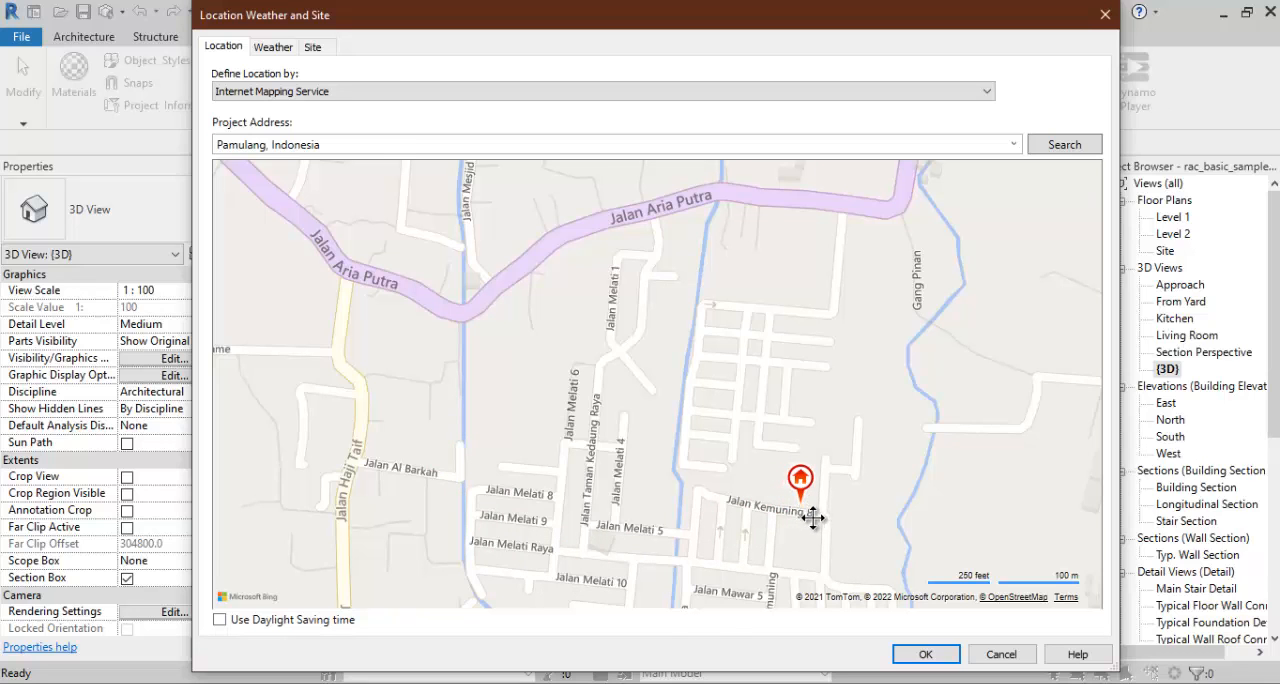
{"action": "scroll", "coordinate": [670, 411], "scroll_direction": "up", "scroll_amount": 2}
{"action": "left_click_drag", "start_coordinate": [660, 412], "coordinate": [677, 460]}
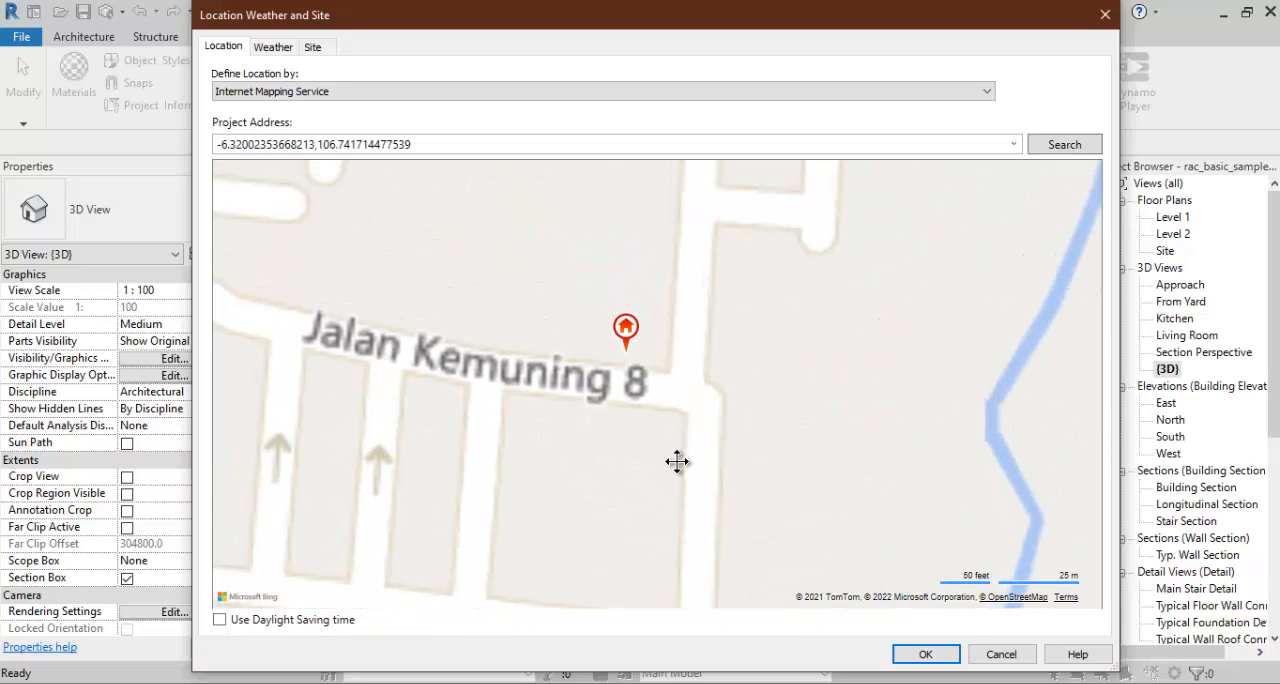
- Move the project location marker into the block between Jalan Kemuning and Jalan Kemuning 7, south of Jalan Kemuning 8, and apply the location
{"action": "left_click_drag", "start_coordinate": [636, 332], "coordinate": [622, 279]}
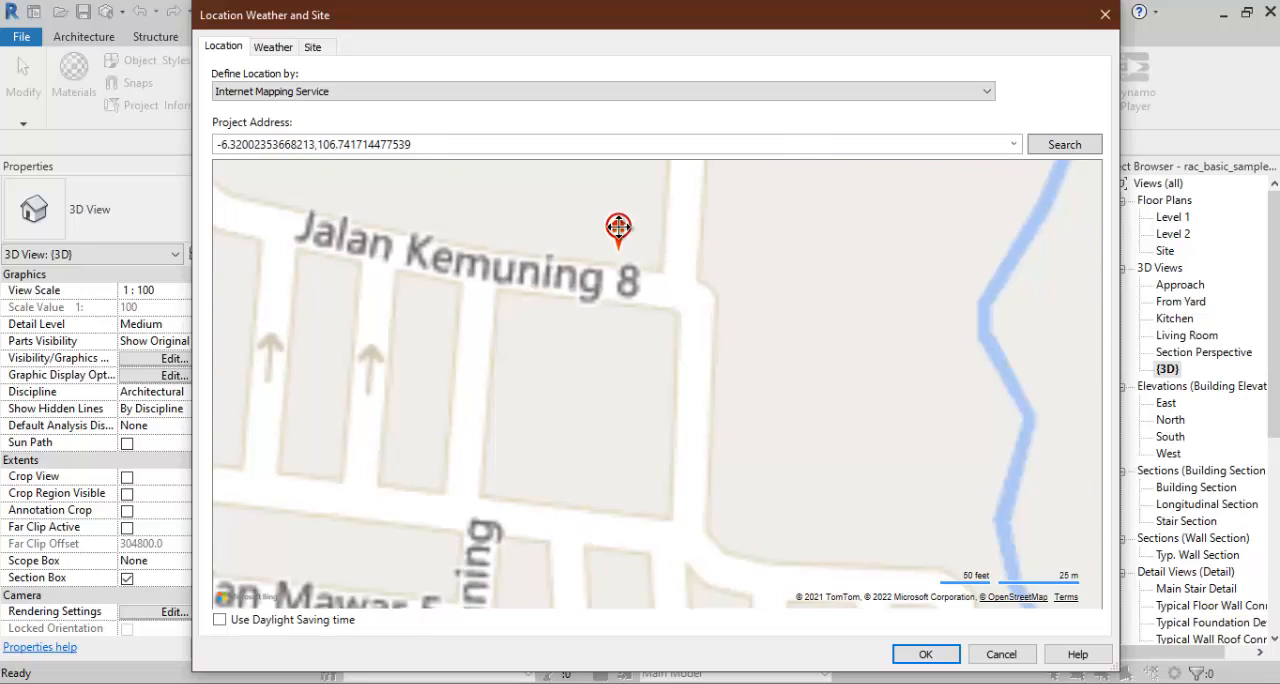
{"action": "scroll", "coordinate": [612, 242], "scroll_direction": "down", "scroll_amount": 2}
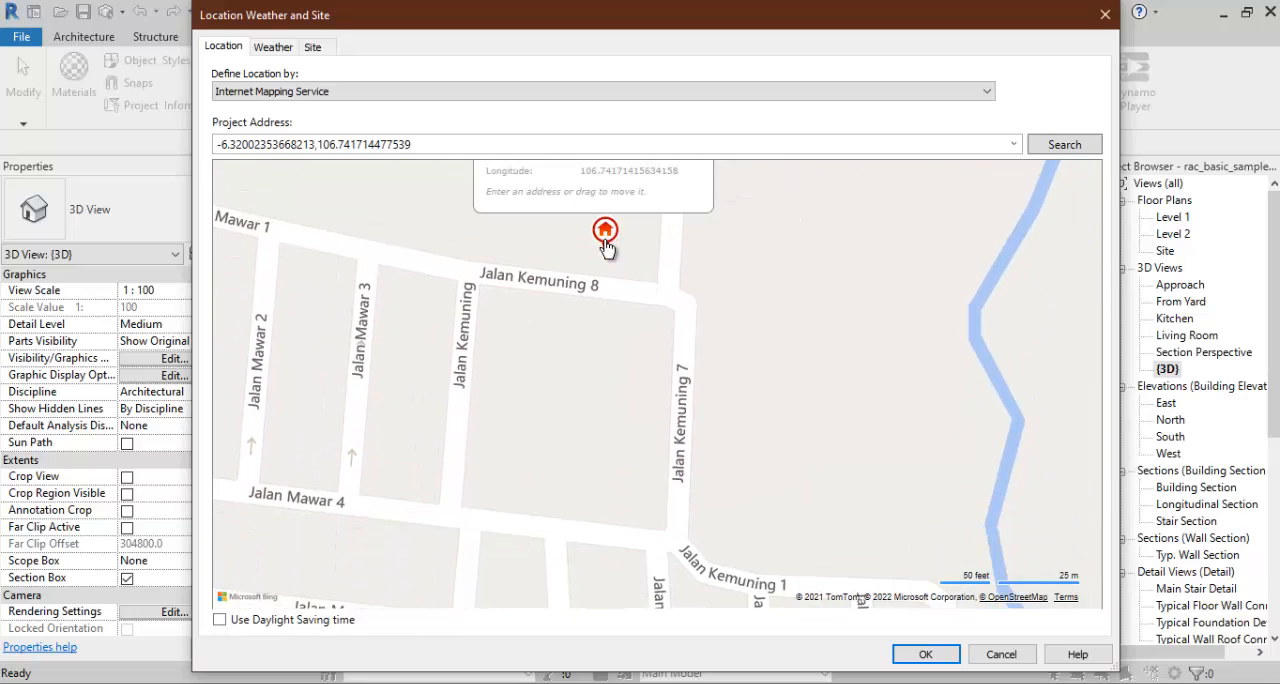
{"action": "left_click_drag", "start_coordinate": [607, 248], "coordinate": [586, 422]}
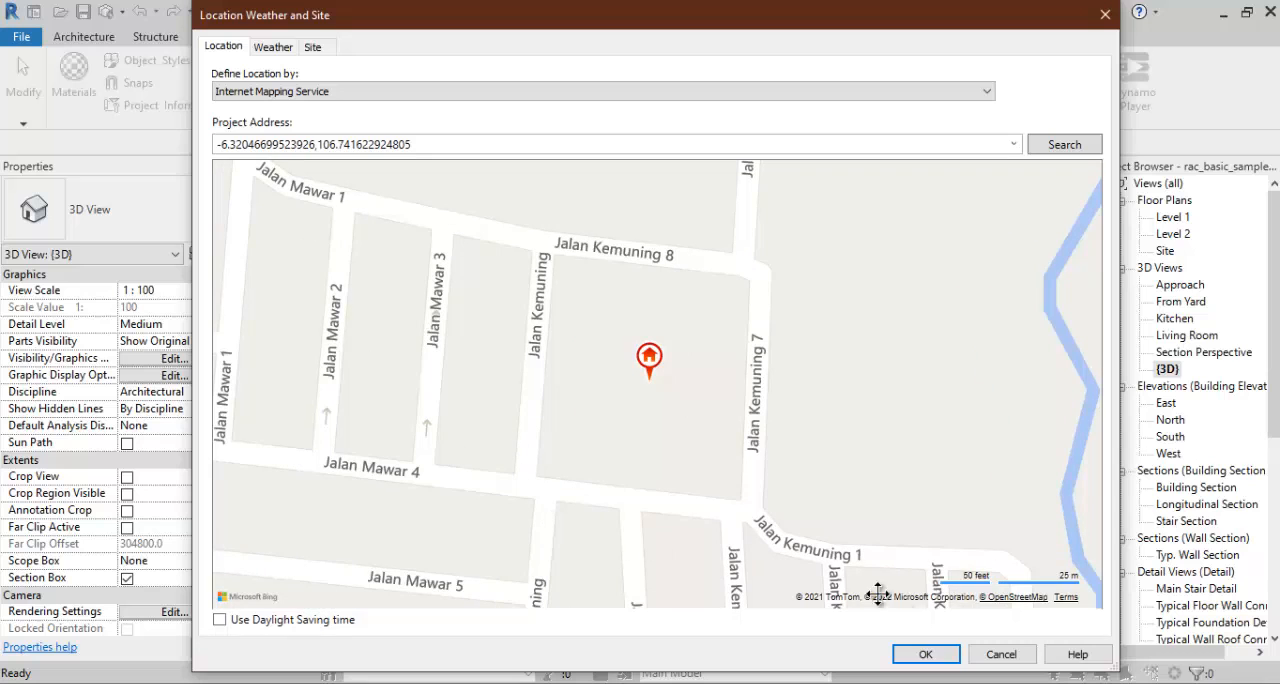
{"action": "left_click", "coordinate": [922, 655]}
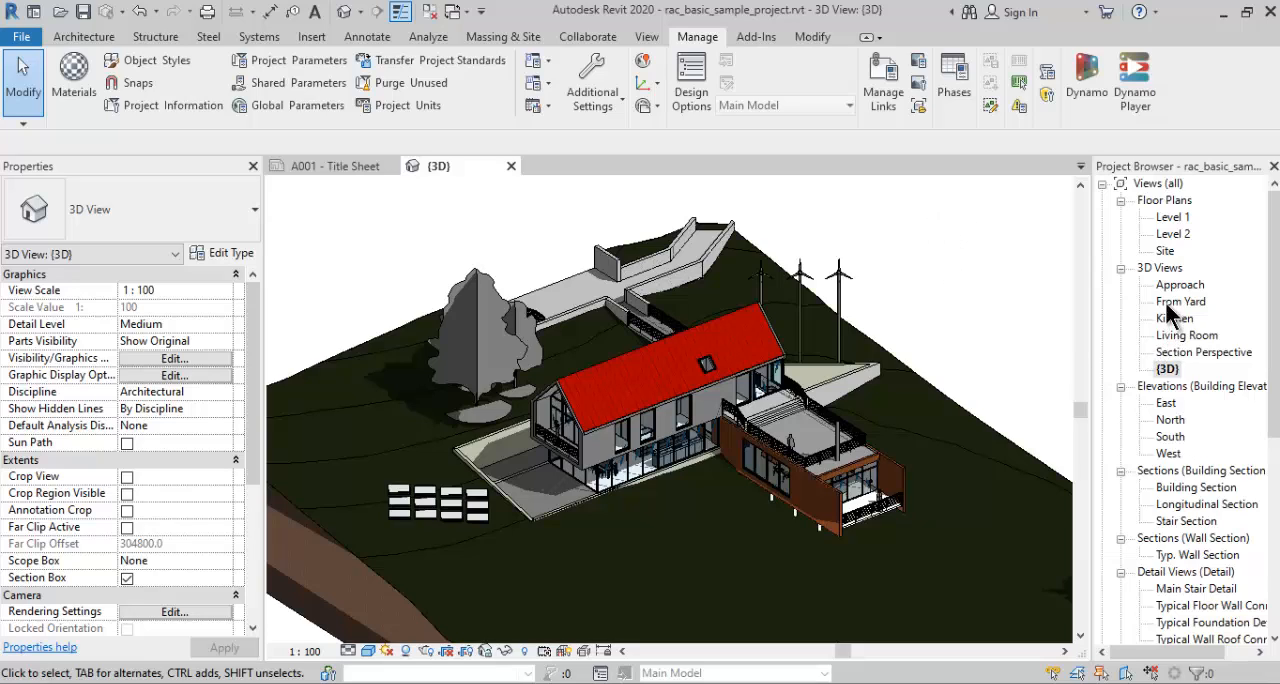
- Open the Site floor plan and draw a Hidden-style detail line at 37° from just south of the house to beyond the northeast site boundary
{"action": "double_click", "coordinate": [1165, 251]}
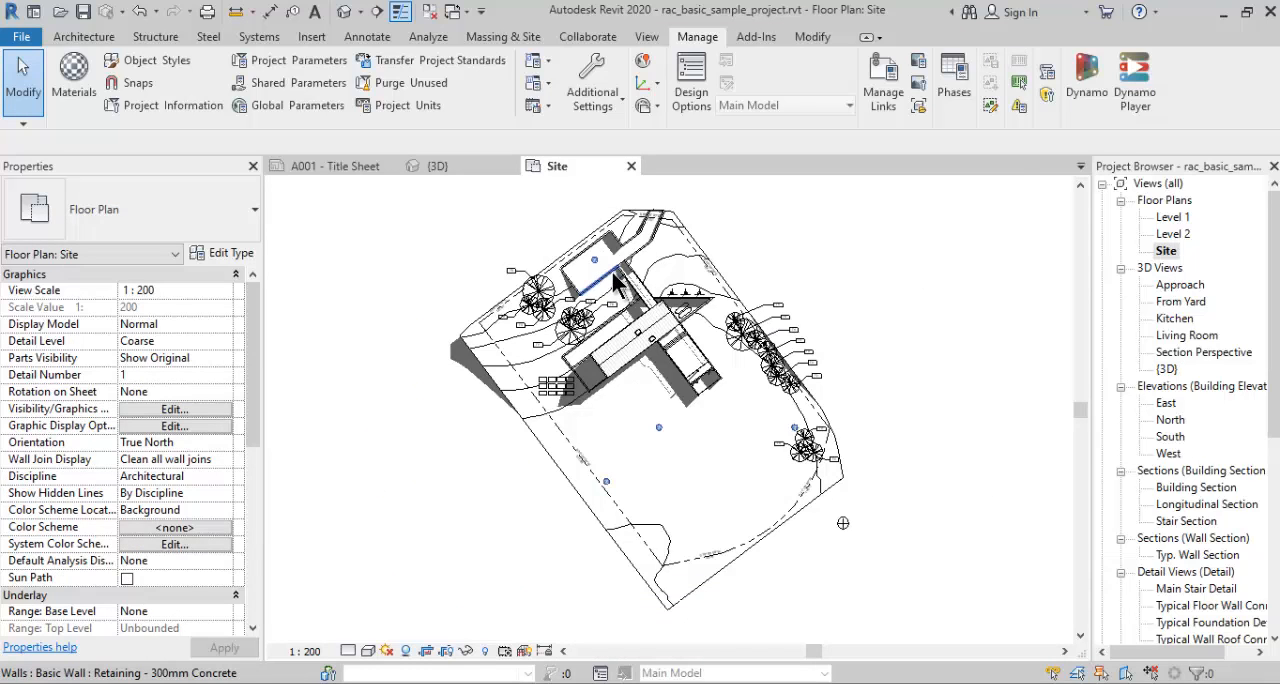
{"action": "scroll", "coordinate": [790, 293], "scroll_direction": "up", "scroll_amount": 3}
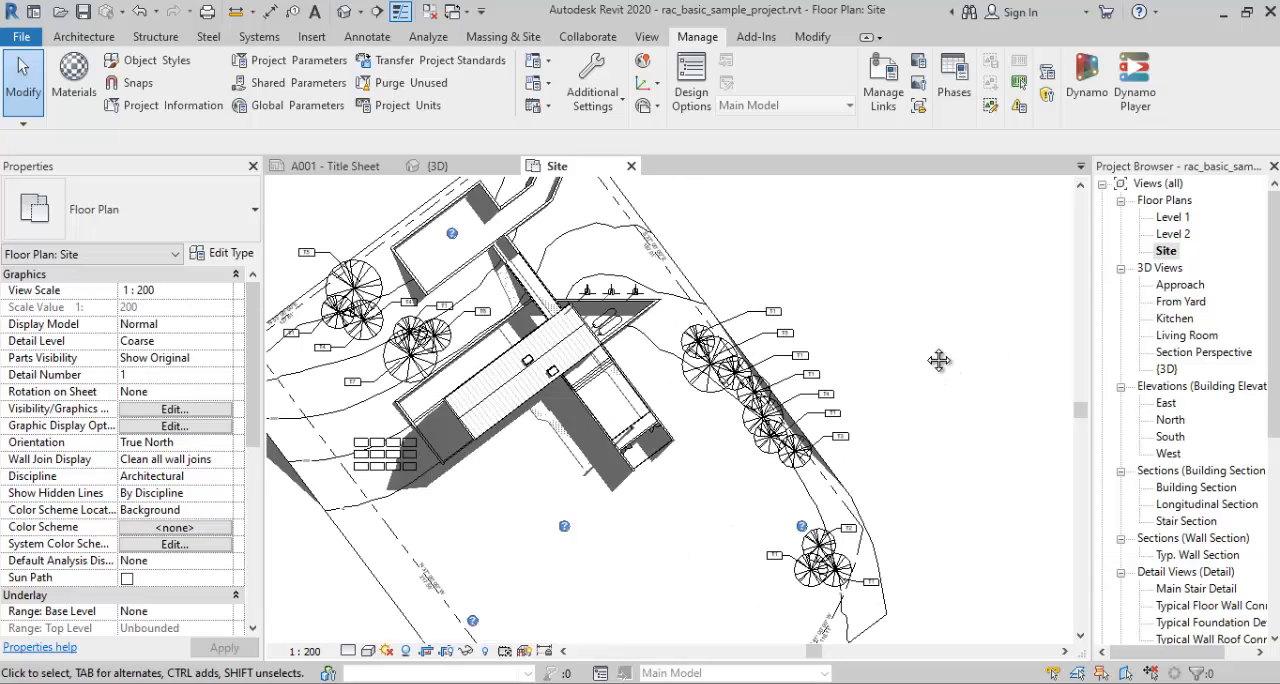
{"action": "scroll", "coordinate": [938, 360], "scroll_direction": "down", "scroll_amount": 2}
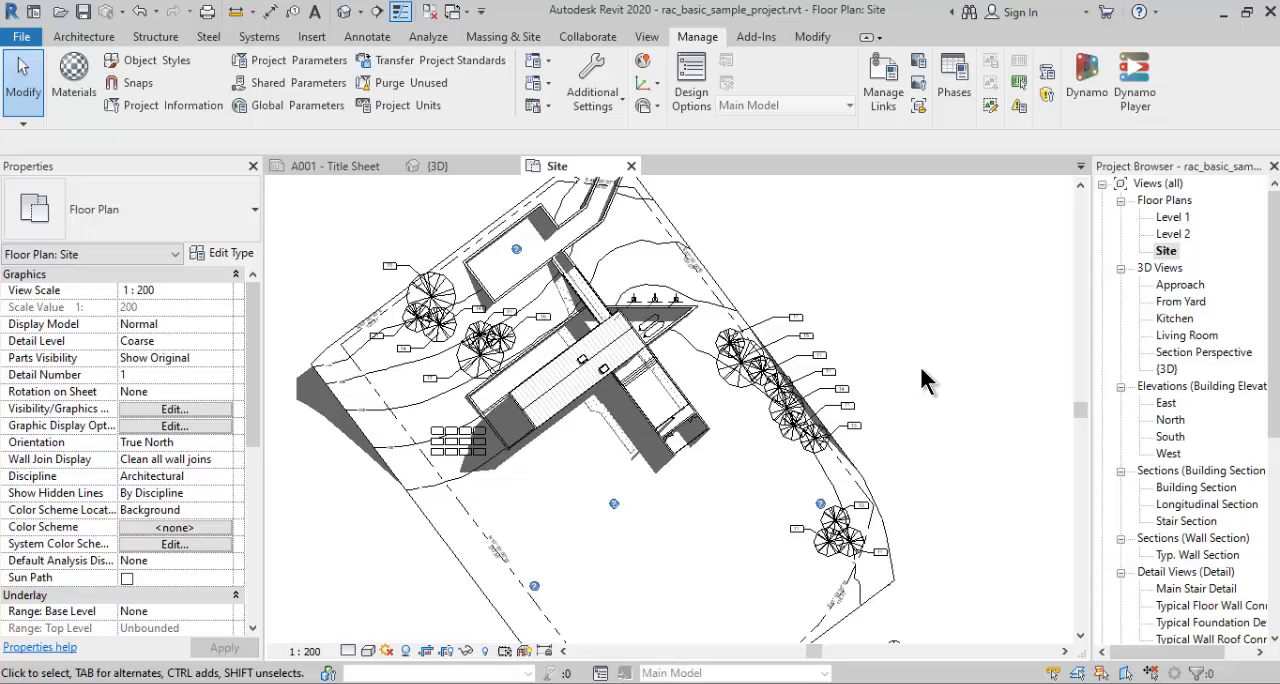
{"action": "scroll", "coordinate": [919, 366], "scroll_direction": "down", "scroll_amount": 3}
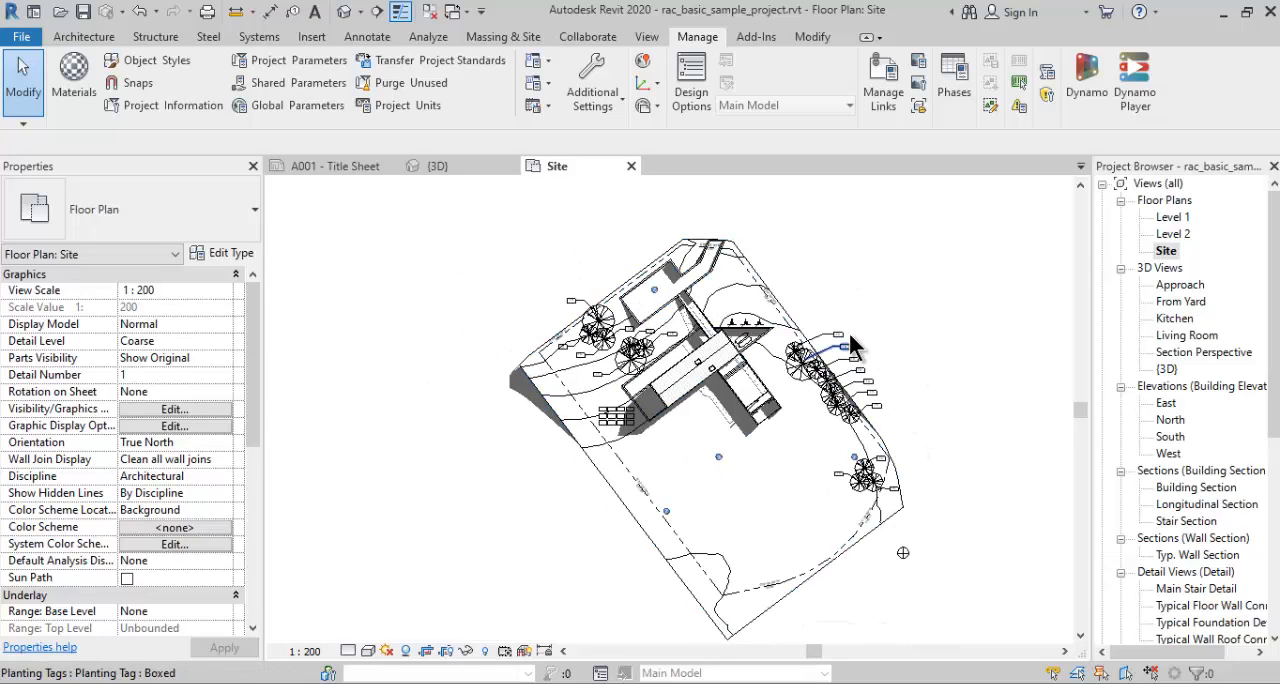
{"action": "left_click", "coordinate": [369, 37]}
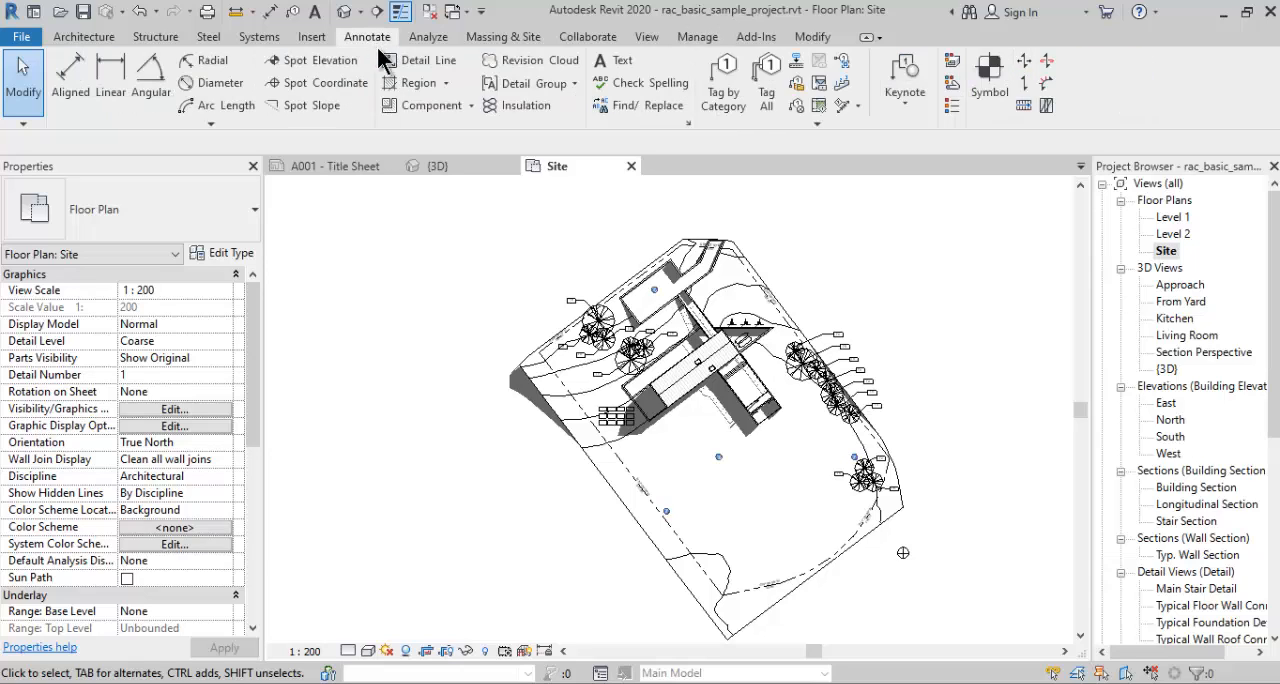
{"action": "left_click", "coordinate": [419, 62]}
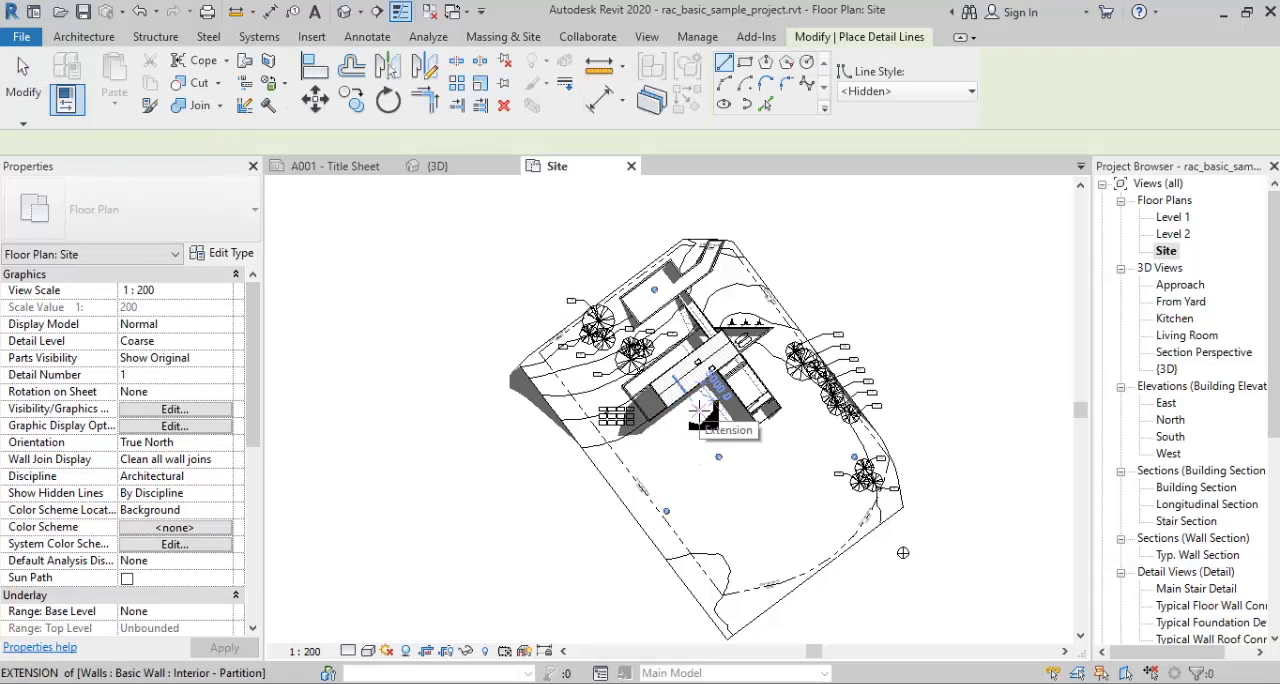
{"action": "left_click", "coordinate": [738, 422]}
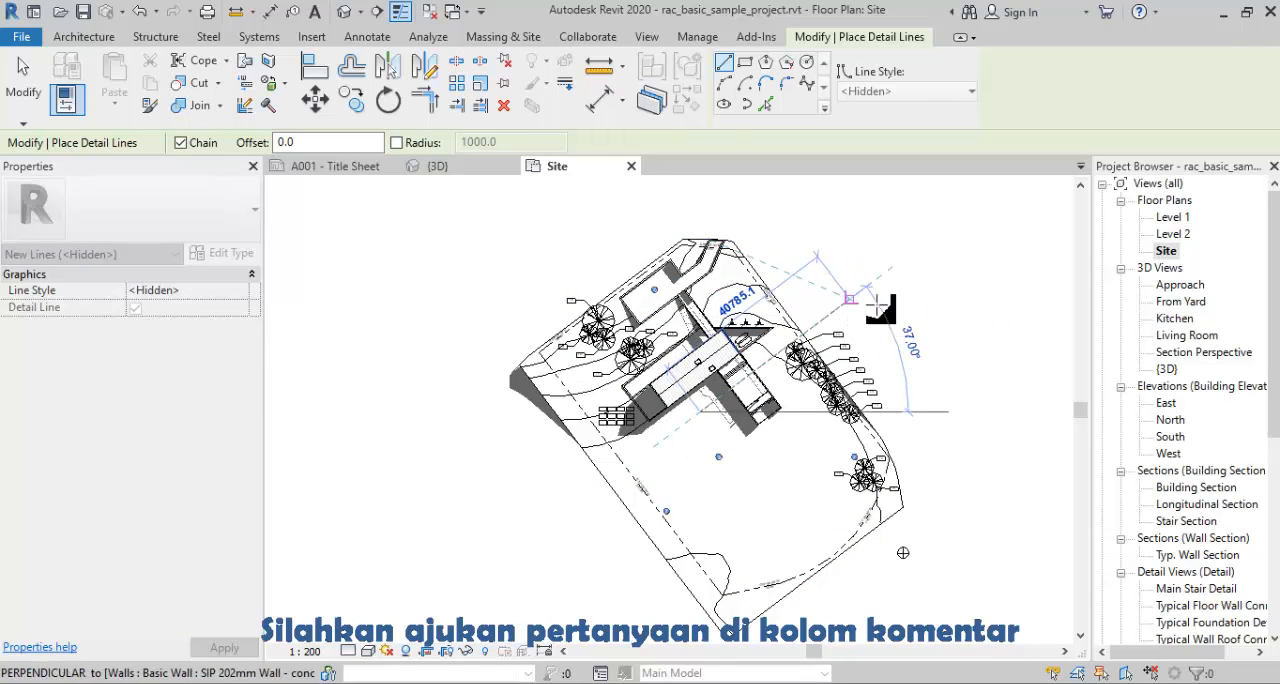
{"action": "left_click", "coordinate": [849, 298]}
{"action": "key", "text": "Escape"}
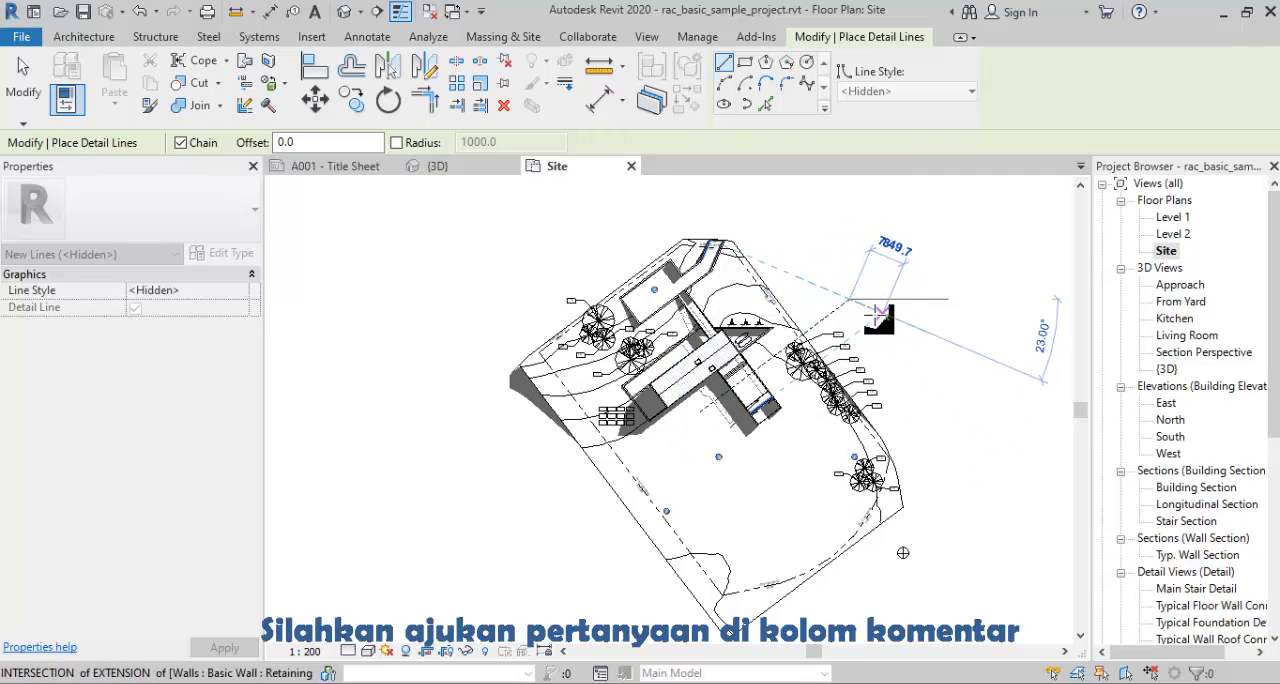
{"action": "key", "text": "Escape"}
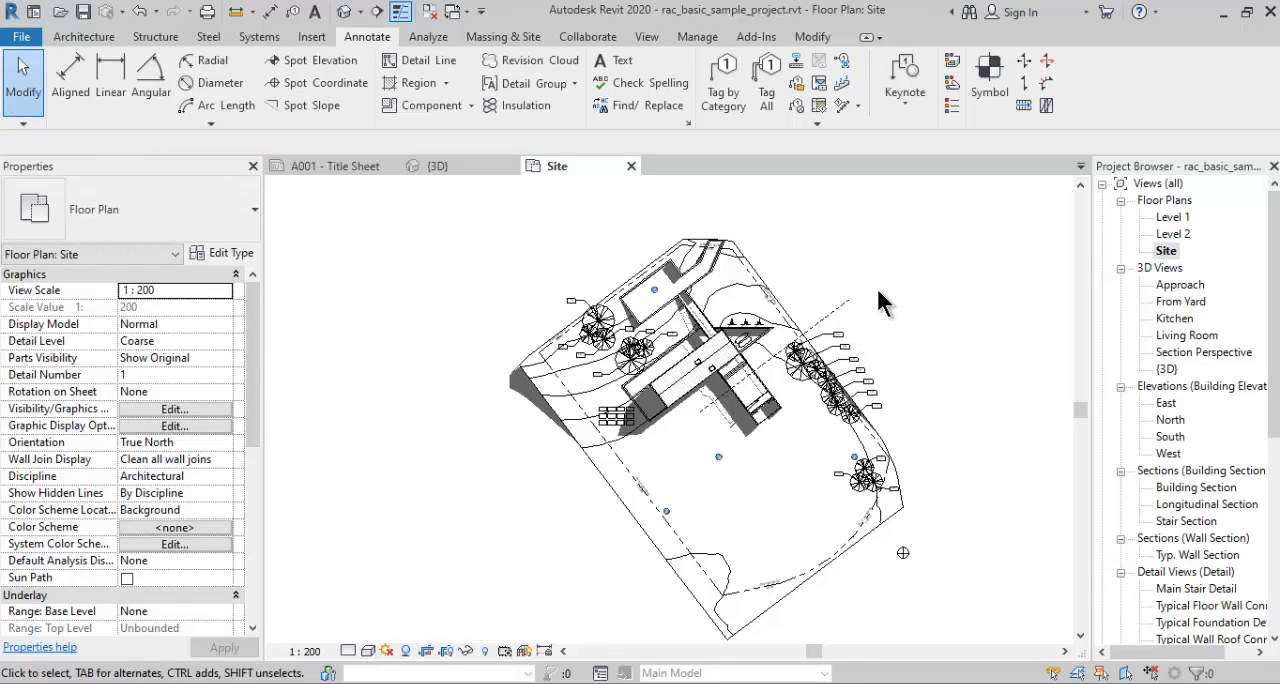
- Rotate True North about the detail line's lower endpoint, using the line as the start ray and turning it to vertical
{"action": "left_click", "coordinate": [678, 37]}
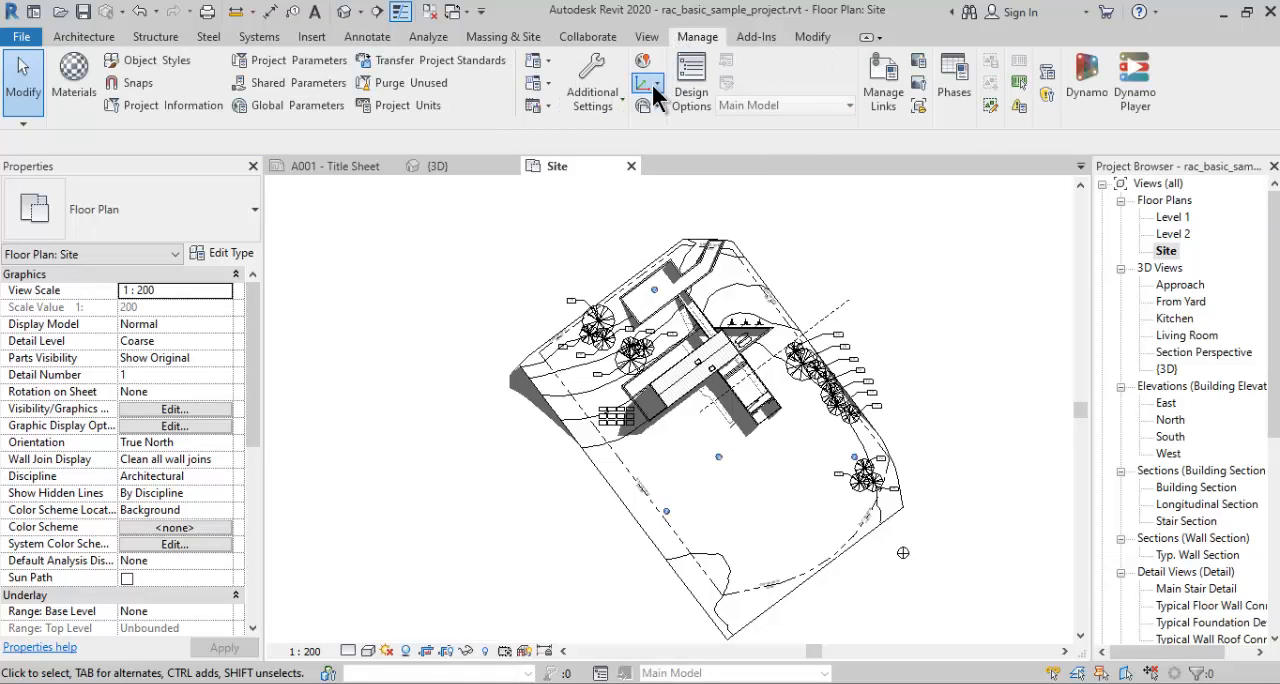
{"action": "left_click", "coordinate": [657, 82]}
{"action": "left_click", "coordinate": [653, 85]}
{"action": "left_click", "coordinate": [656, 107]}
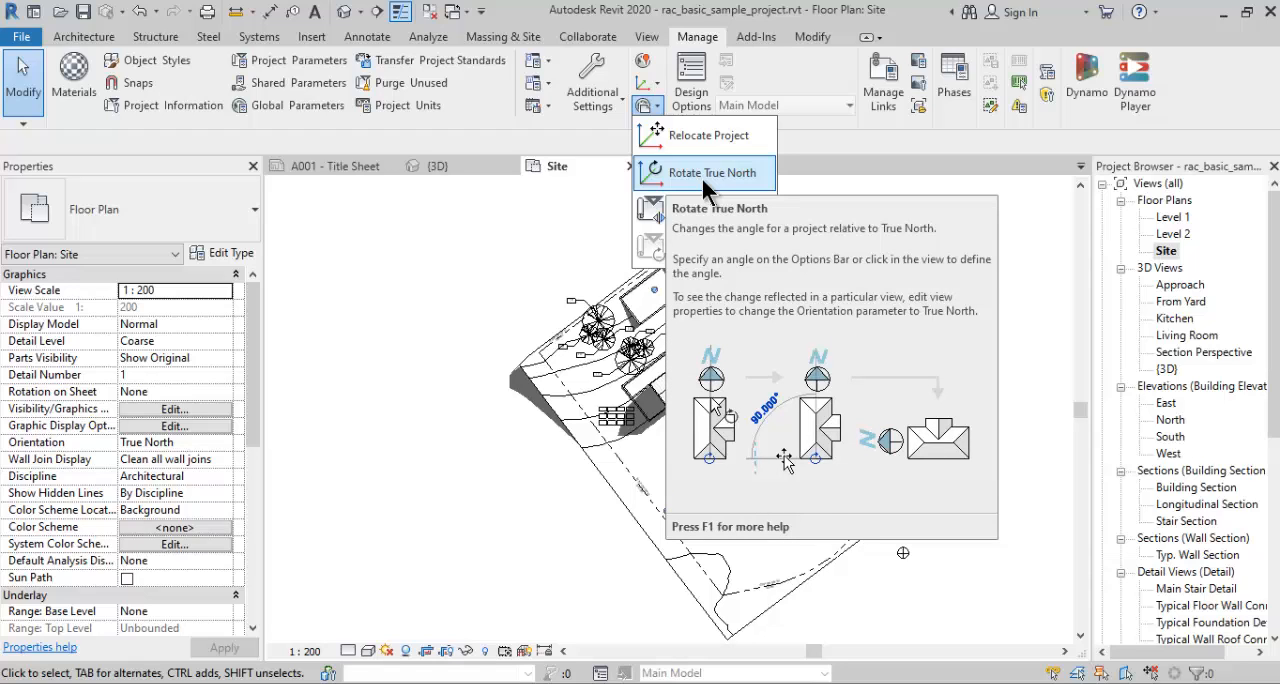
{"action": "left_click", "coordinate": [703, 180]}
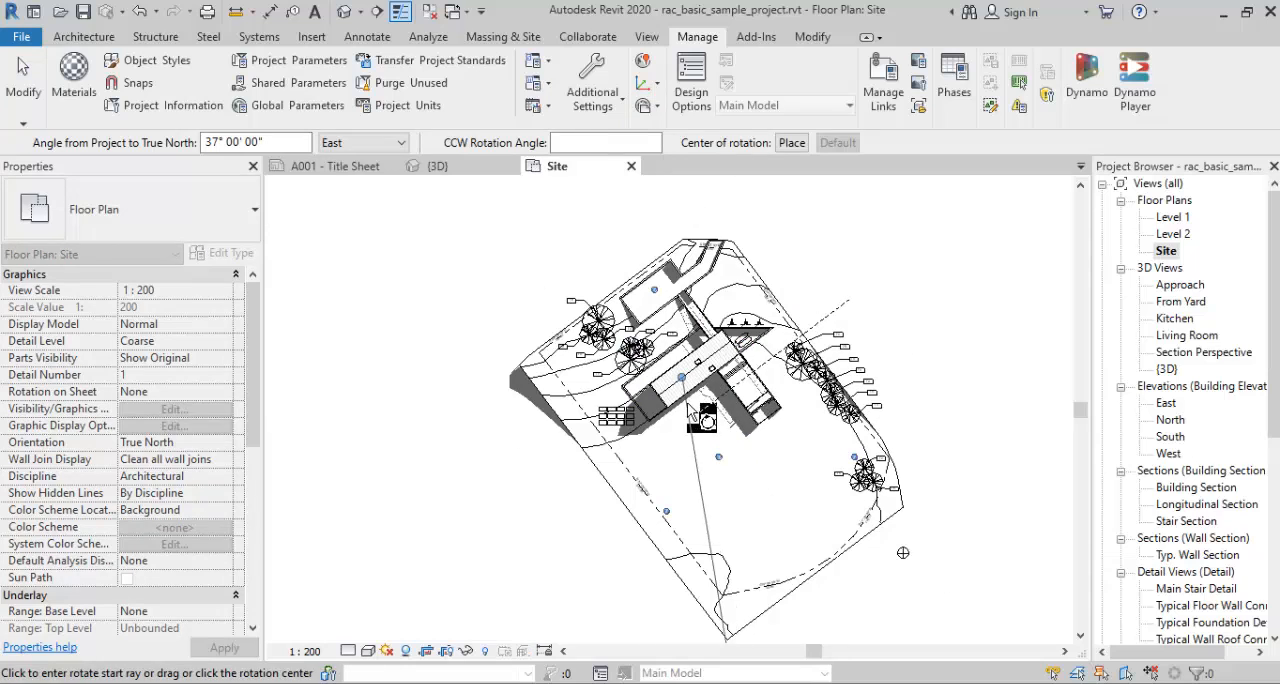
{"action": "scroll", "coordinate": [708, 417], "scroll_direction": "up", "scroll_amount": 2}
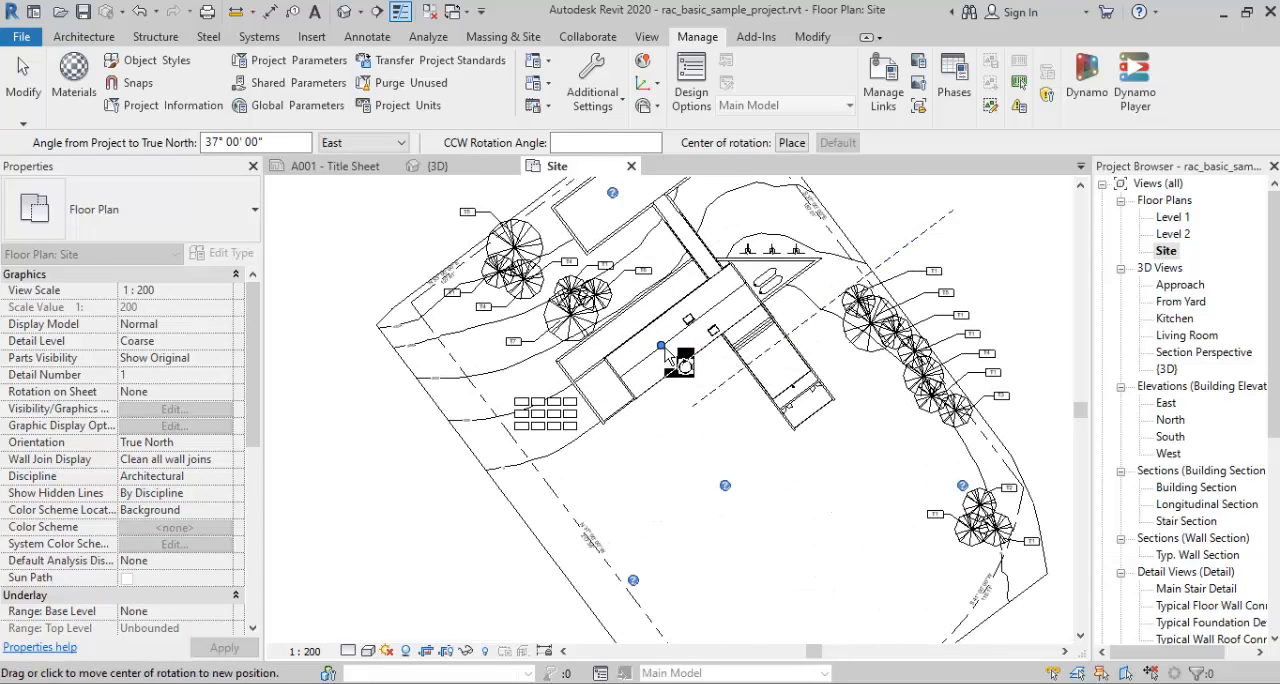
{"action": "left_click_drag", "start_coordinate": [661, 346], "coordinate": [692, 406]}
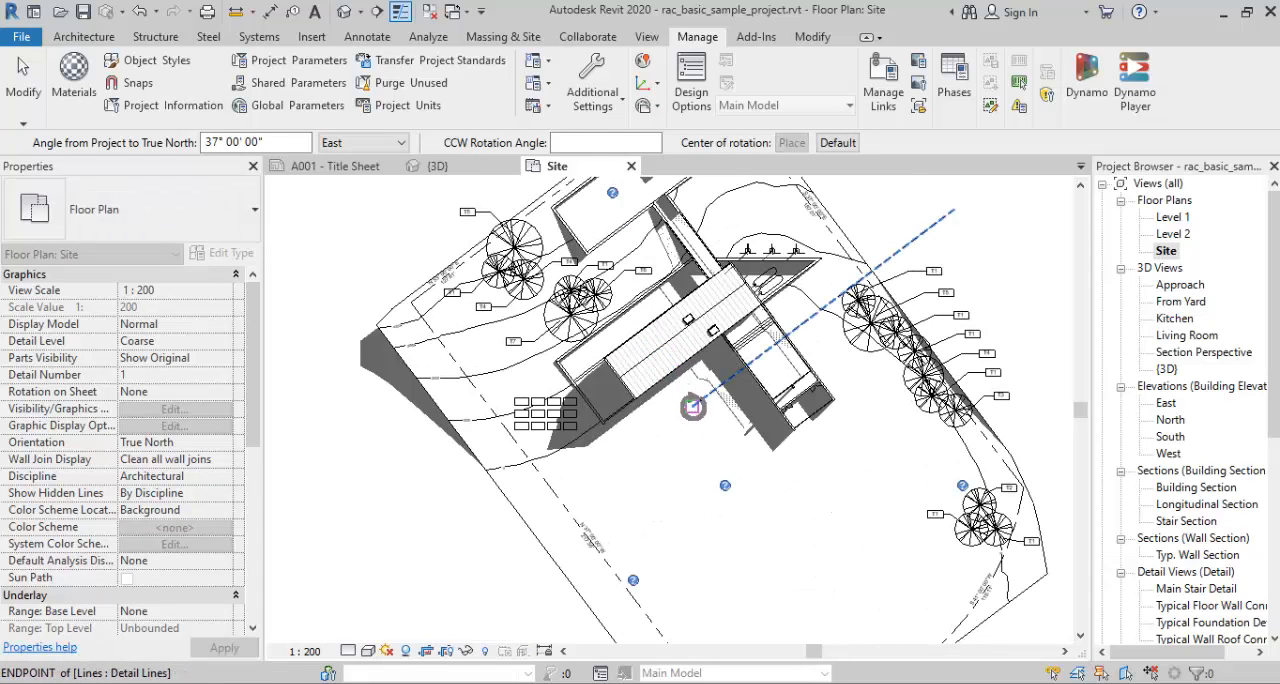
{"action": "scroll", "coordinate": [722, 411], "scroll_direction": "down", "scroll_amount": 2}
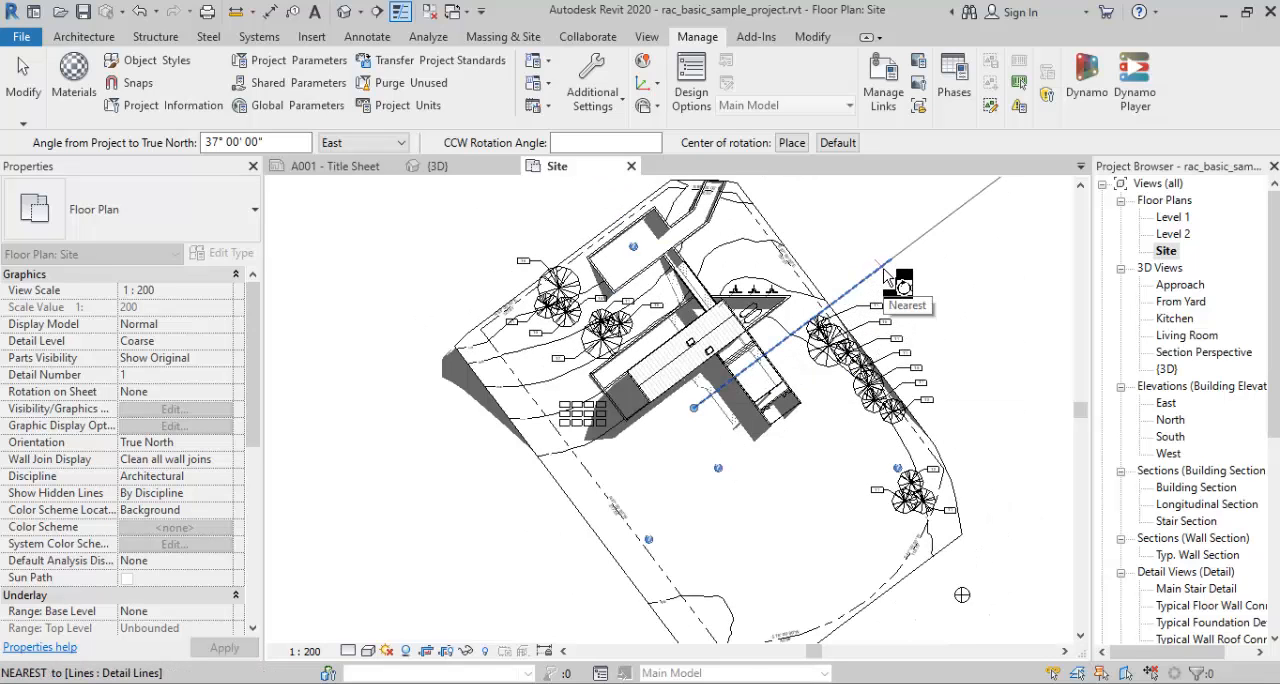
{"action": "left_click", "coordinate": [884, 272]}
{"action": "scroll", "coordinate": [888, 286], "scroll_direction": "down", "scroll_amount": 1}
{"action": "middle_click_drag", "start_coordinate": [888, 286], "coordinate": [856, 397]}
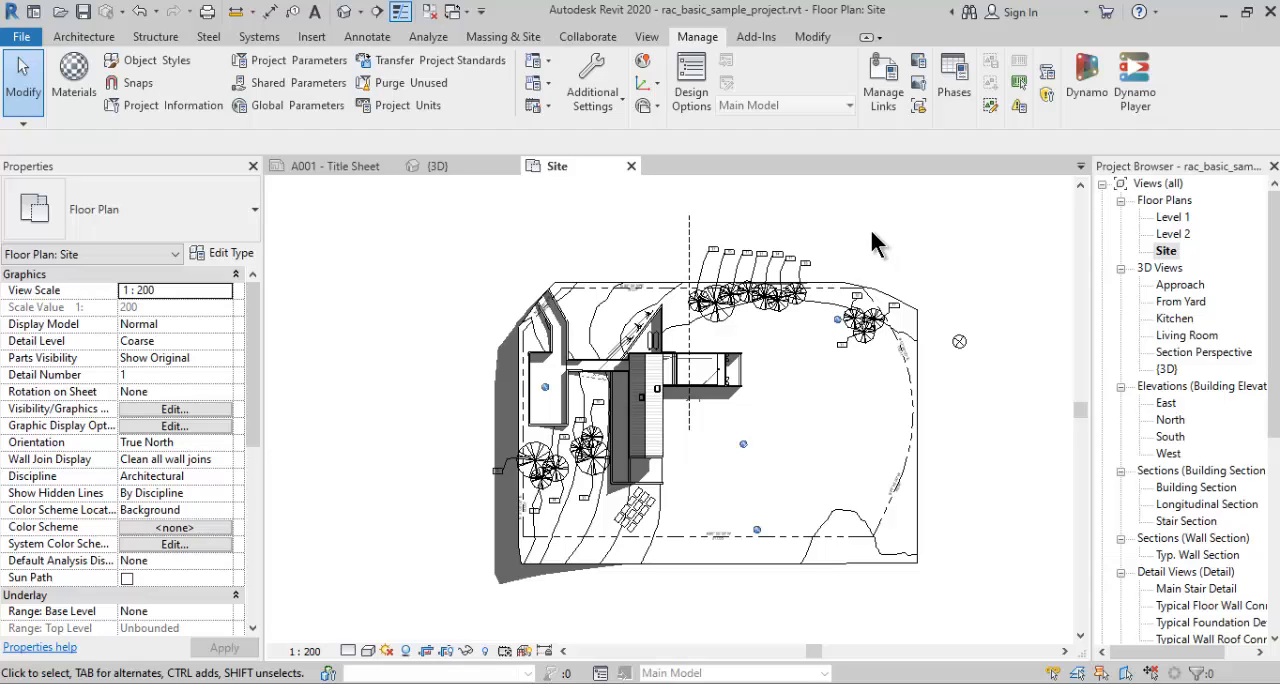
- Turn on the sun path in the {3D} view, using the specified project location, date and time
{"action": "double_click", "coordinate": [1166, 369]}
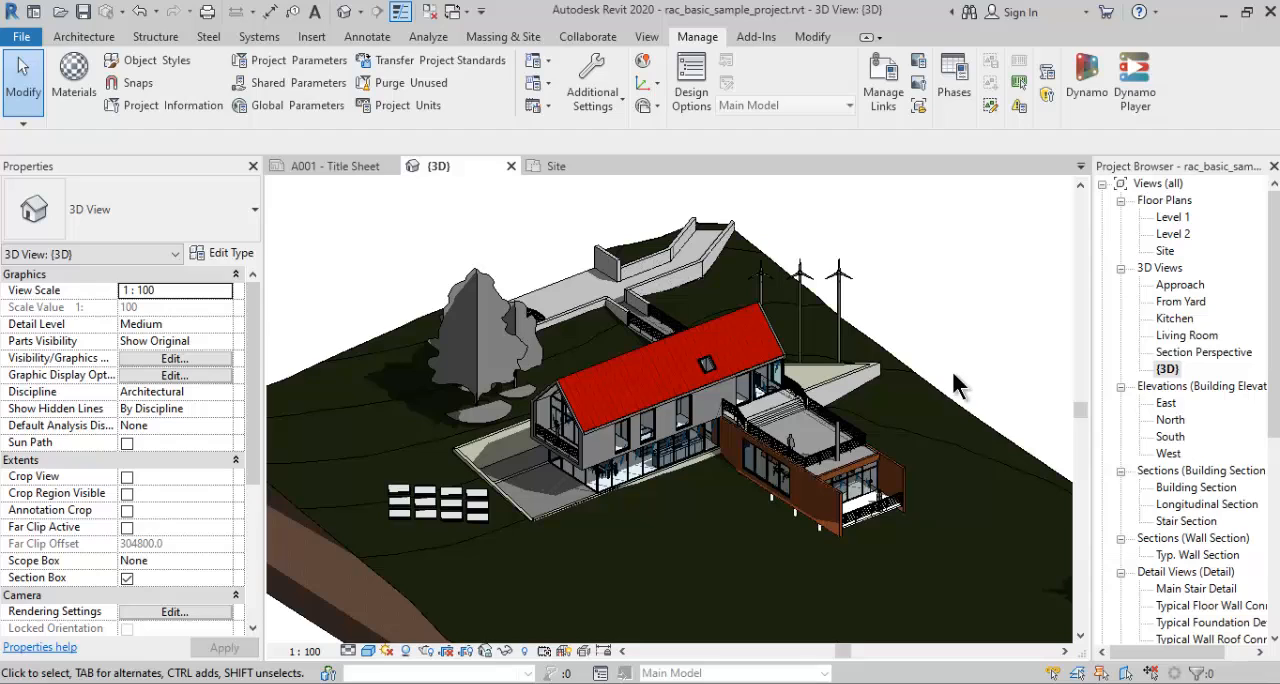
{"action": "left_click", "coordinate": [388, 651]}
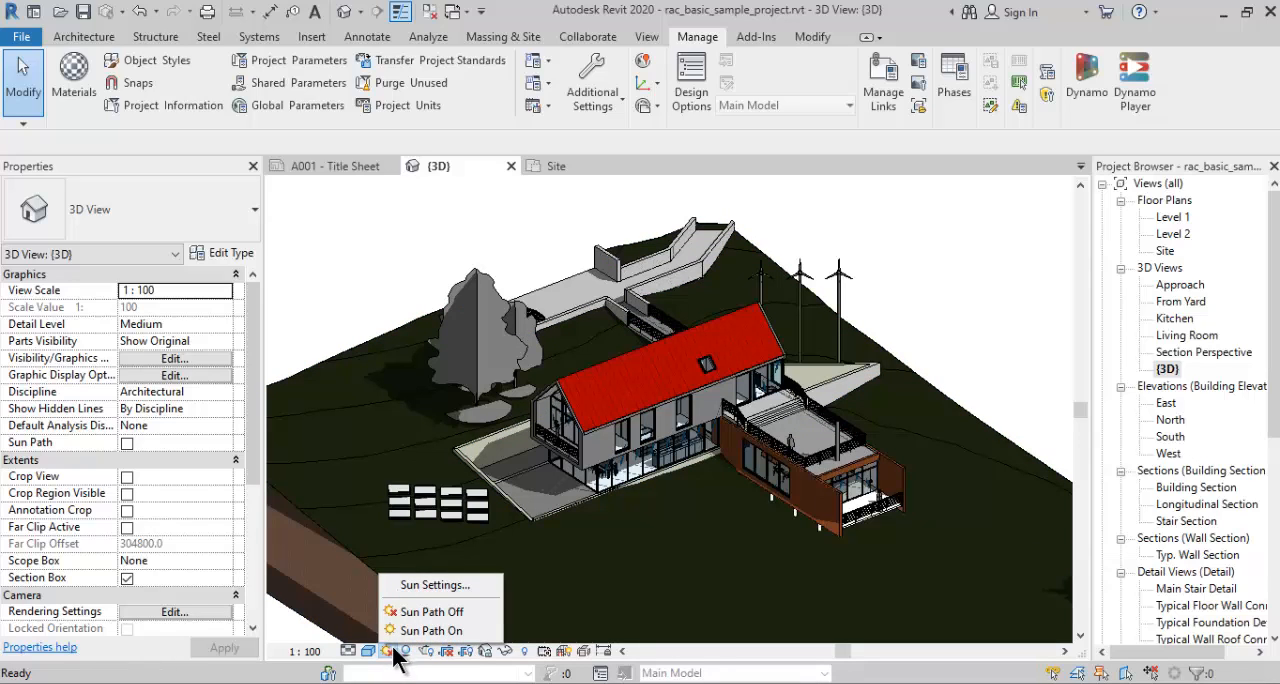
{"action": "left_click", "coordinate": [404, 632]}
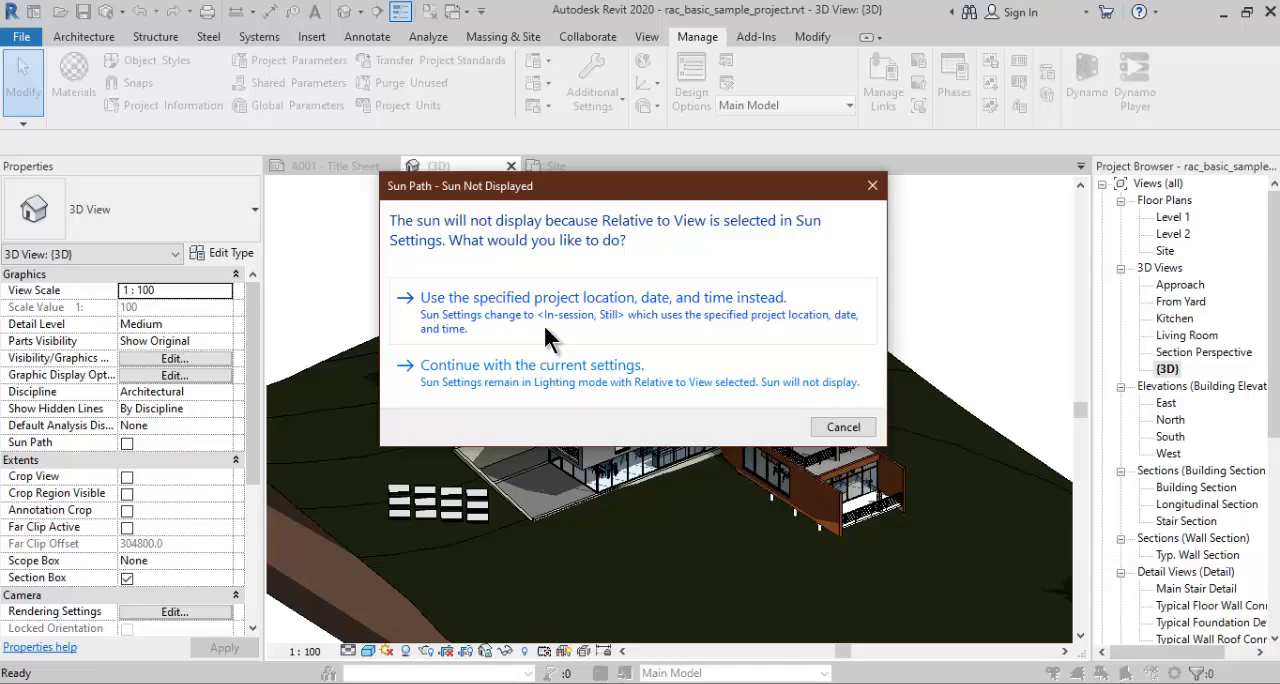
{"action": "left_click", "coordinate": [660, 318]}
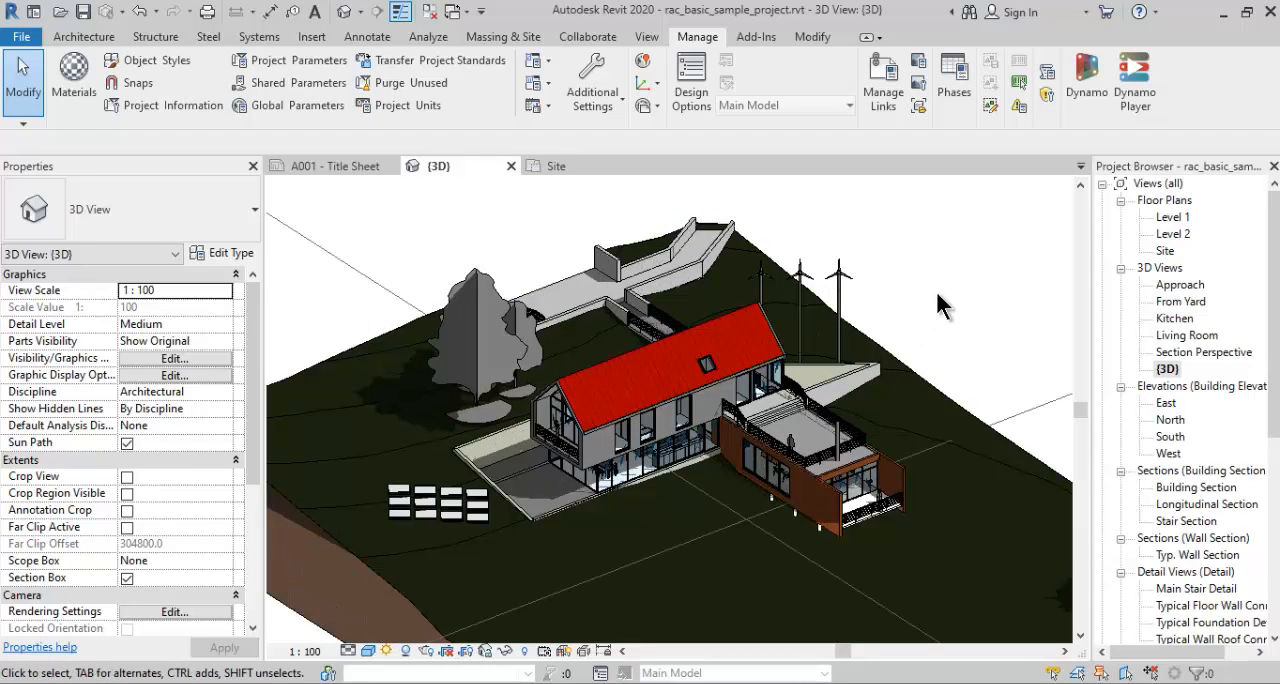
{"action": "scroll", "coordinate": [935, 287], "scroll_direction": "down", "scroll_amount": 2}
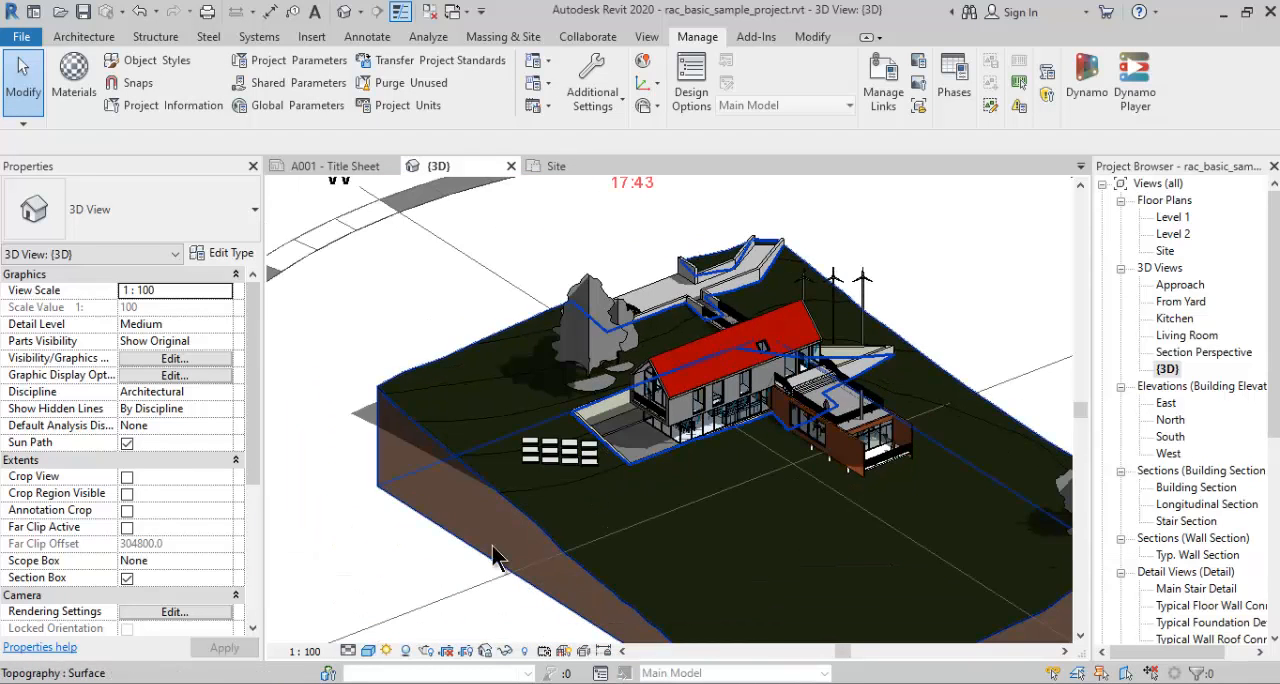
{"action": "scroll", "coordinate": [408, 597], "scroll_direction": "down", "scroll_amount": 3}
{"action": "middle_click_drag", "start_coordinate": [428, 563], "coordinate": [520, 487]}
{"action": "scroll", "coordinate": [790, 323], "scroll_direction": "up", "scroll_amount": 1}
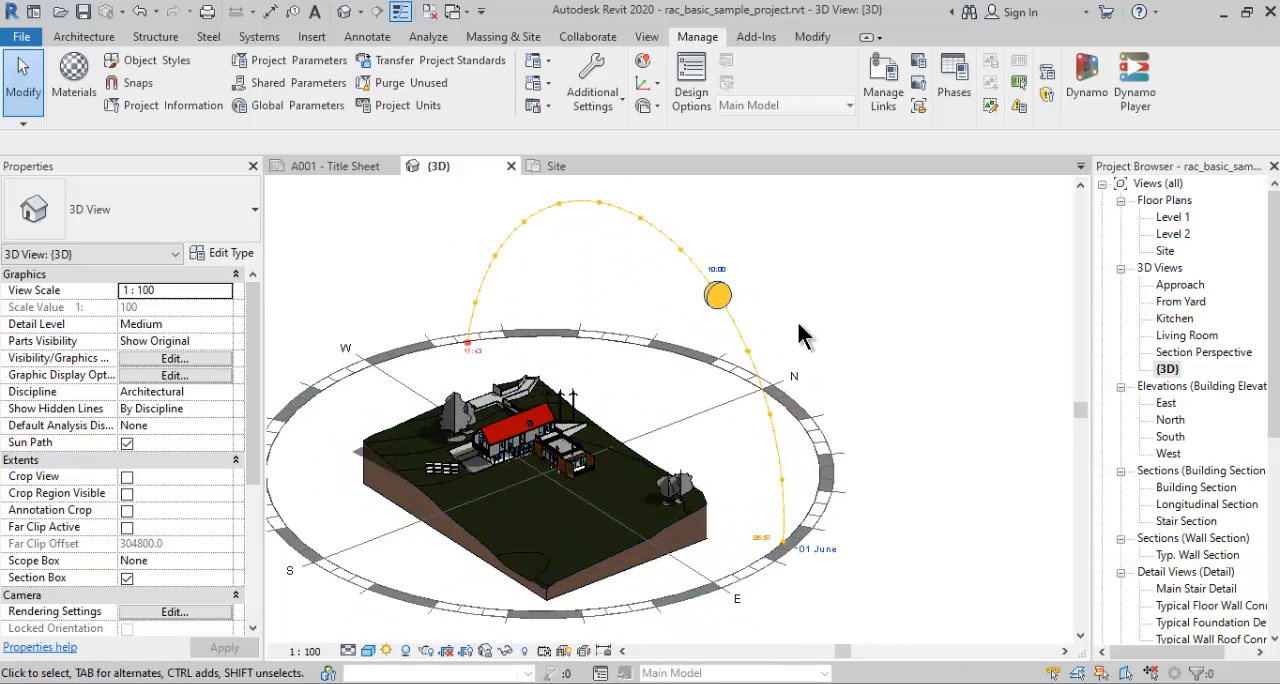
{"action": "middle_click_drag", "start_coordinate": [801, 321], "coordinate": [841, 304]}
- Set the date of the Still solar study to 10/03/2022 in the sun settings
{"action": "left_click", "coordinate": [387, 651]}
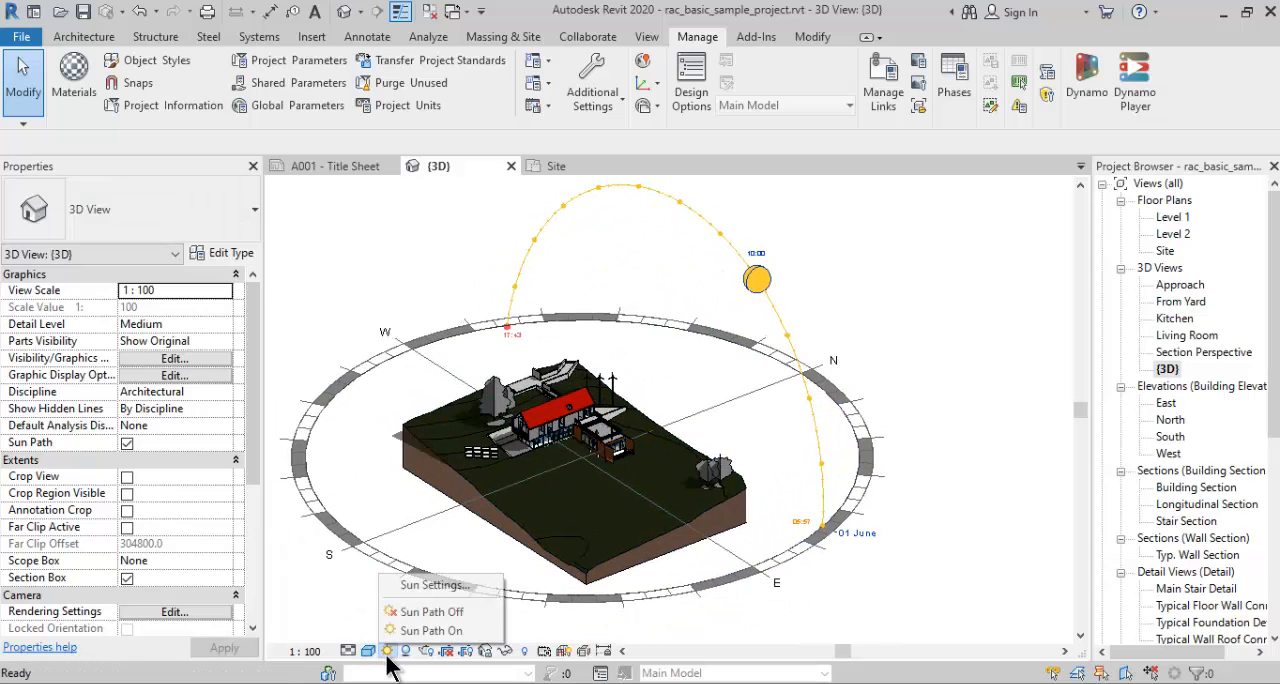
{"action": "left_click", "coordinate": [404, 586]}
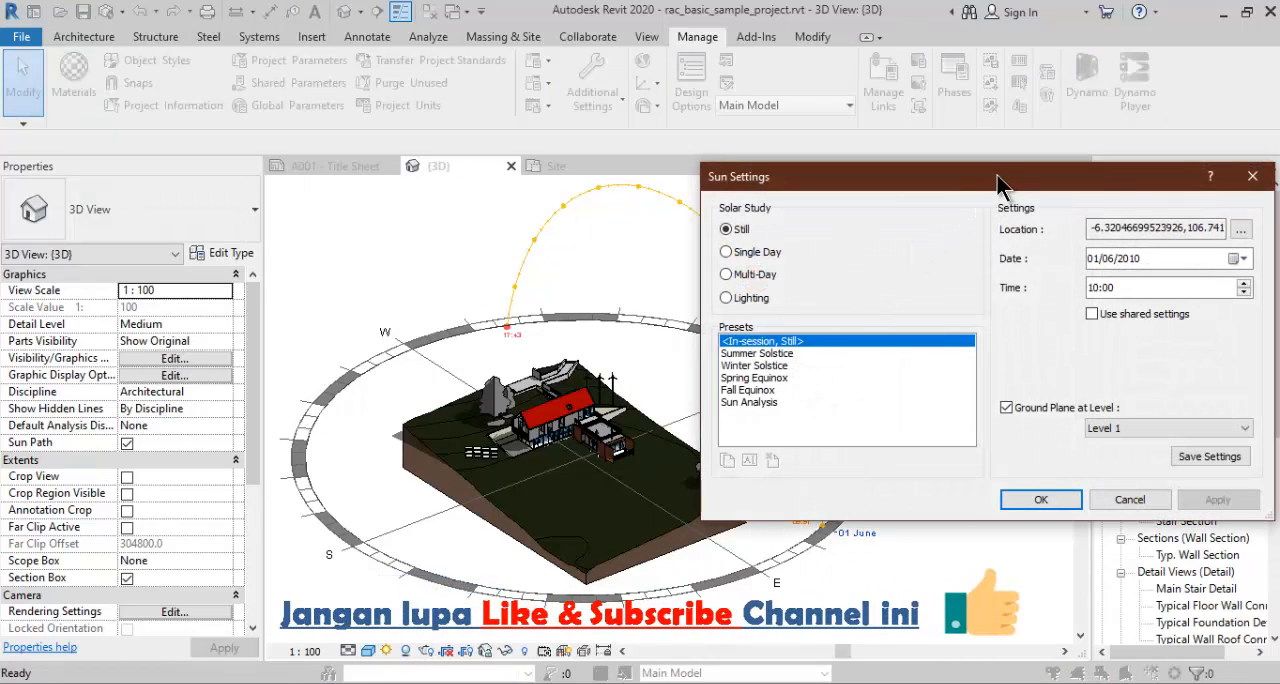
{"action": "left_click_drag", "start_coordinate": [997, 177], "coordinate": [865, 200]}
{"action": "left_click", "coordinate": [960, 248]}
{"action": "left_click", "coordinate": [968, 248]}
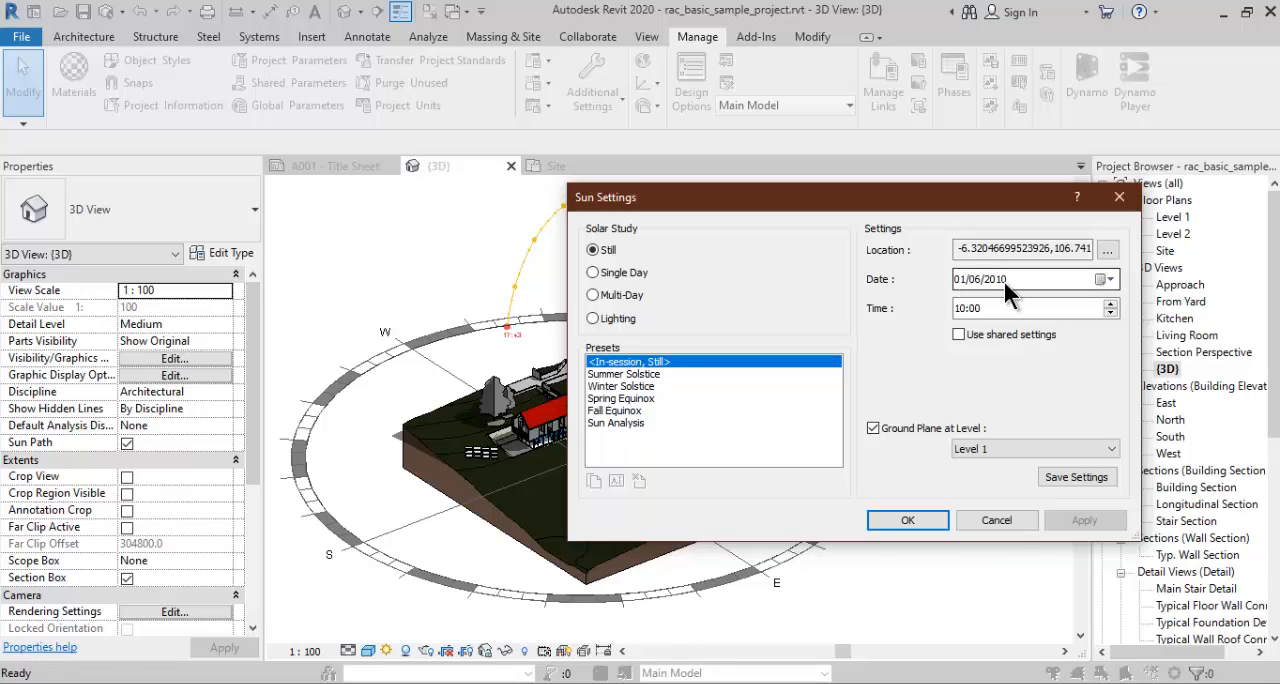
{"action": "left_click", "coordinate": [1108, 280]}
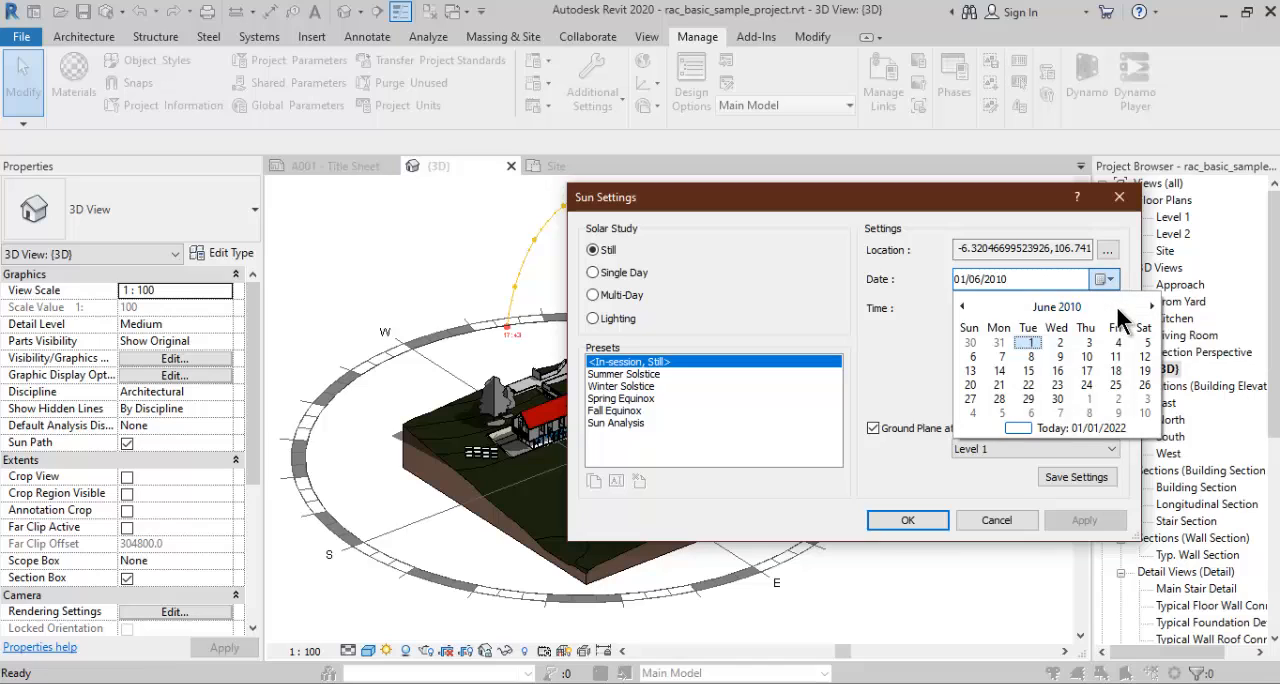
{"action": "left_click", "coordinate": [1115, 304]}
{"action": "left_click", "coordinate": [1098, 306]}
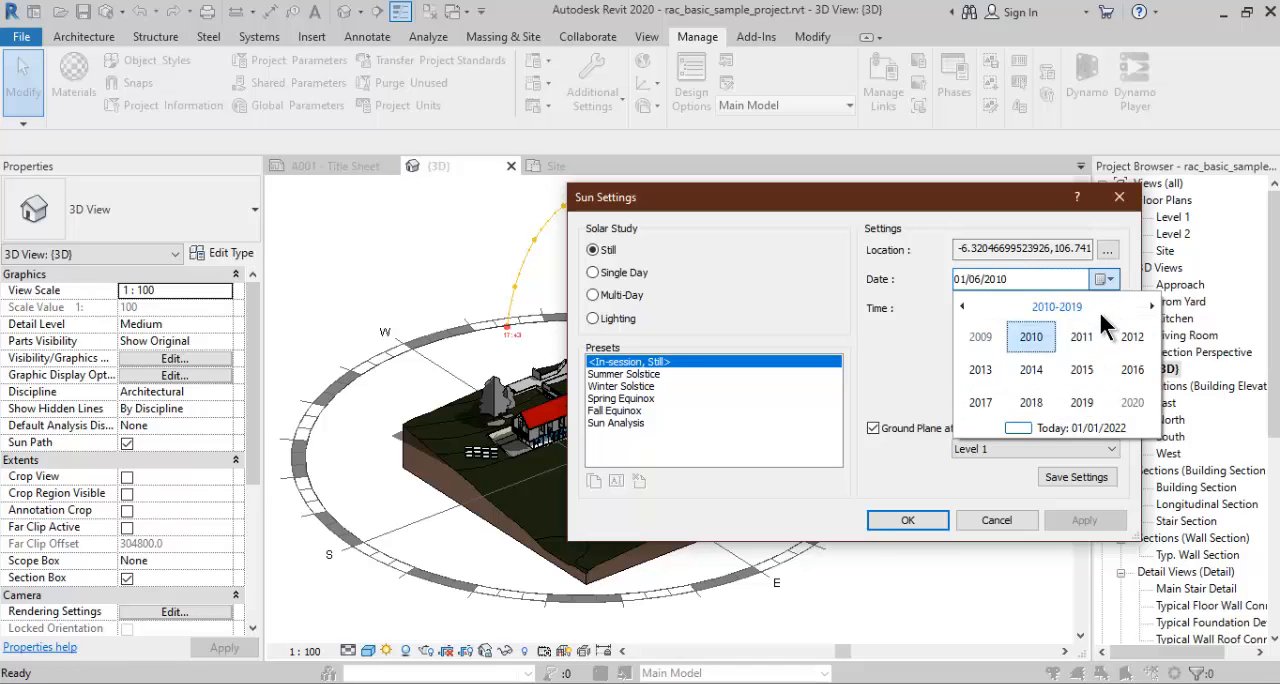
{"action": "scroll", "coordinate": [1089, 406], "scroll_direction": "down", "scroll_amount": 1}
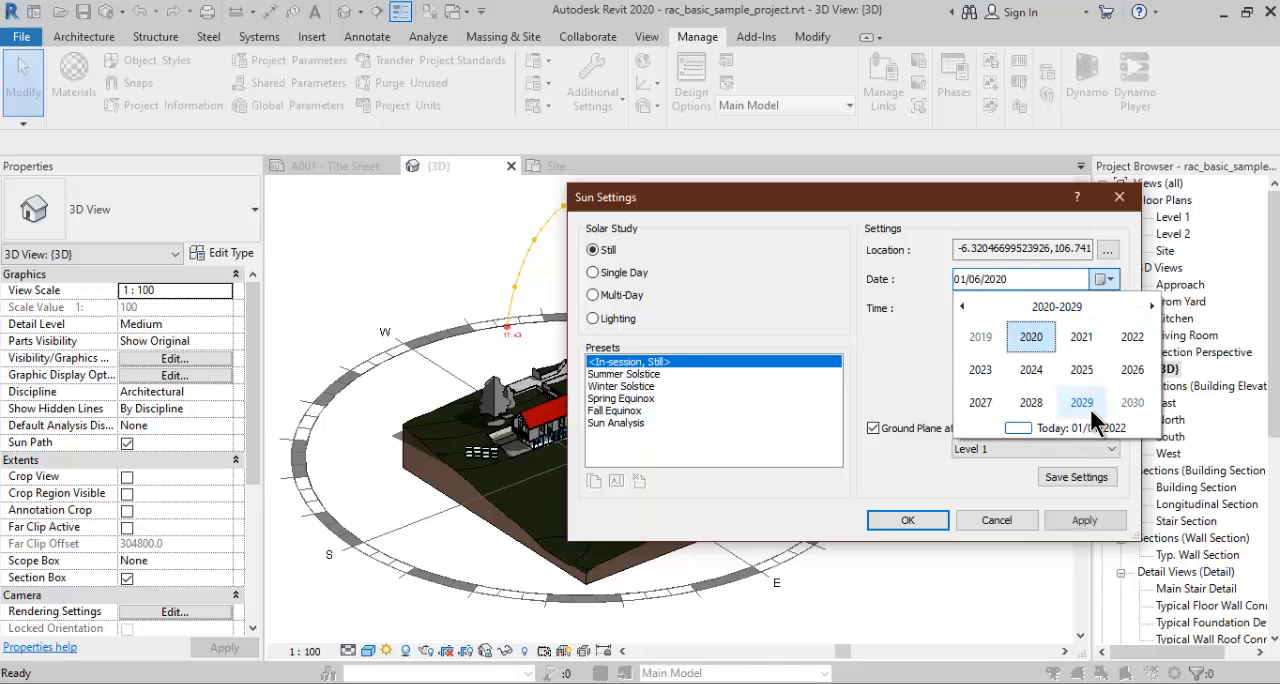
{"action": "left_click", "coordinate": [1132, 337]}
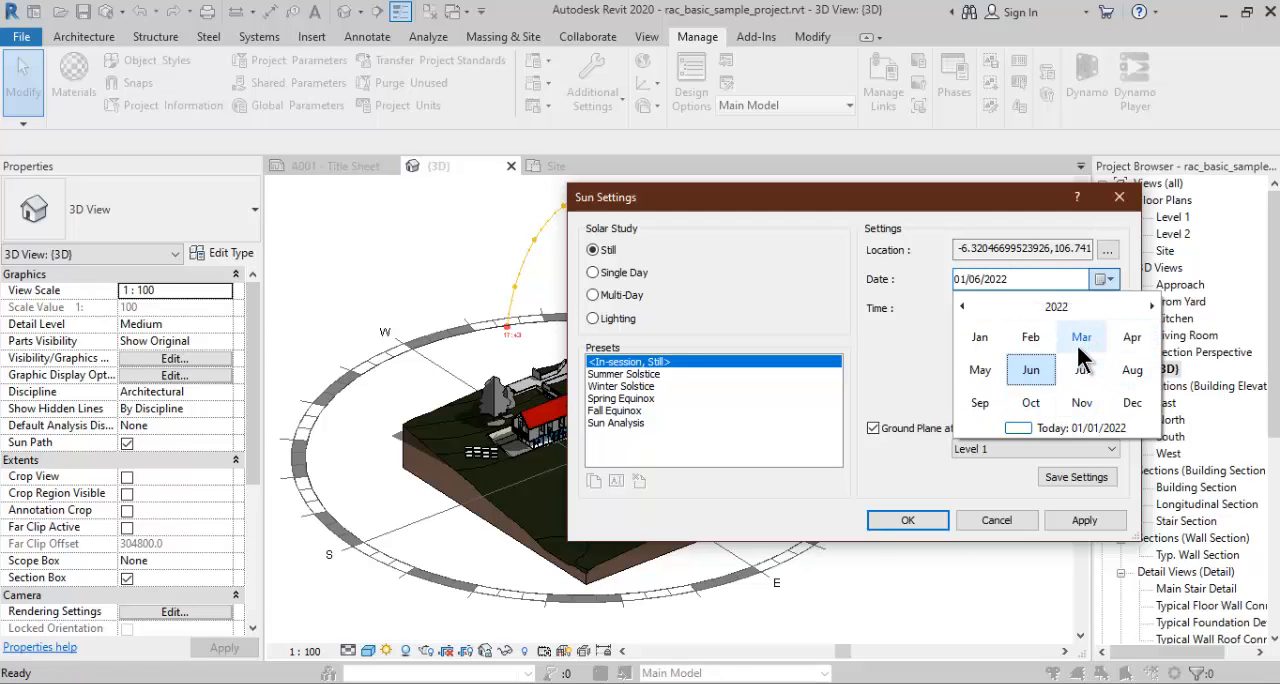
{"action": "left_click", "coordinate": [1082, 340]}
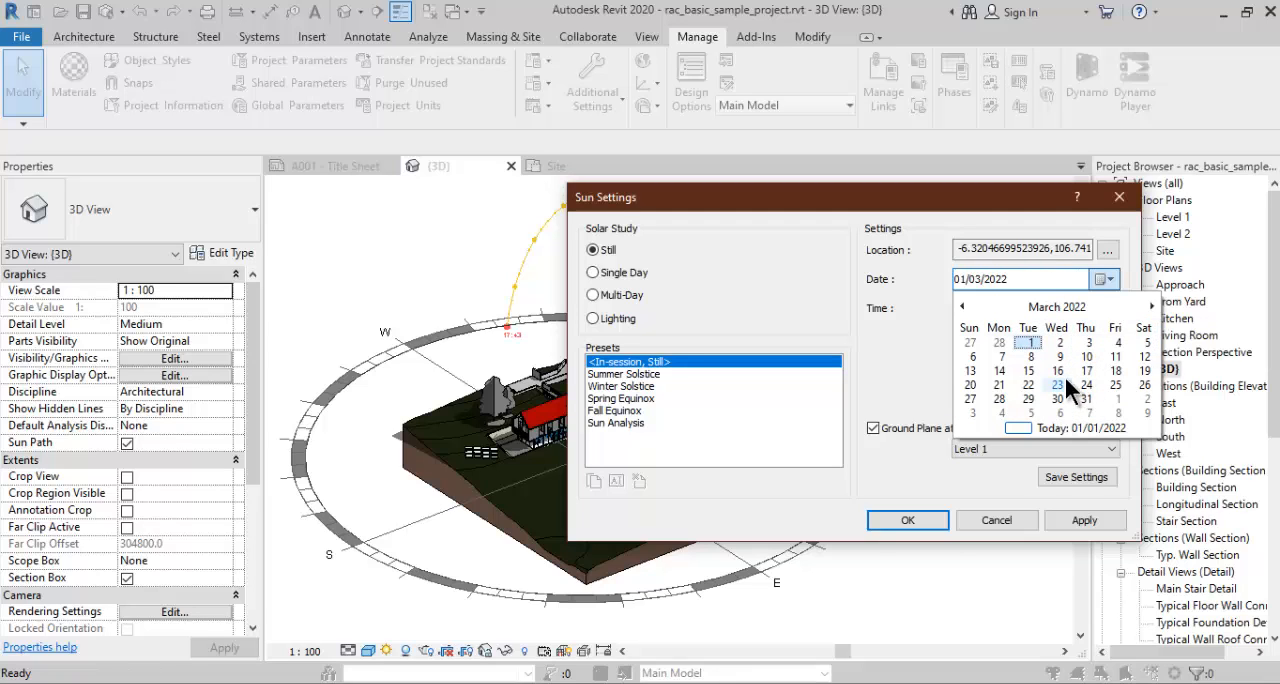
{"action": "left_click", "coordinate": [1086, 357]}
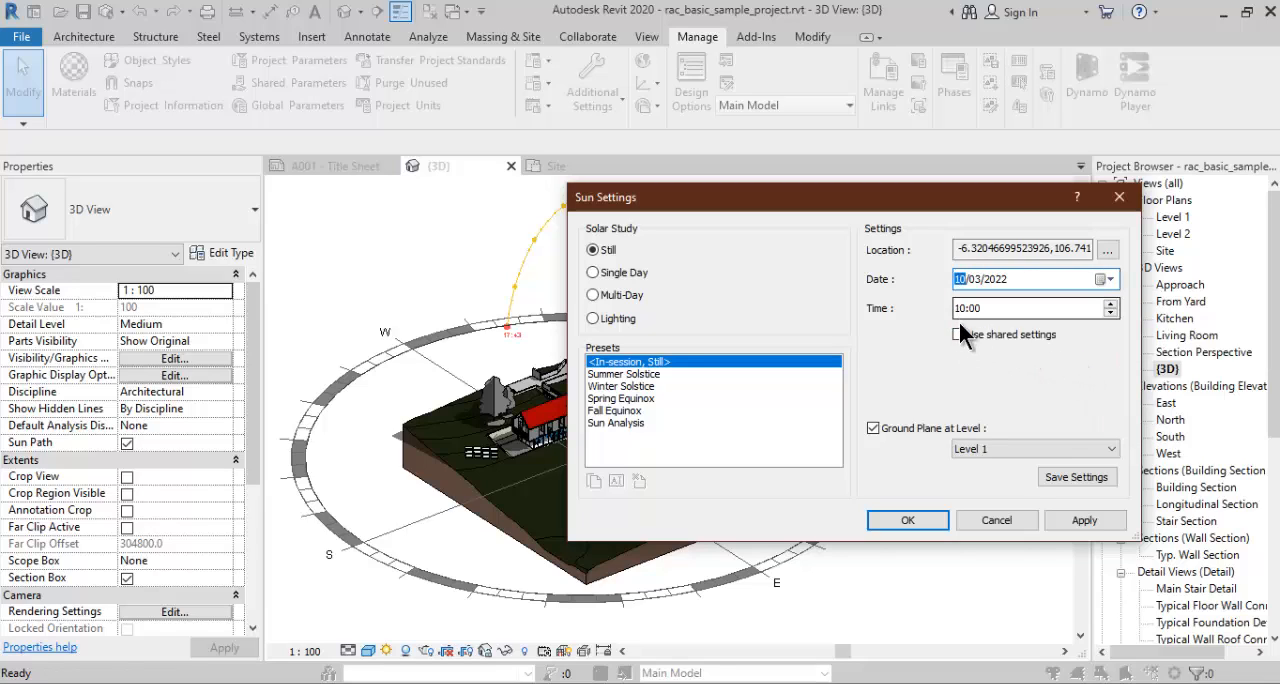
- Apply the edited sun settings and examine the sun path's date label beside the east marker
{"action": "left_click", "coordinate": [919, 514]}
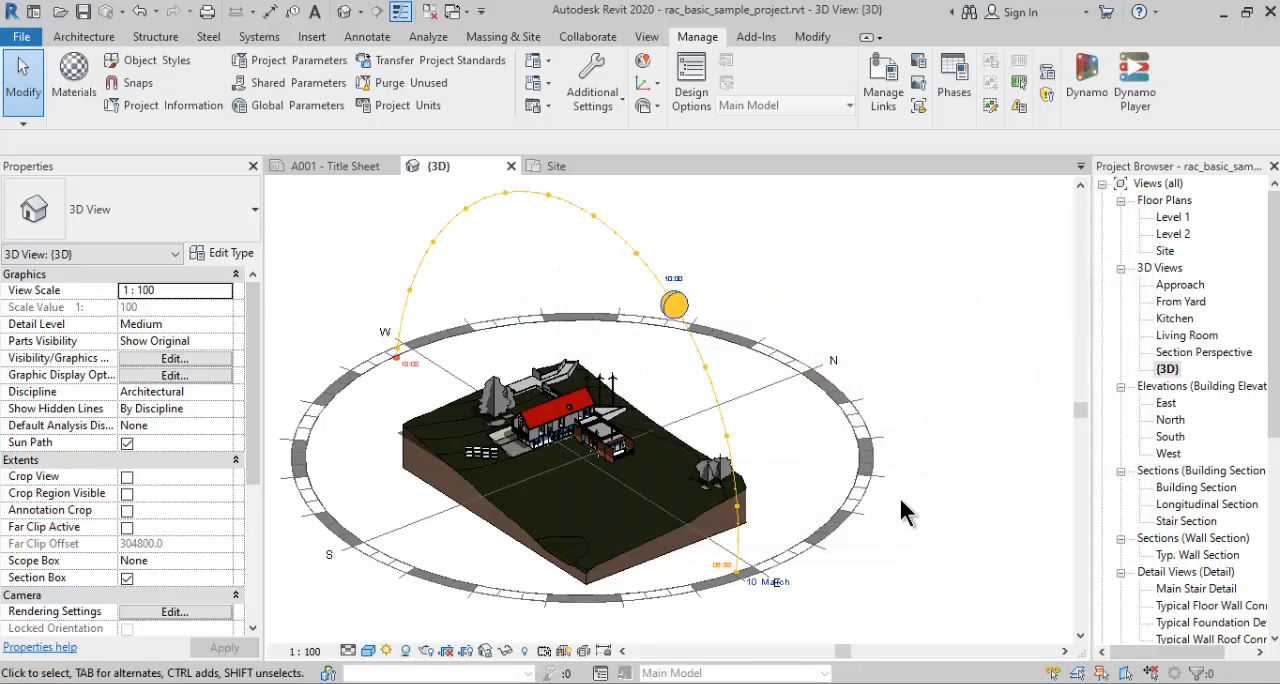
{"action": "middle_click_drag", "start_coordinate": [879, 445], "coordinate": [566, 434], "text": "shift"}
{"action": "scroll", "coordinate": [310, 448], "scroll_direction": "up", "scroll_amount": 5}
{"action": "scroll", "coordinate": [540, 420], "scroll_direction": "up", "scroll_amount": 2}
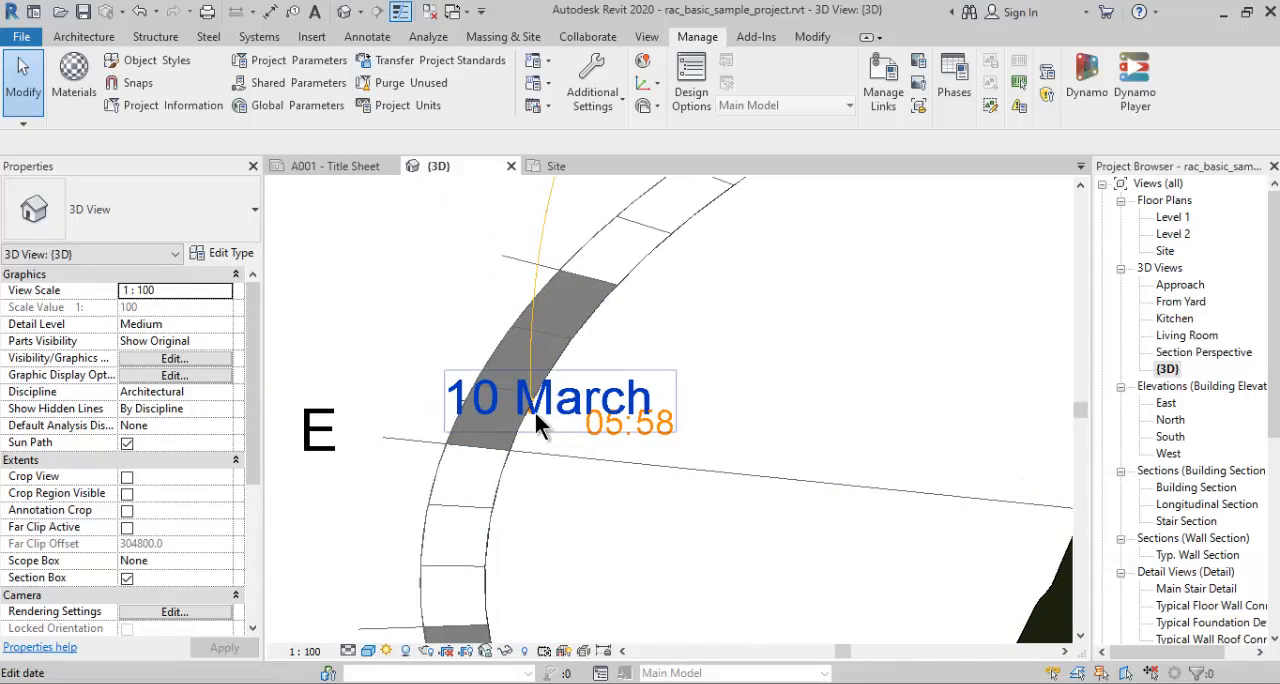
{"action": "scroll", "coordinate": [563, 418], "scroll_direction": "down", "scroll_amount": 6}
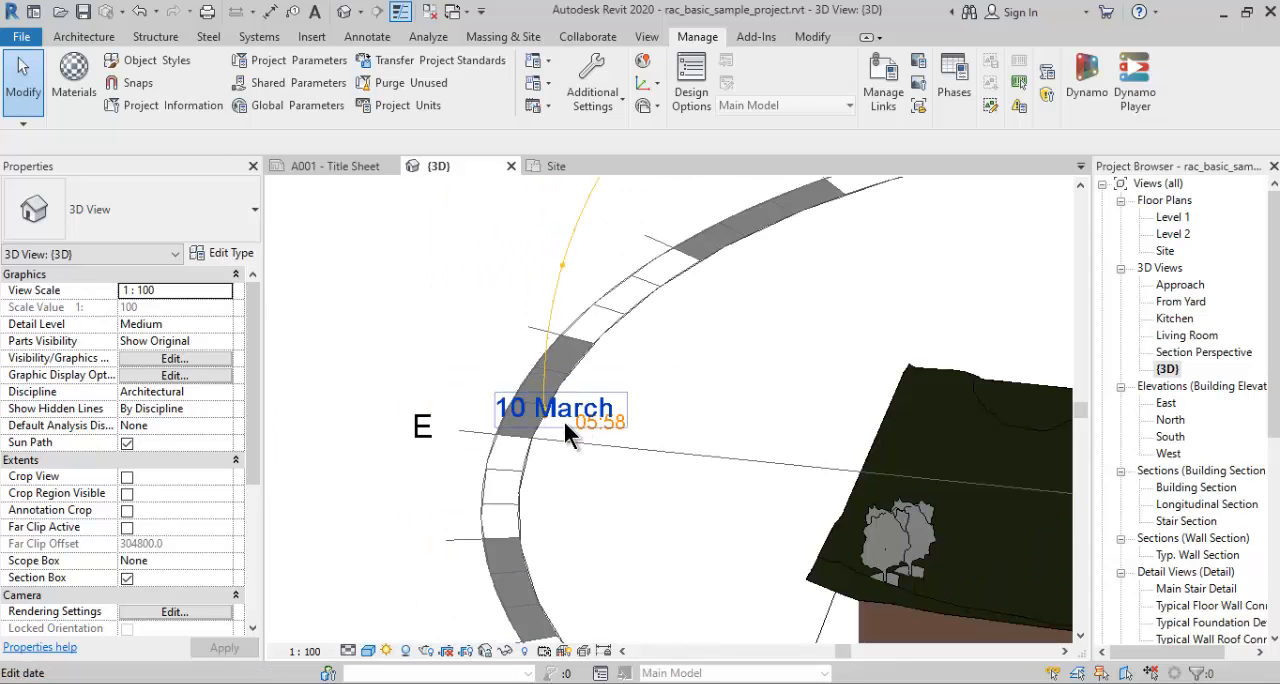
{"action": "middle_click", "coordinate": [550, 397]}
{"action": "middle_click", "coordinate": [550, 397]}
{"action": "middle_click_drag", "start_coordinate": [560, 405], "coordinate": [618, 434], "text": "shift"}
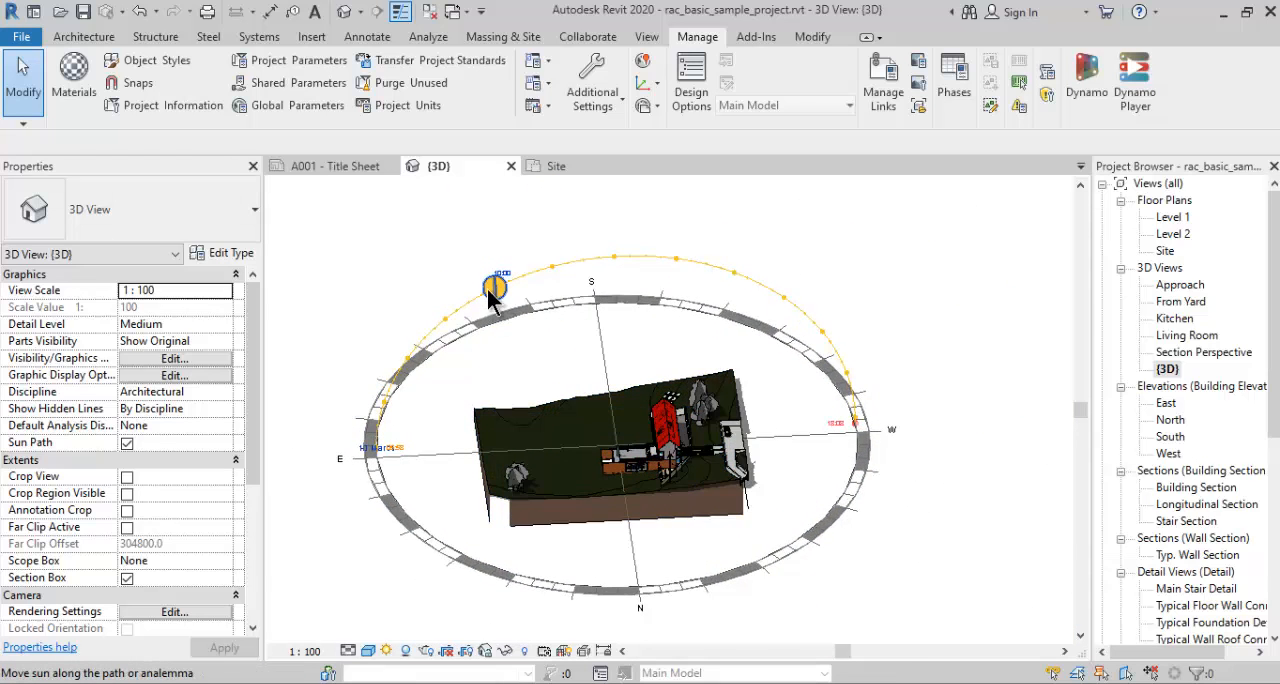
- Set the sun's time directly on the sun path to 14:00
{"action": "scroll", "coordinate": [488, 286], "scroll_direction": "up", "scroll_amount": 3}
{"action": "middle_click_drag", "start_coordinate": [505, 306], "coordinate": [892, 262], "text": "shift"}
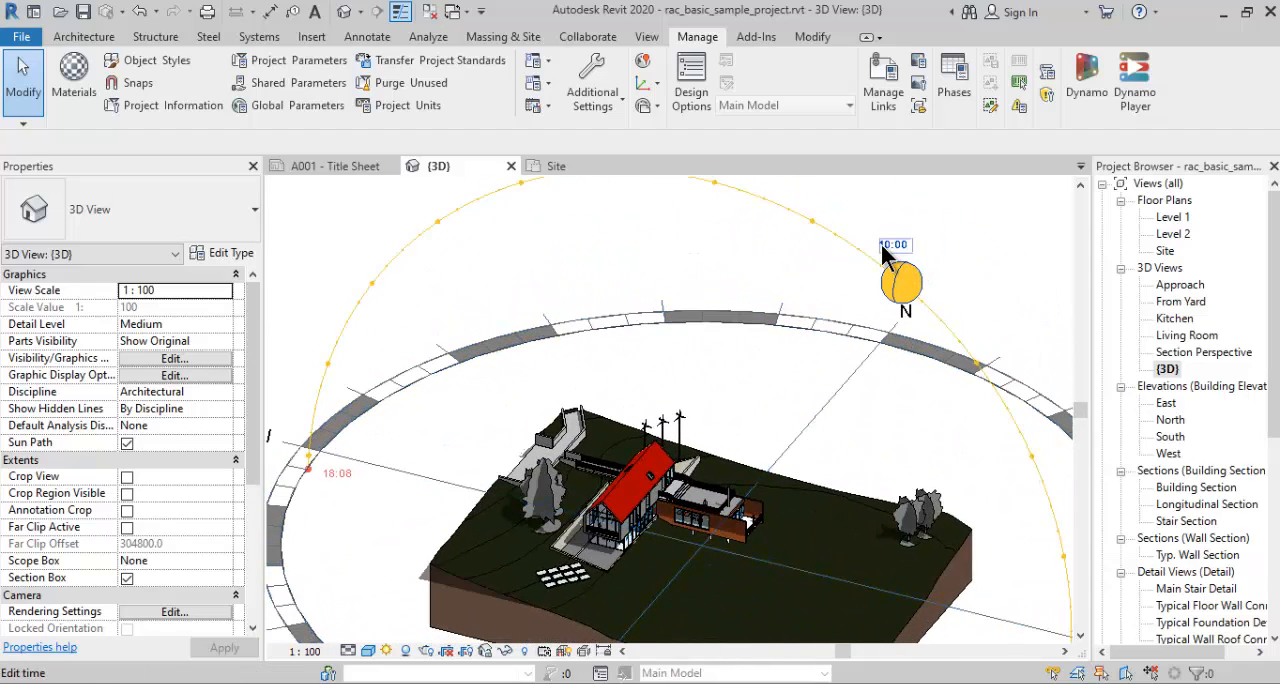
{"action": "left_click", "coordinate": [882, 247]}
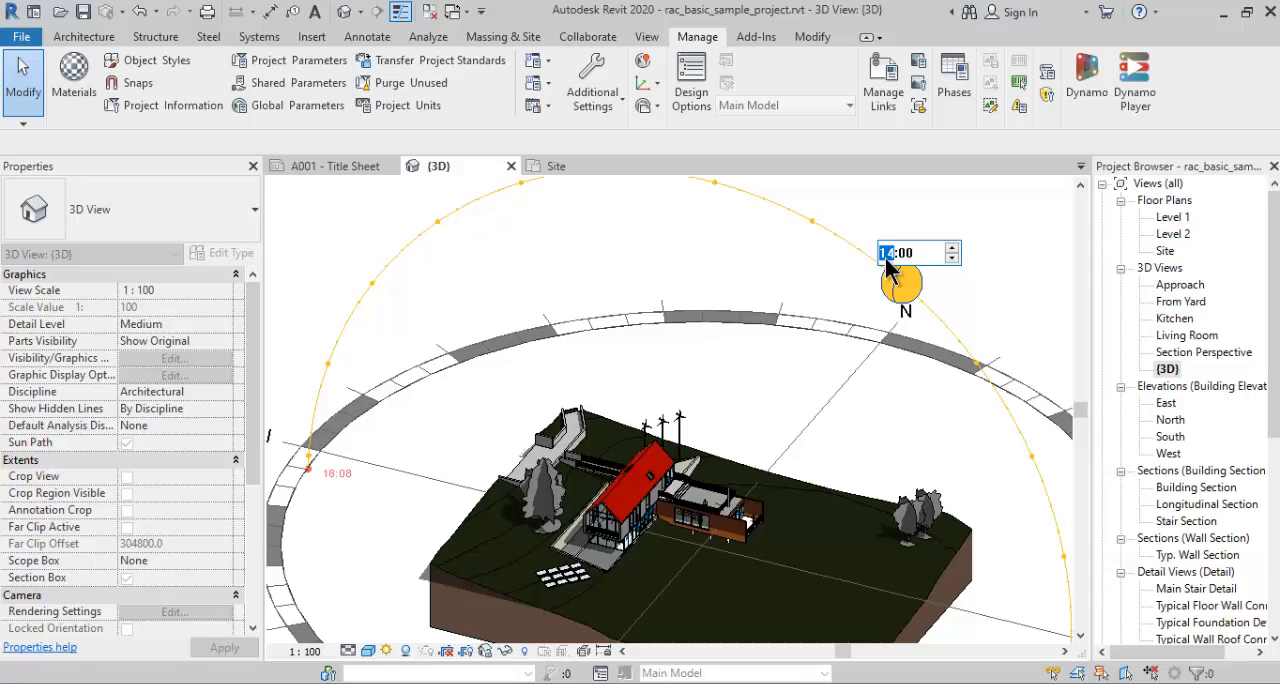
{"action": "key", "text": "Return"}
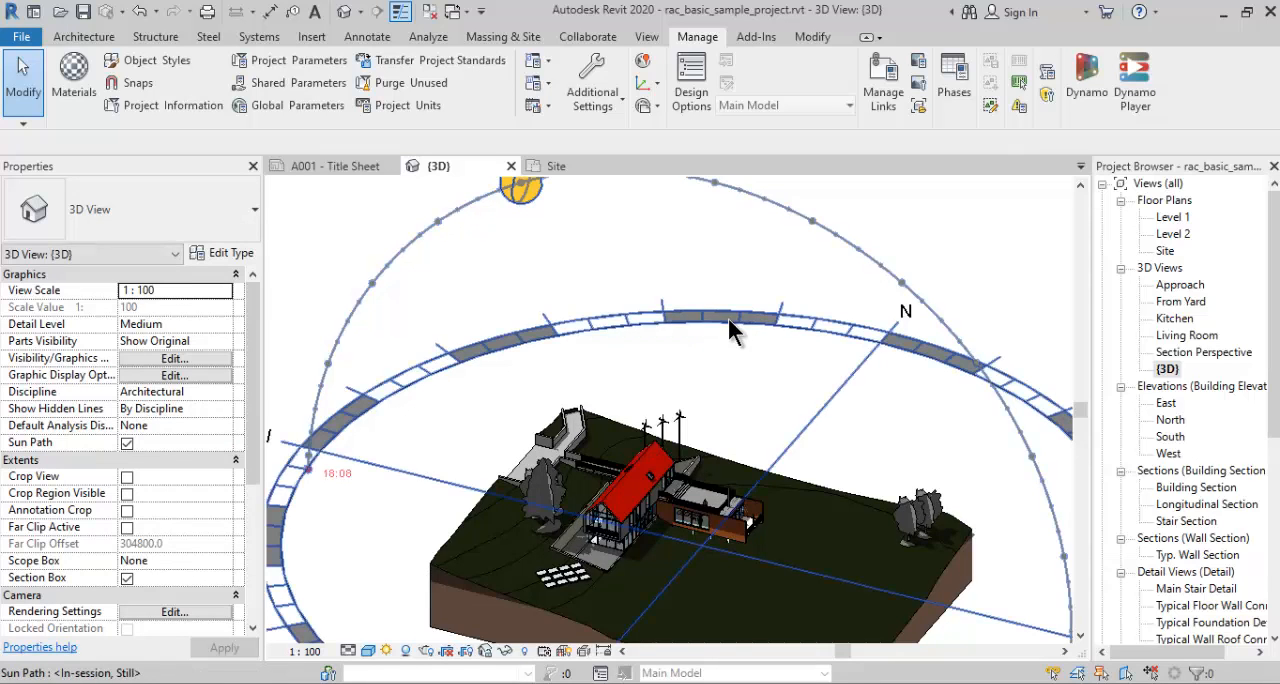
- Set the date directly on the sun path to 10/06/2022
{"action": "scroll", "coordinate": [728, 318], "scroll_direction": "down", "scroll_amount": 2}
{"action": "middle_click_drag", "start_coordinate": [742, 330], "coordinate": [745, 320]}
{"action": "scroll", "coordinate": [724, 321], "scroll_direction": "down", "scroll_amount": 1}
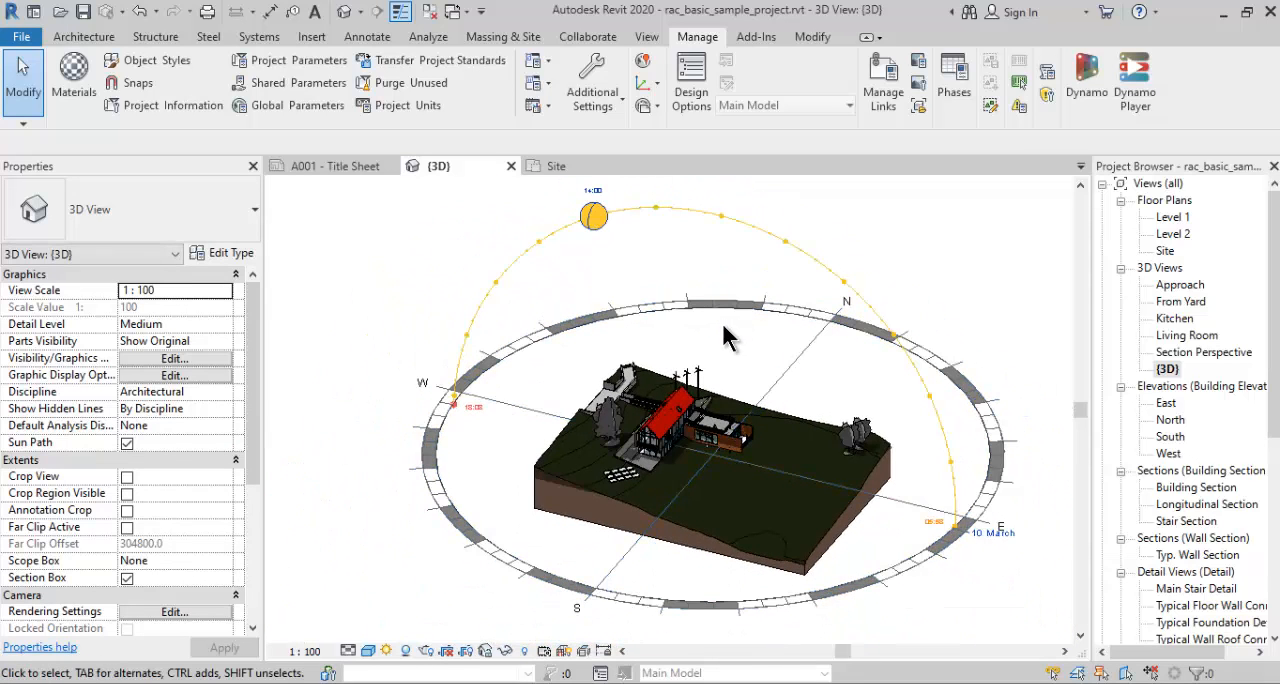
{"action": "left_click", "coordinate": [978, 532]}
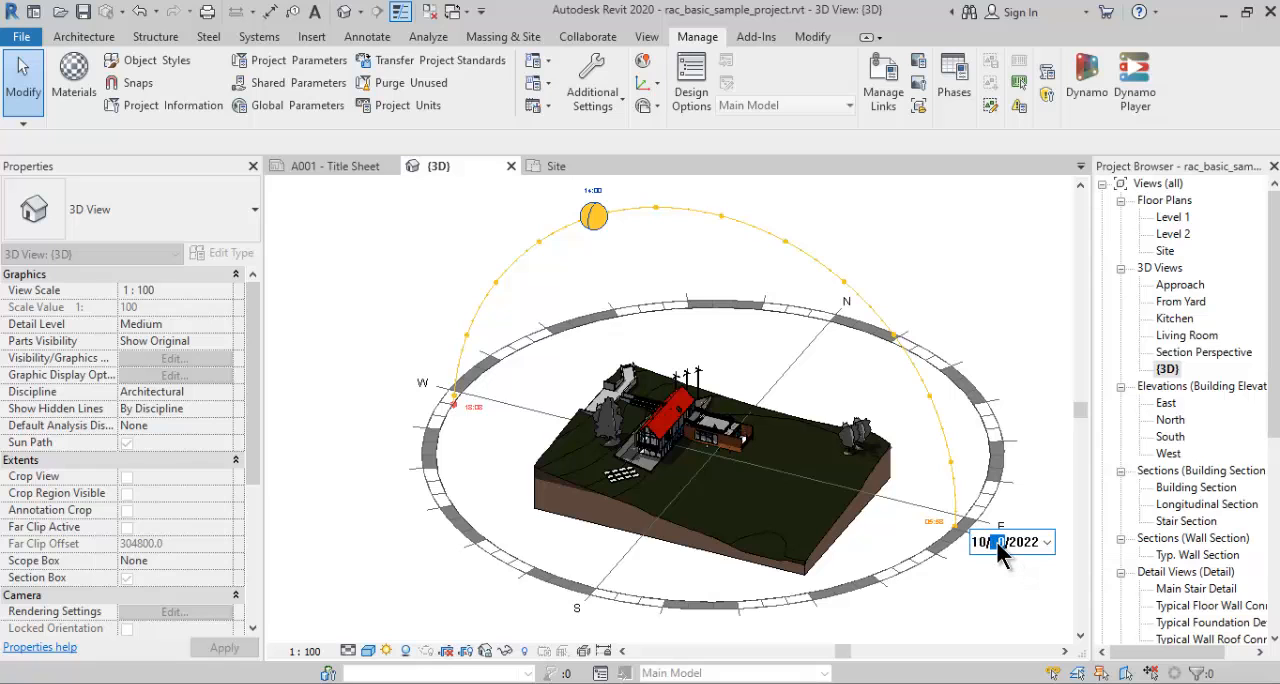
{"action": "key", "text": "Return"}
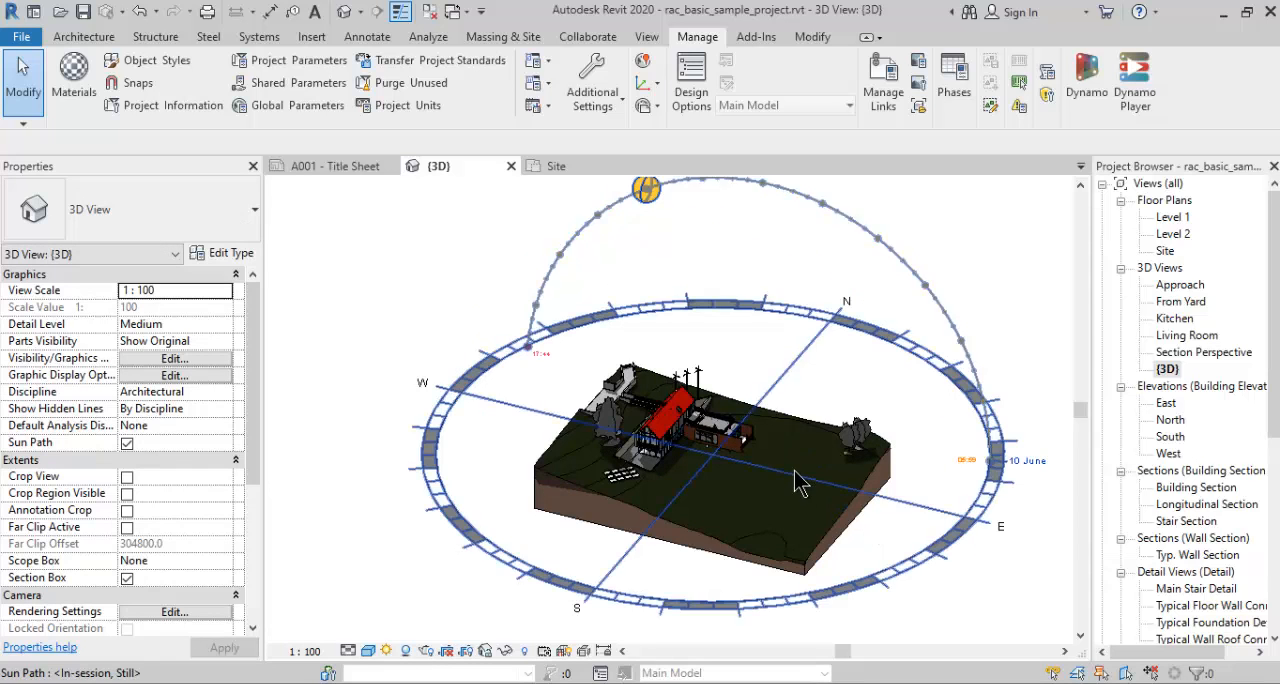
- Set the date directly on the sun path to 15/12/2022
{"action": "middle_click_drag", "start_coordinate": [836, 448], "coordinate": [870, 425], "text": "shift"}
{"action": "left_click", "coordinate": [1024, 447]}
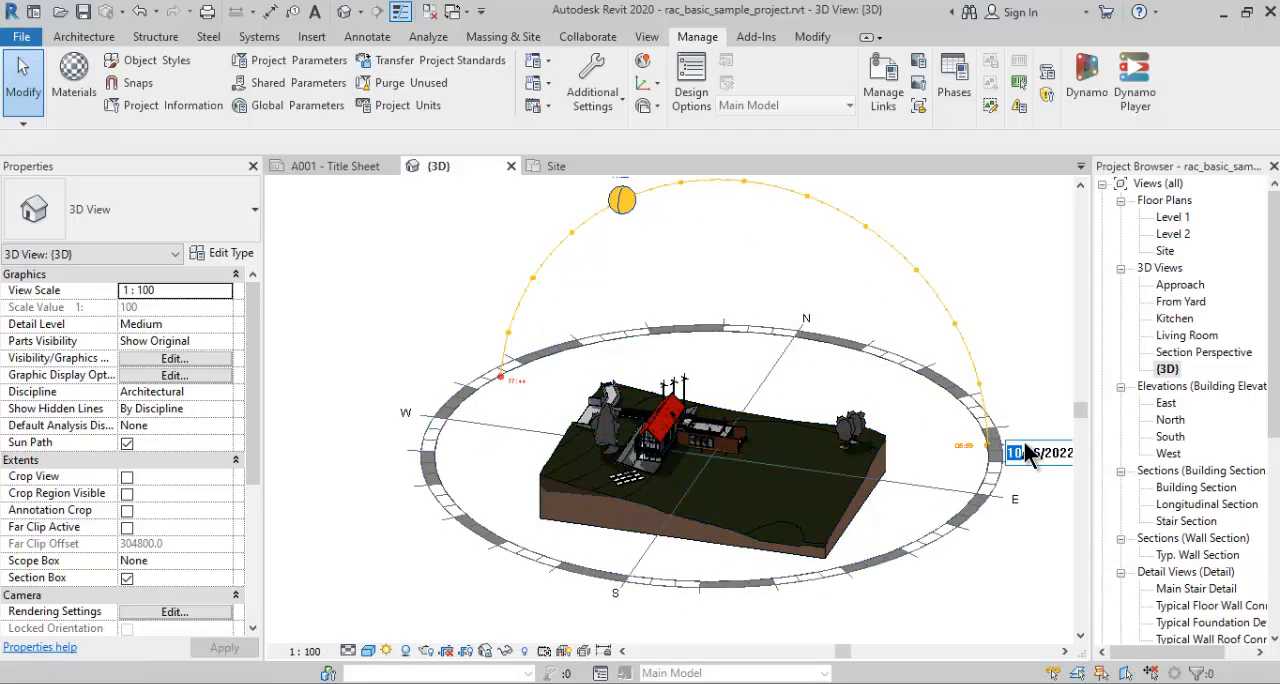
{"action": "left_click", "coordinate": [1035, 457]}
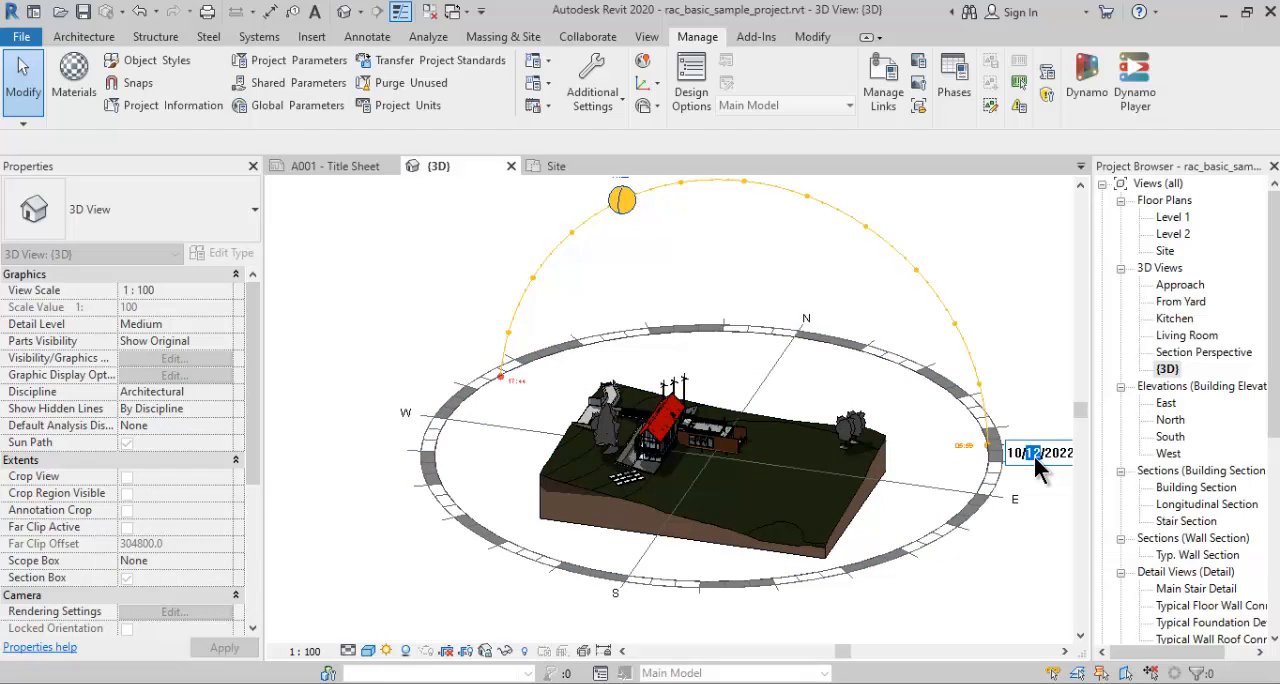
{"action": "left_click", "coordinate": [1019, 457]}
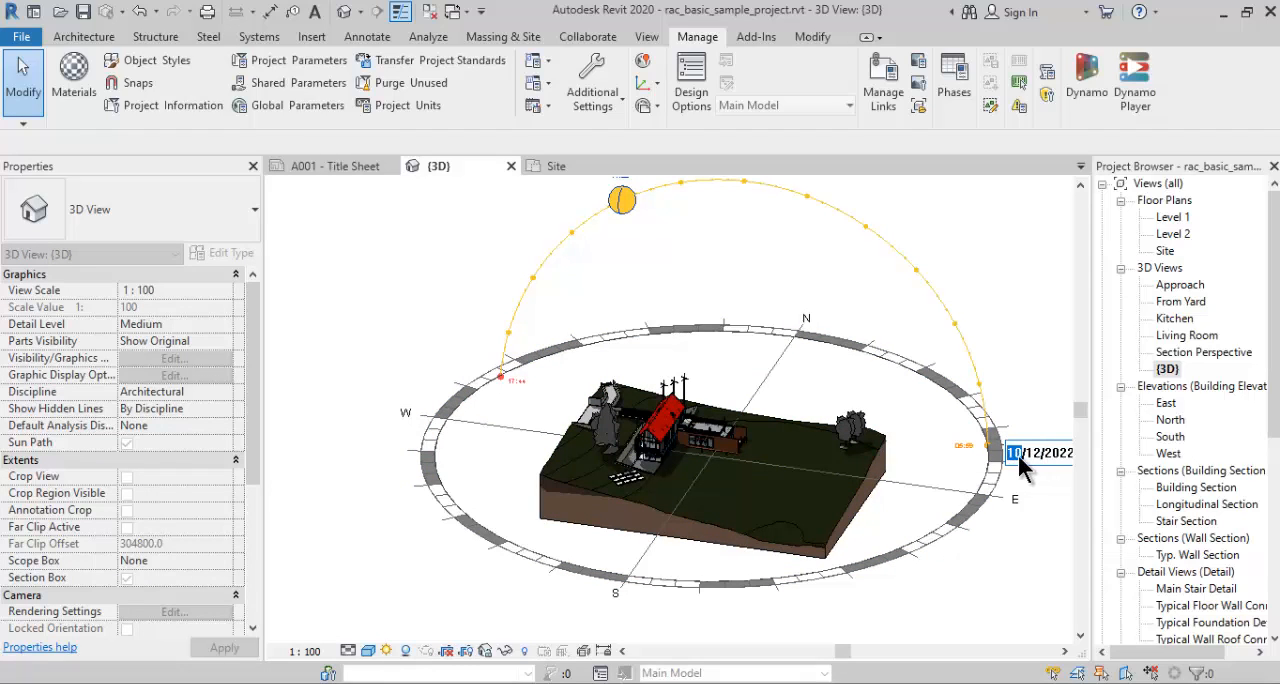
{"action": "key", "text": "Return"}
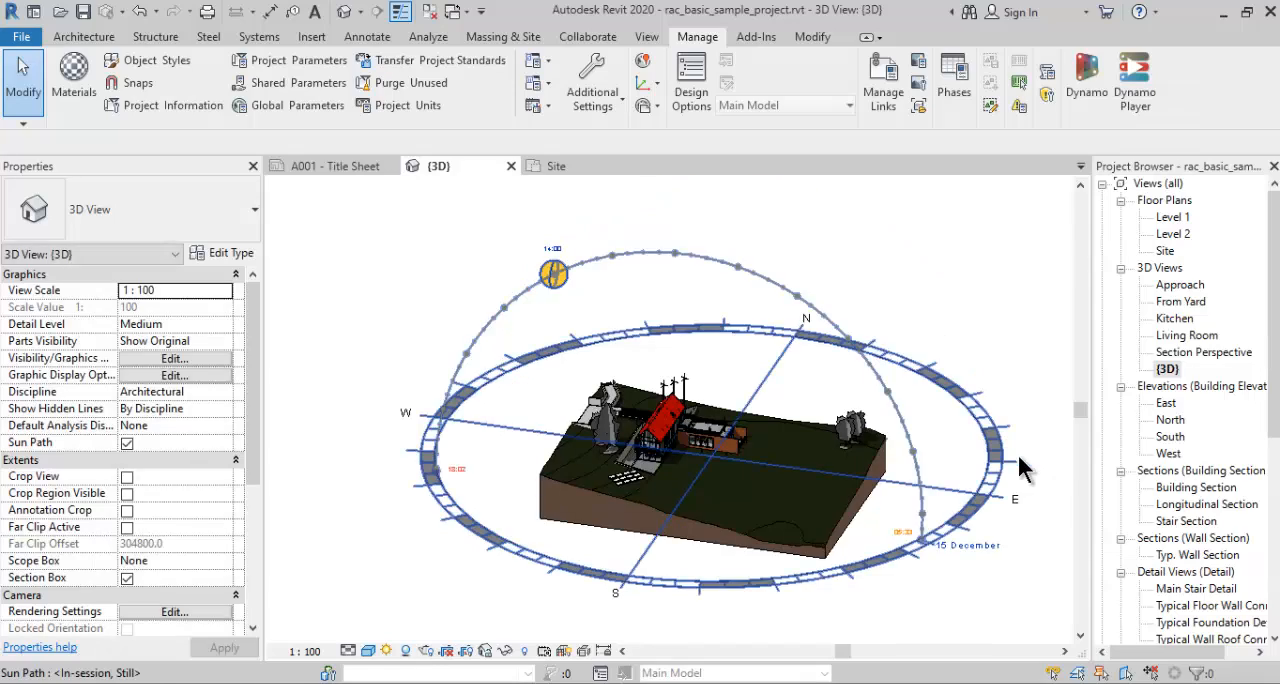
- Set the sun's time on the sun path to 09:00 and examine the resulting shadows around the house
{"action": "middle_click_drag", "start_coordinate": [895, 304], "coordinate": [590, 422], "text": "shift"}
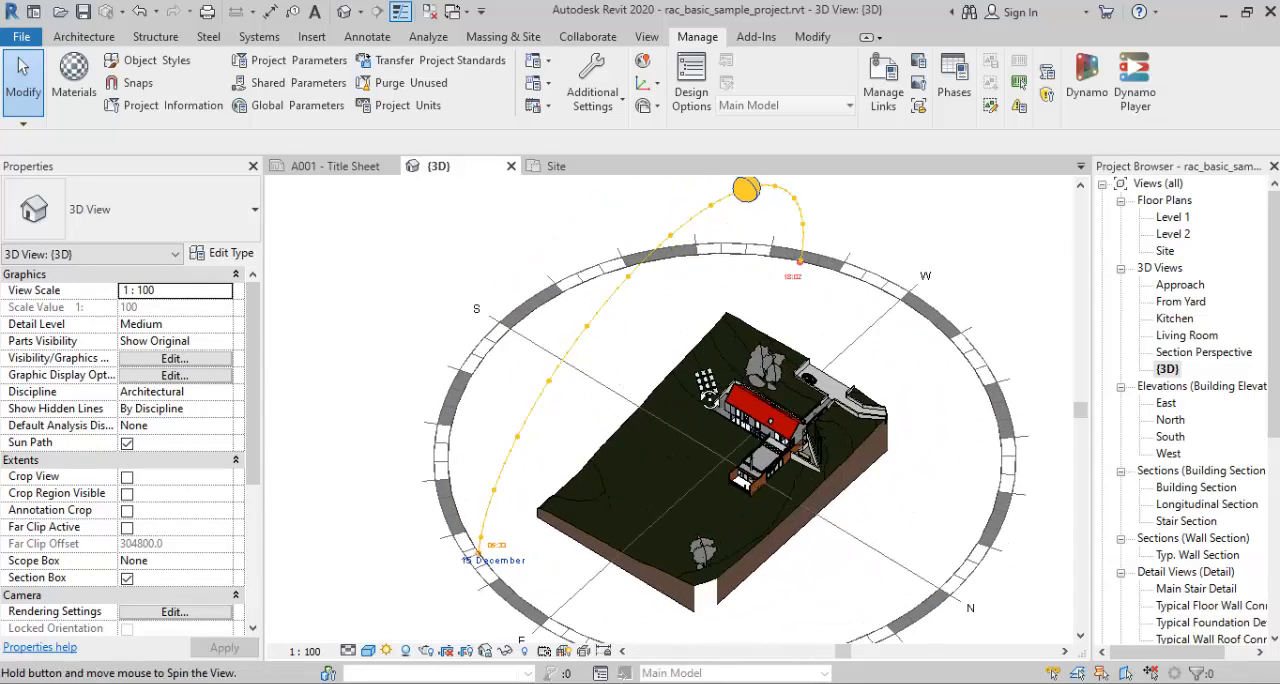
{"action": "scroll", "coordinate": [852, 420], "scroll_direction": "up", "scroll_amount": 1}
{"action": "middle_click_drag", "start_coordinate": [854, 421], "coordinate": [1030, 405], "text": "shift"}
{"action": "scroll", "coordinate": [858, 400], "scroll_direction": "up", "scroll_amount": 4}
{"action": "scroll", "coordinate": [936, 409], "scroll_direction": "down", "scroll_amount": 4}
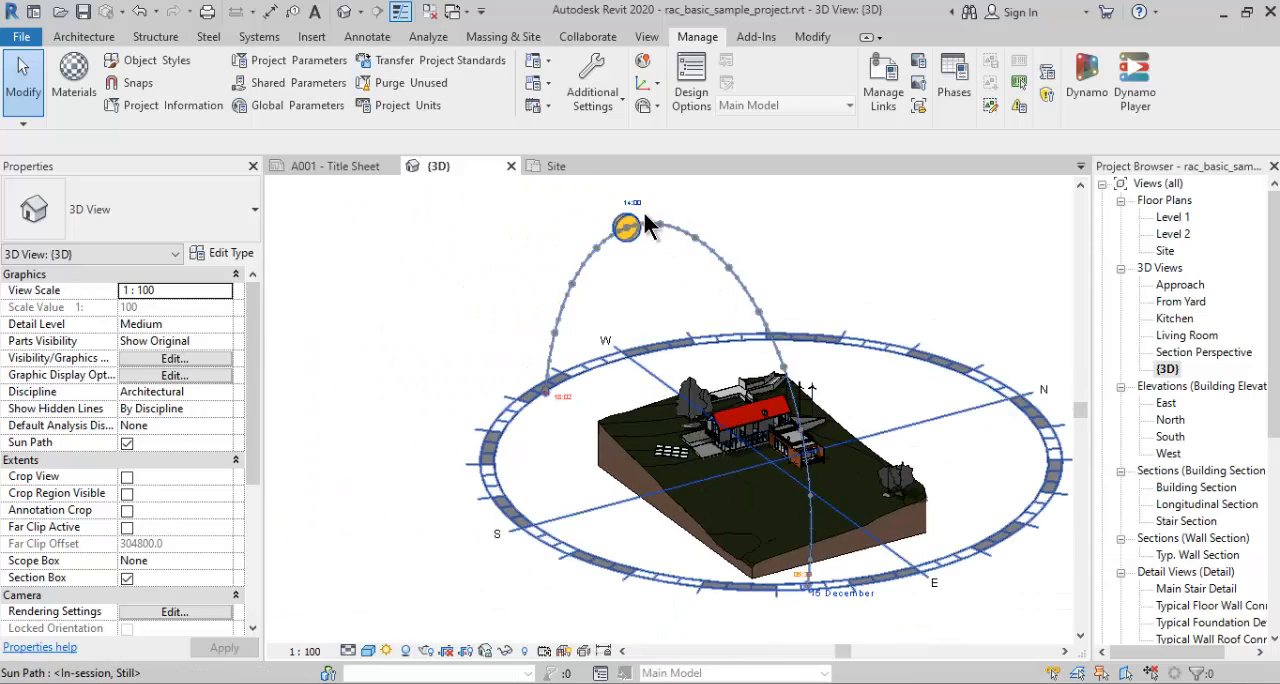
{"action": "scroll", "coordinate": [624, 186], "scroll_direction": "up", "scroll_amount": 4}
{"action": "left_click", "coordinate": [629, 232]}
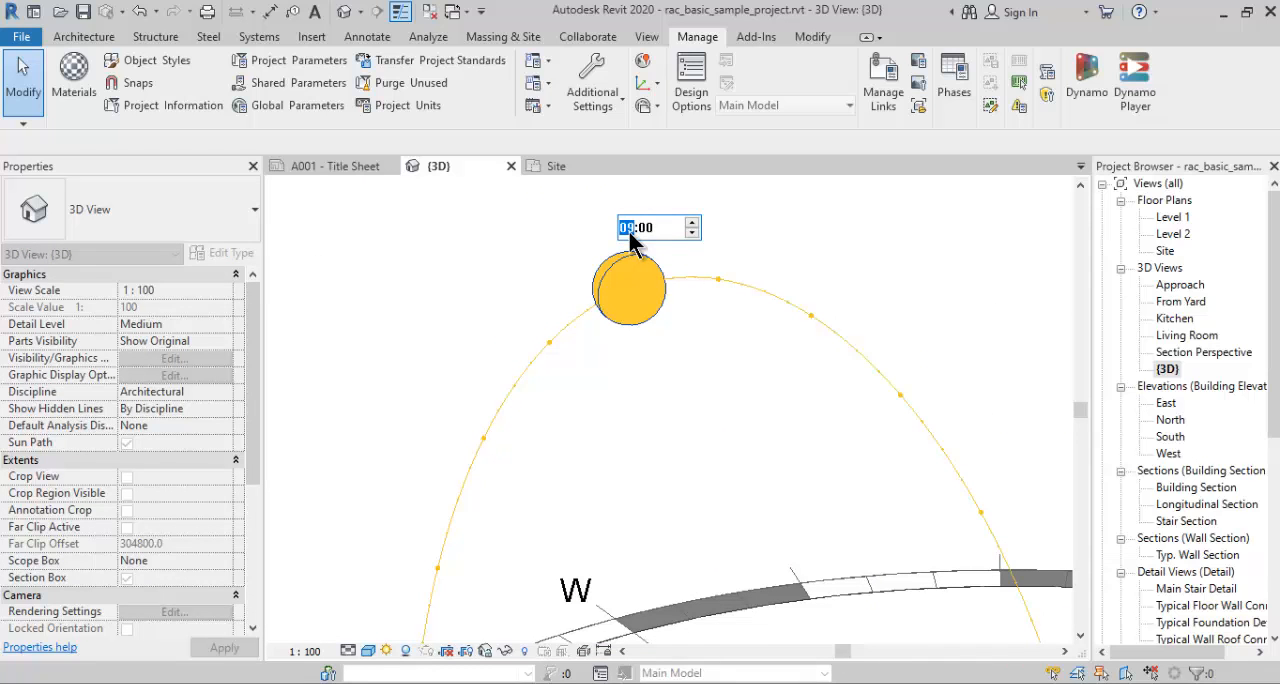
{"action": "key", "text": "Return"}
{"action": "scroll", "coordinate": [629, 249], "scroll_direction": "down", "scroll_amount": 5}
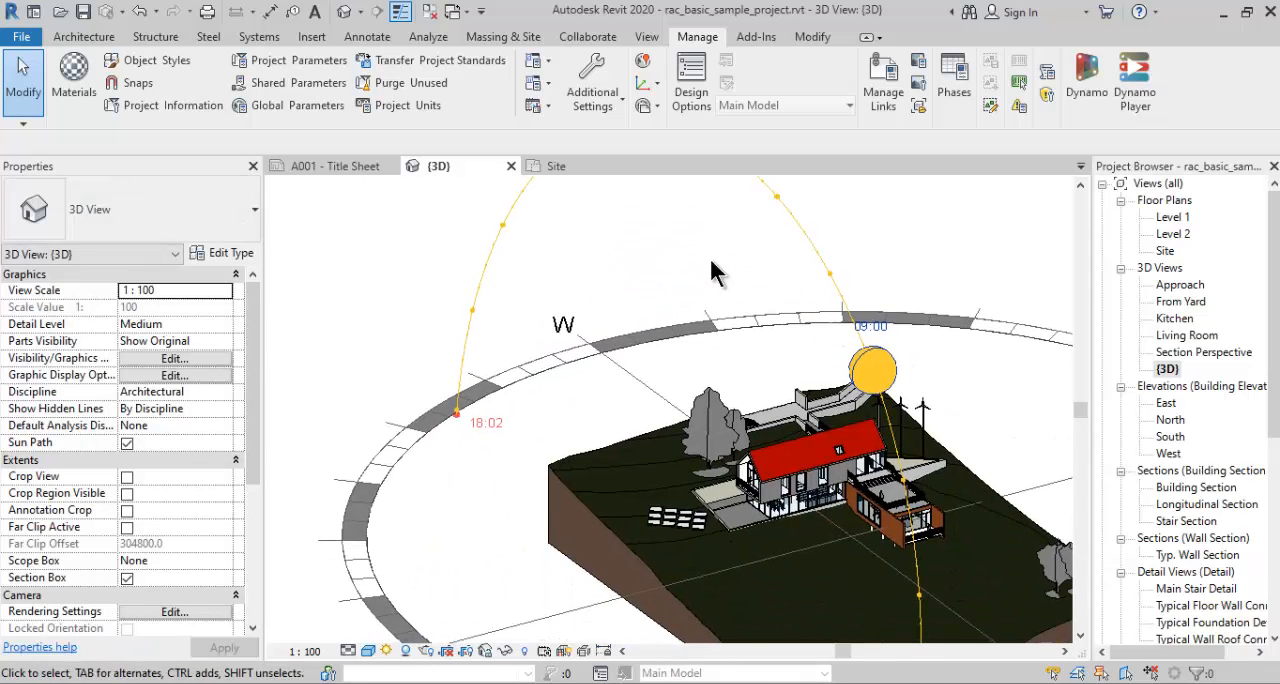
{"action": "middle_click_drag", "start_coordinate": [912, 398], "coordinate": [872, 500], "text": "shift"}
{"action": "scroll", "coordinate": [724, 480], "scroll_direction": "up", "scroll_amount": 5}
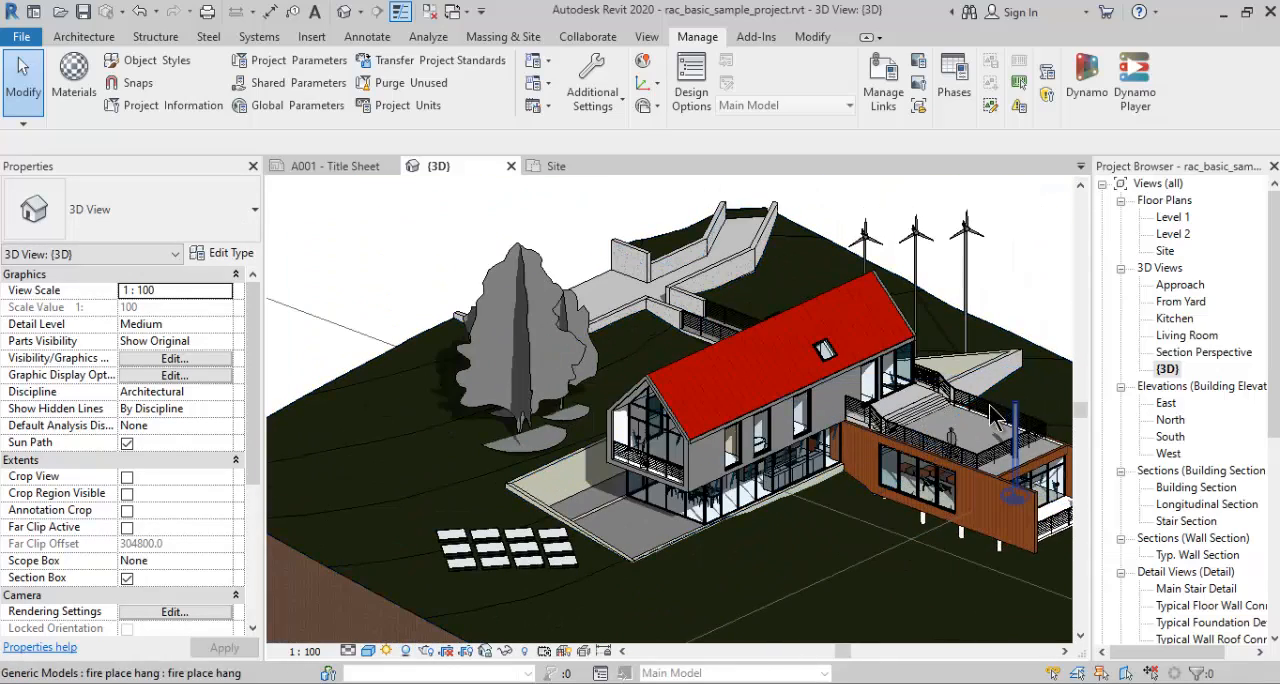
{"action": "middle_click_drag", "start_coordinate": [979, 440], "coordinate": [972, 448], "text": "shift"}
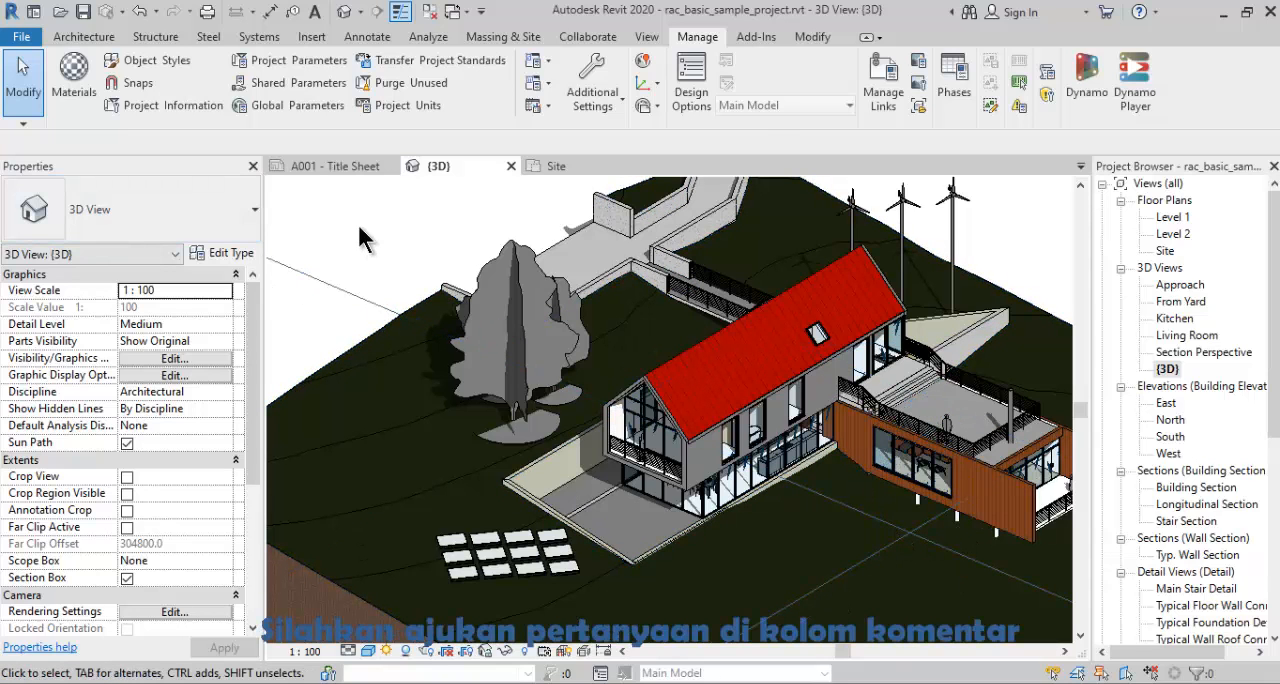
- Rename the {3D} view to "Analisa Pergerakan Matahari"
{"action": "scroll", "coordinate": [357, 222], "scroll_direction": "down", "scroll_amount": 5}
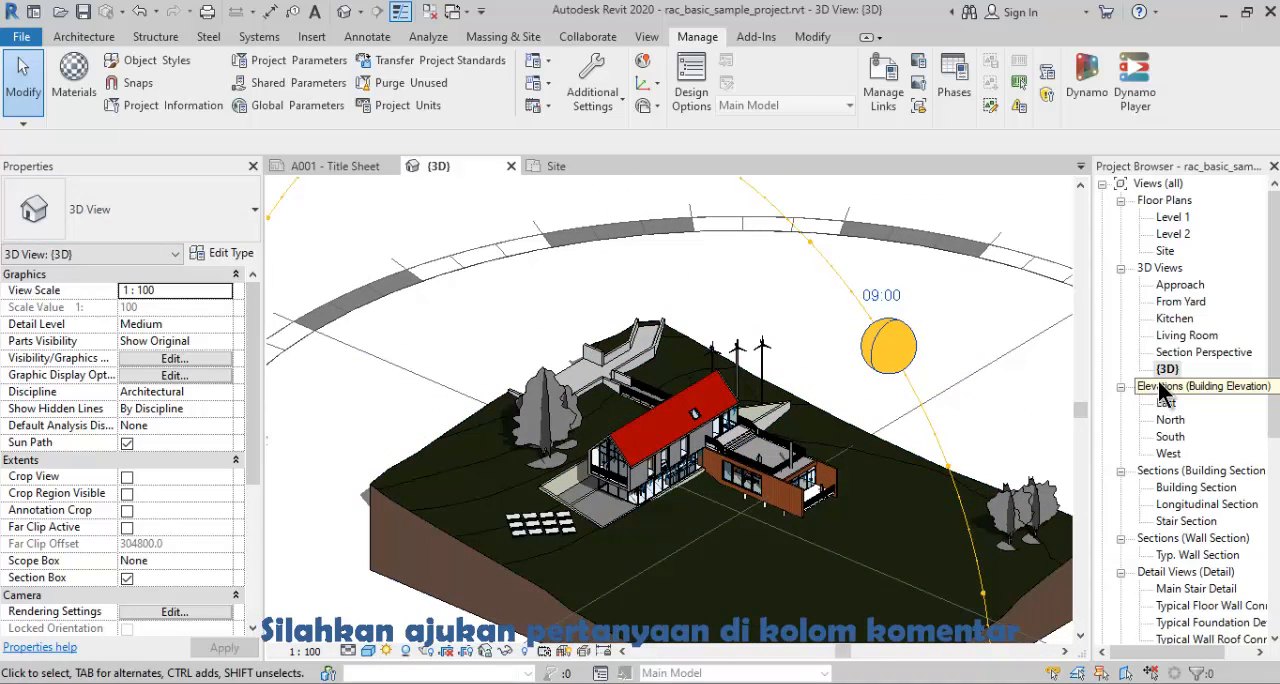
{"action": "right_click", "coordinate": [1166, 369]}
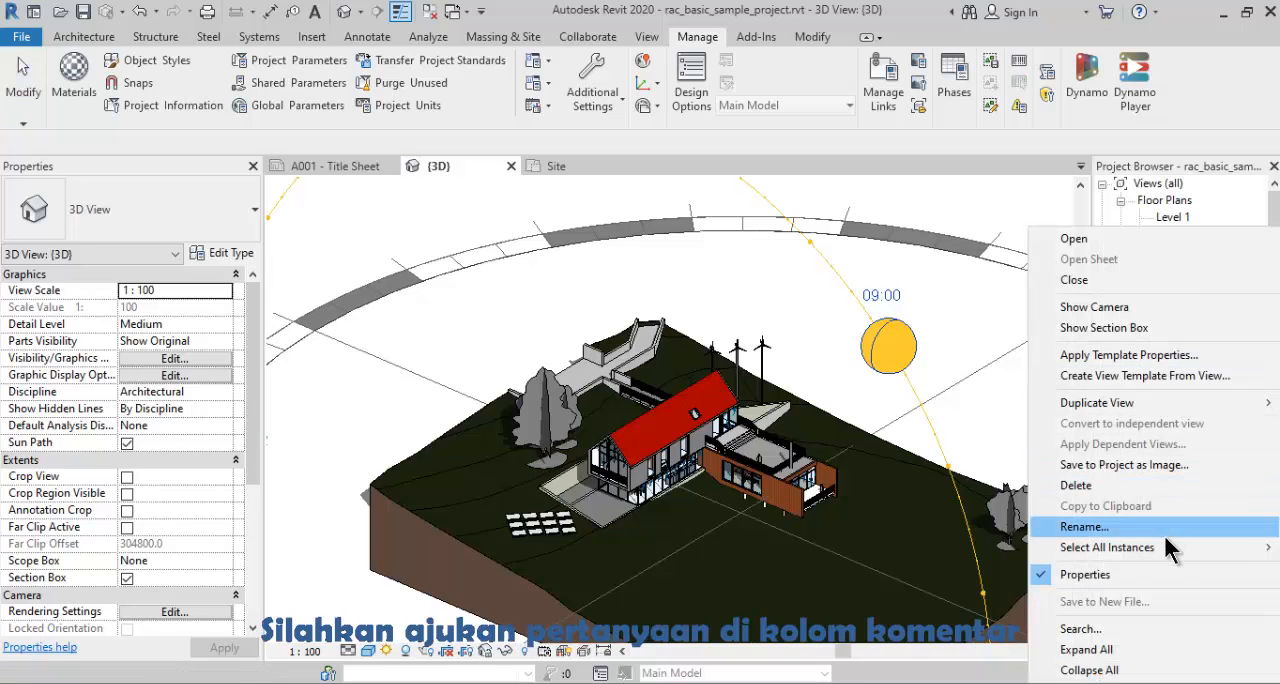
{"action": "left_click", "coordinate": [1165, 532]}
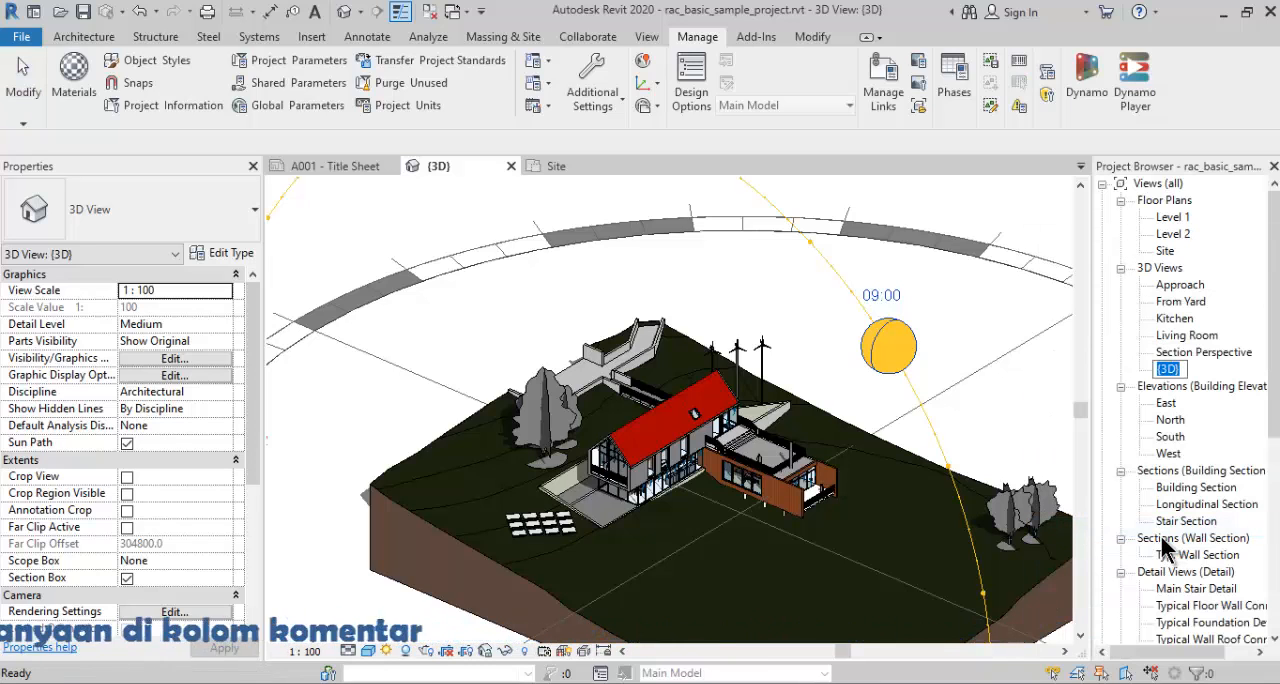
{"action": "type", "text": "S"}
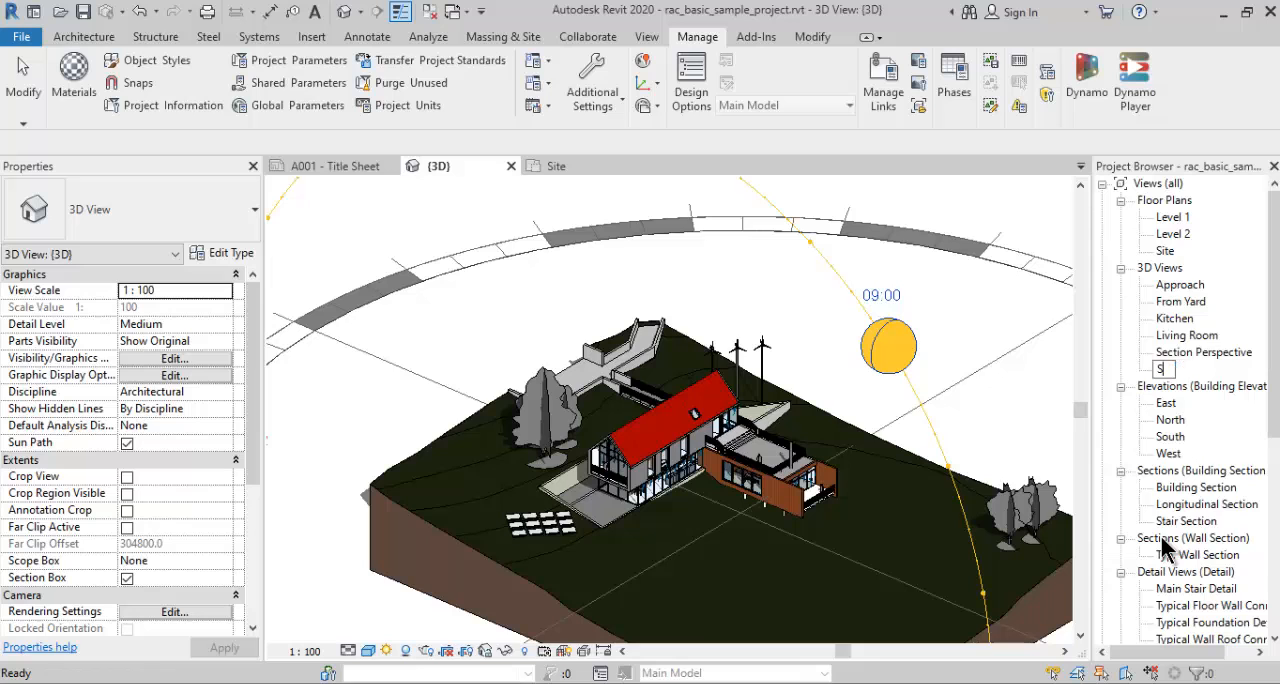
{"action": "type", "text": "lisa Pergerakan Matahari"}
{"action": "key", "text": "Return"}
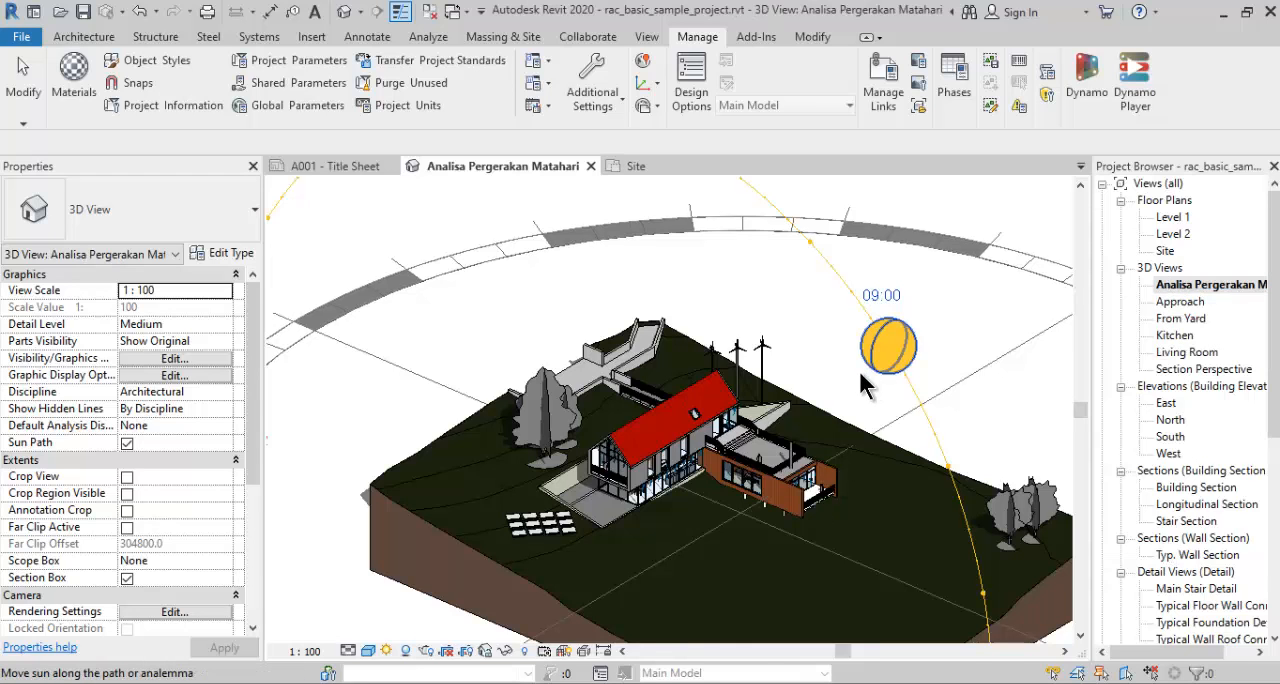
- Open the sun settings of the Analisa Pergerakan Matahari view and switch the solar study to Multi-Day
{"action": "scroll", "coordinate": [623, 413], "scroll_direction": "down", "scroll_amount": 3}
{"action": "scroll", "coordinate": [623, 413], "scroll_direction": "down", "scroll_amount": 2}
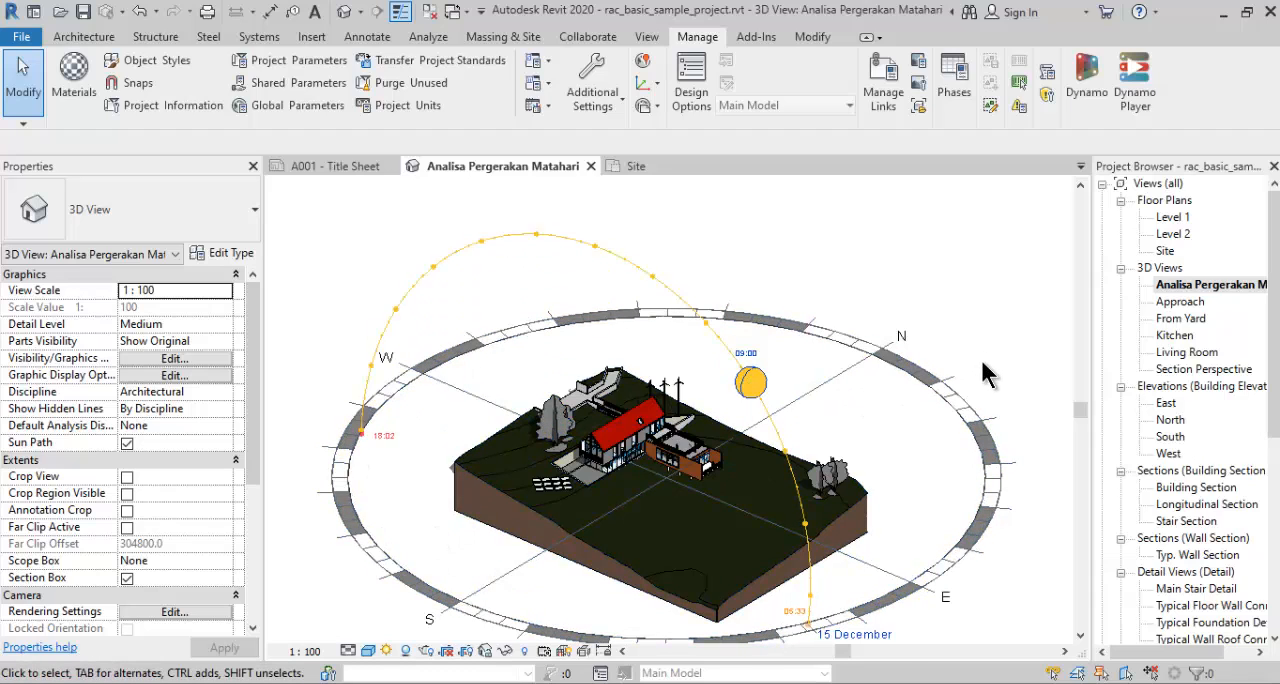
{"action": "scroll", "coordinate": [990, 365], "scroll_direction": "up", "scroll_amount": 2}
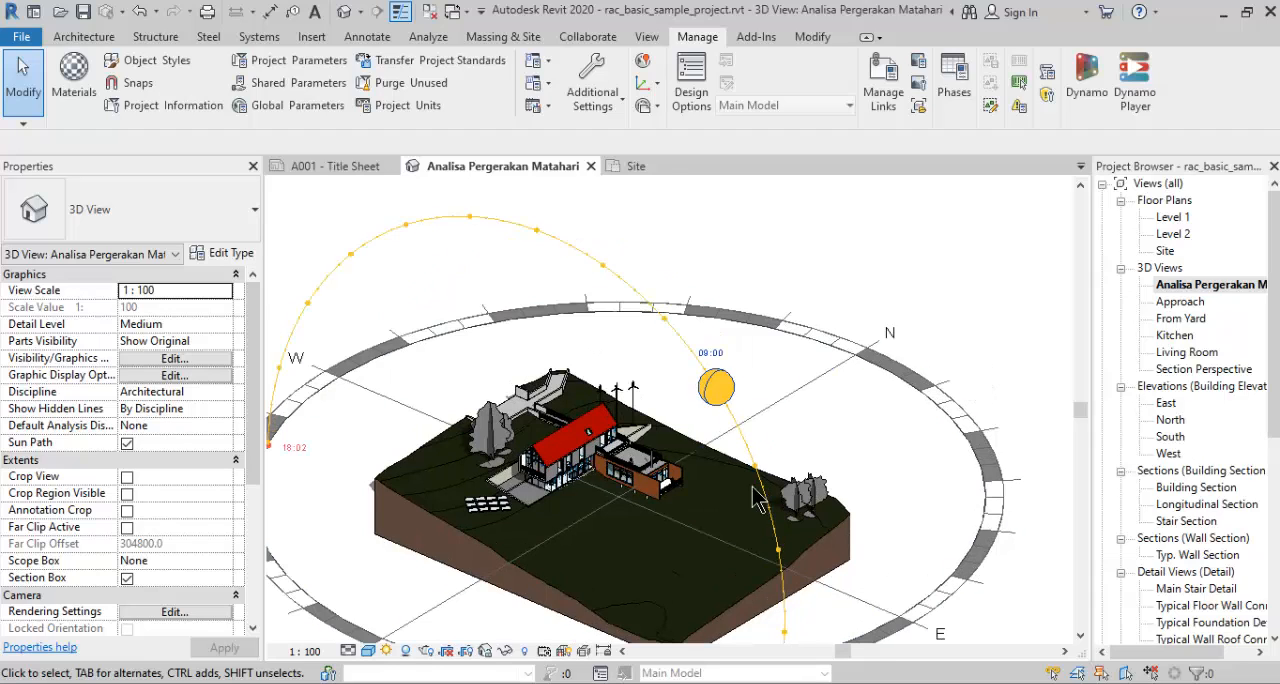
{"action": "left_click", "coordinate": [388, 653]}
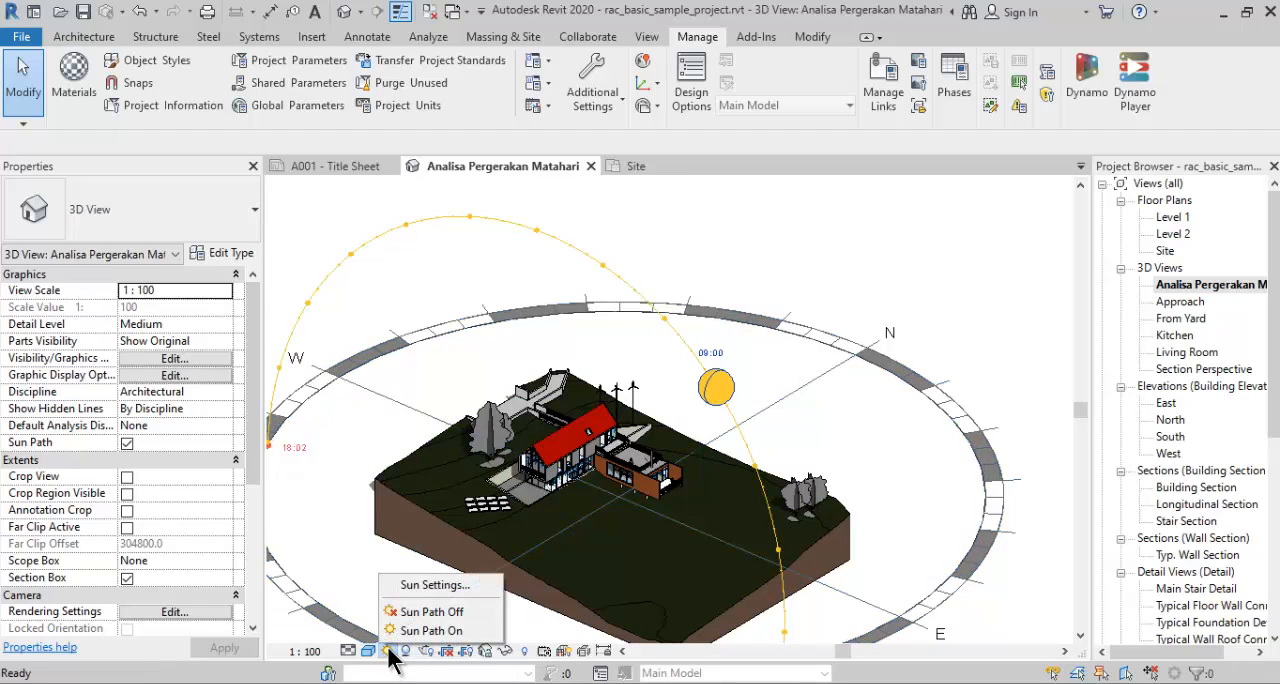
{"action": "left_click", "coordinate": [410, 586]}
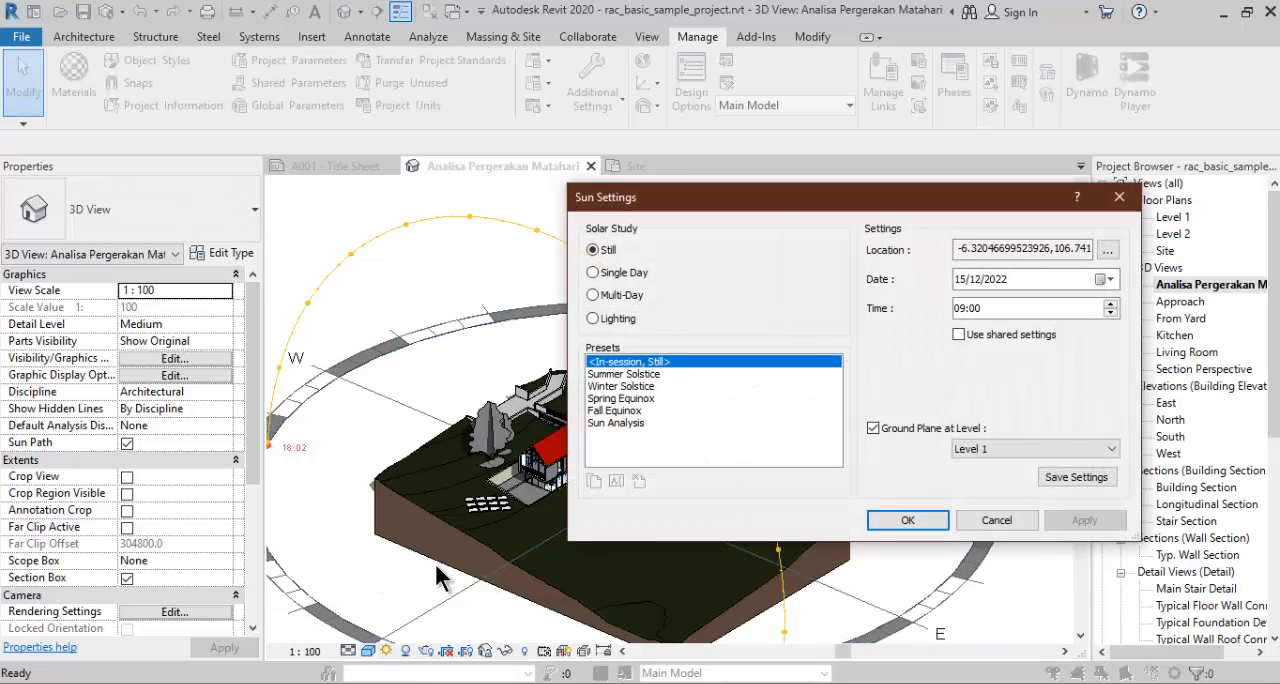
{"action": "left_click", "coordinate": [622, 276]}
{"action": "left_click", "coordinate": [627, 297]}
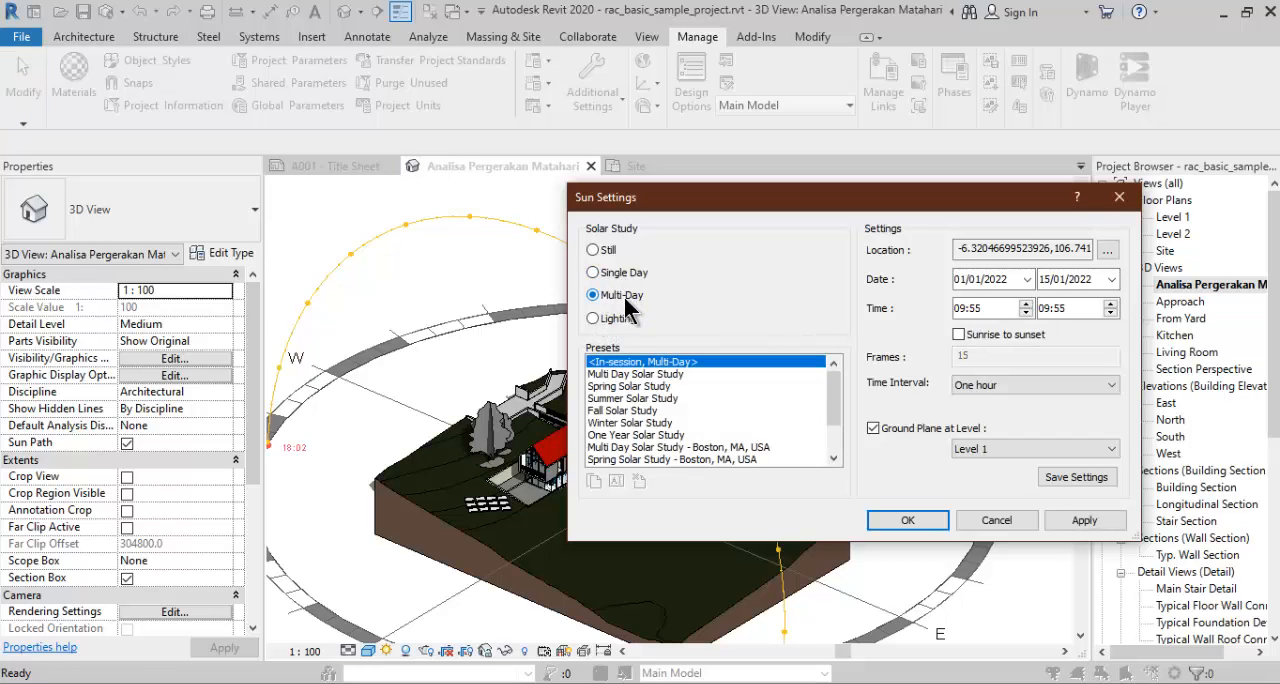
{"action": "left_click", "coordinate": [630, 278]}
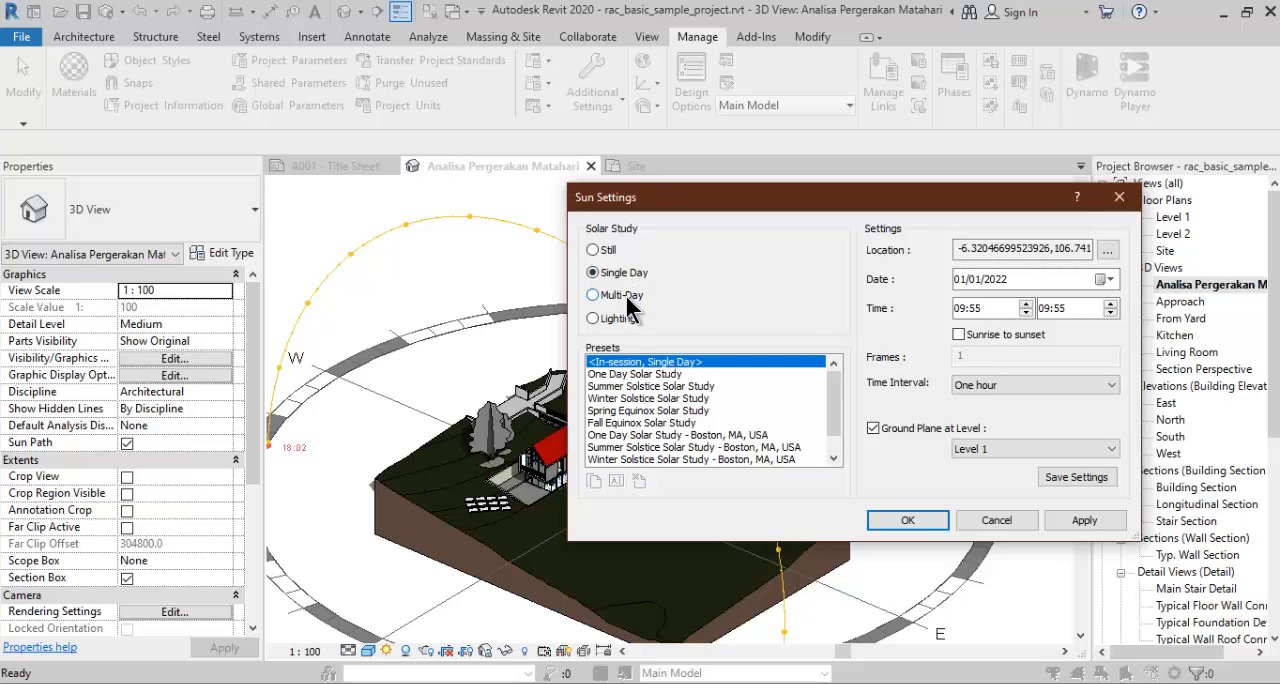
{"action": "left_click", "coordinate": [627, 298]}
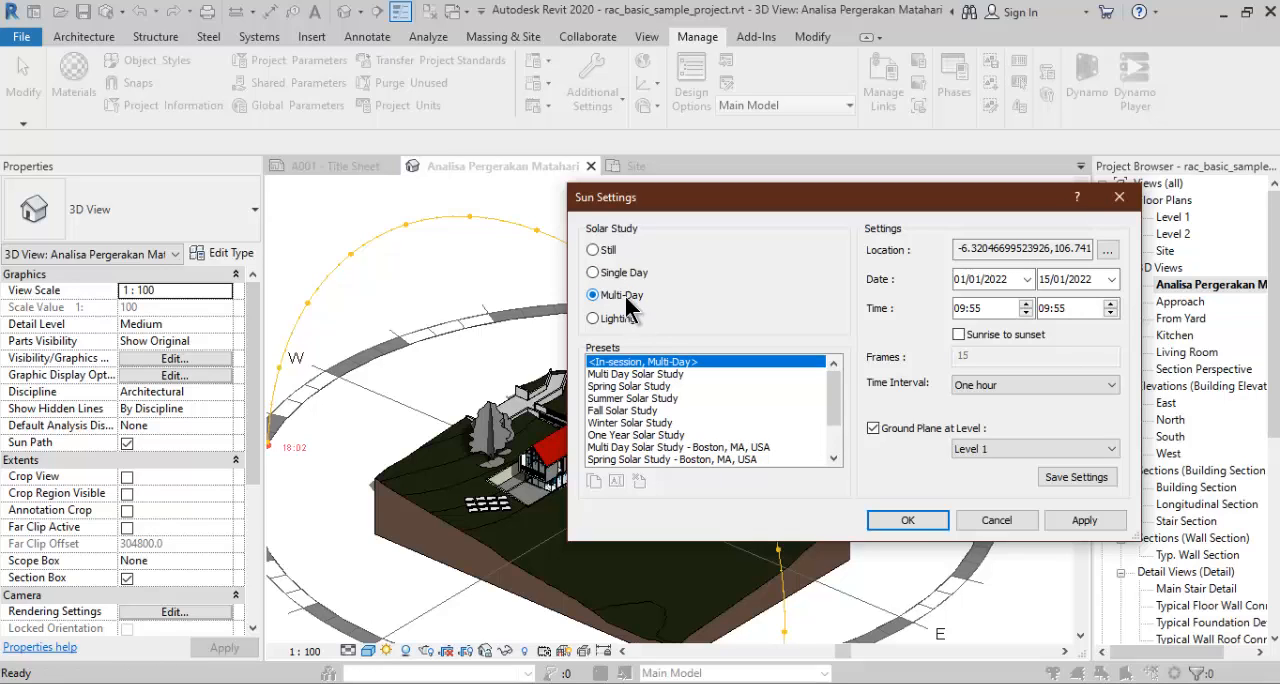
- Set the Multi-Day study's end date to 30/01/2022 and its end time to 17:55
{"action": "left_click", "coordinate": [1046, 283]}
{"action": "type", "text": "17"}
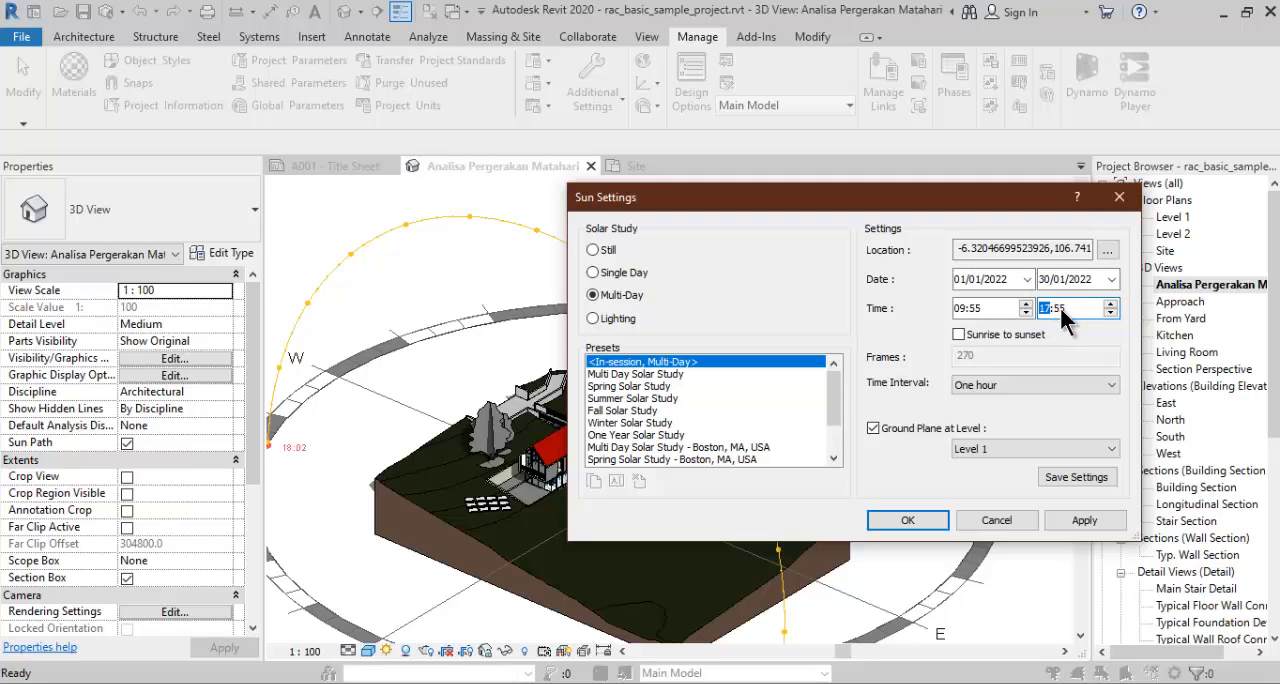
- Run the Multi-Day study from sunrise to sunset on 01/01/2022 only, with a time interval of One hour
{"action": "left_click", "coordinate": [959, 334]}
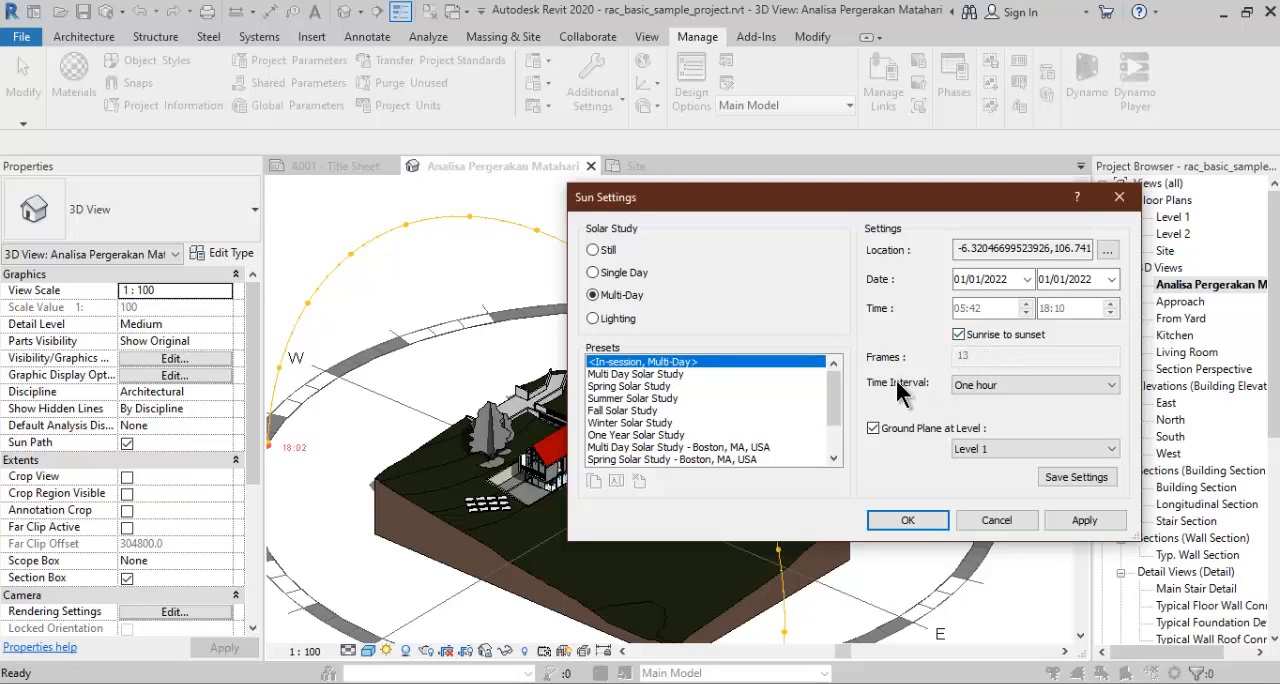
{"action": "left_click", "coordinate": [1005, 389]}
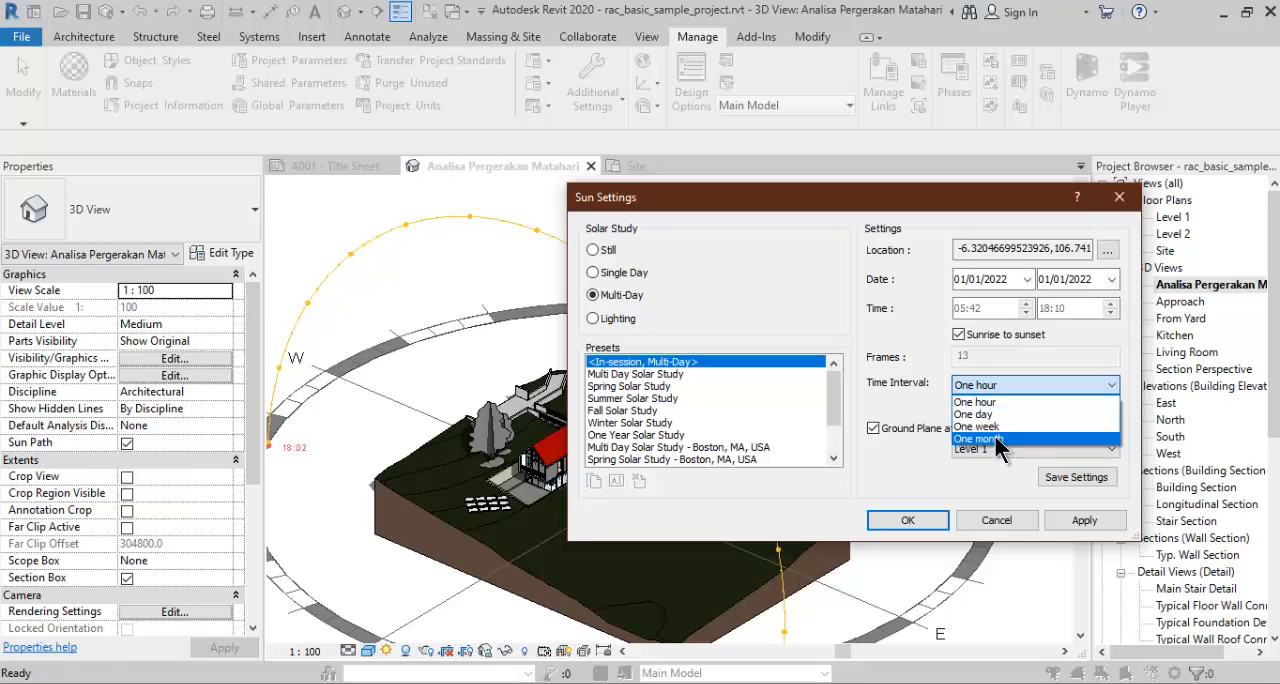
{"action": "left_click", "coordinate": [994, 401]}
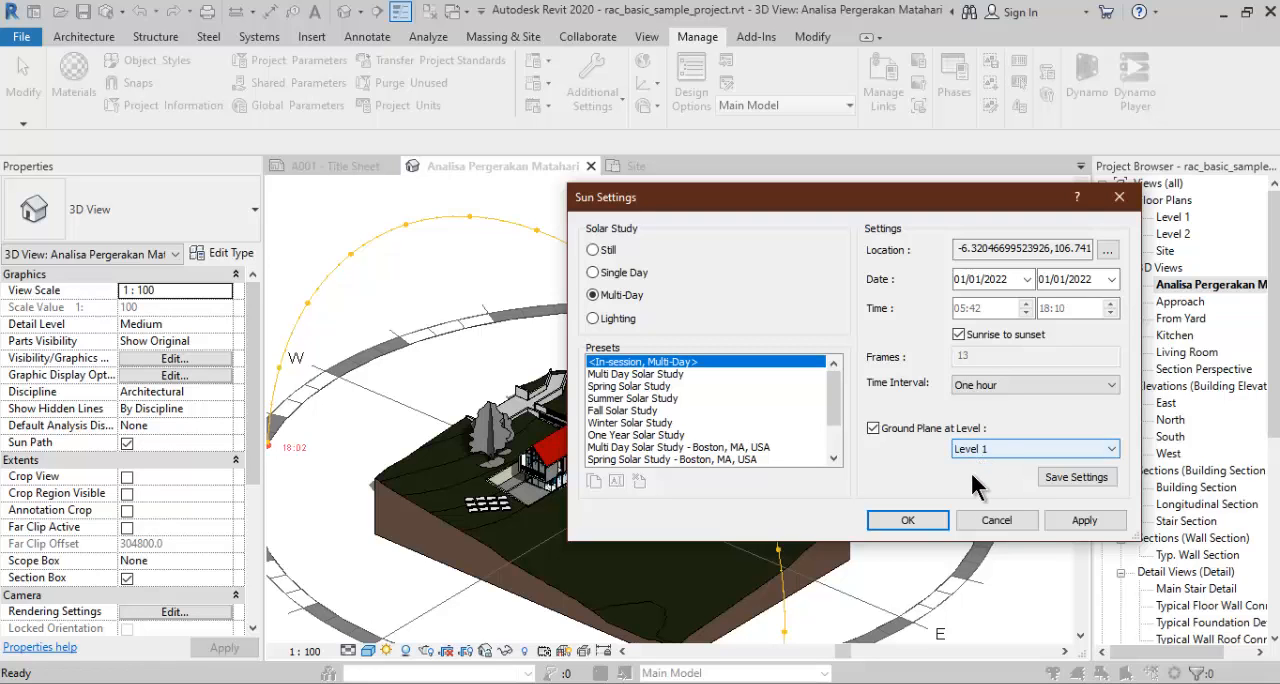
{"action": "left_click", "coordinate": [882, 517]}
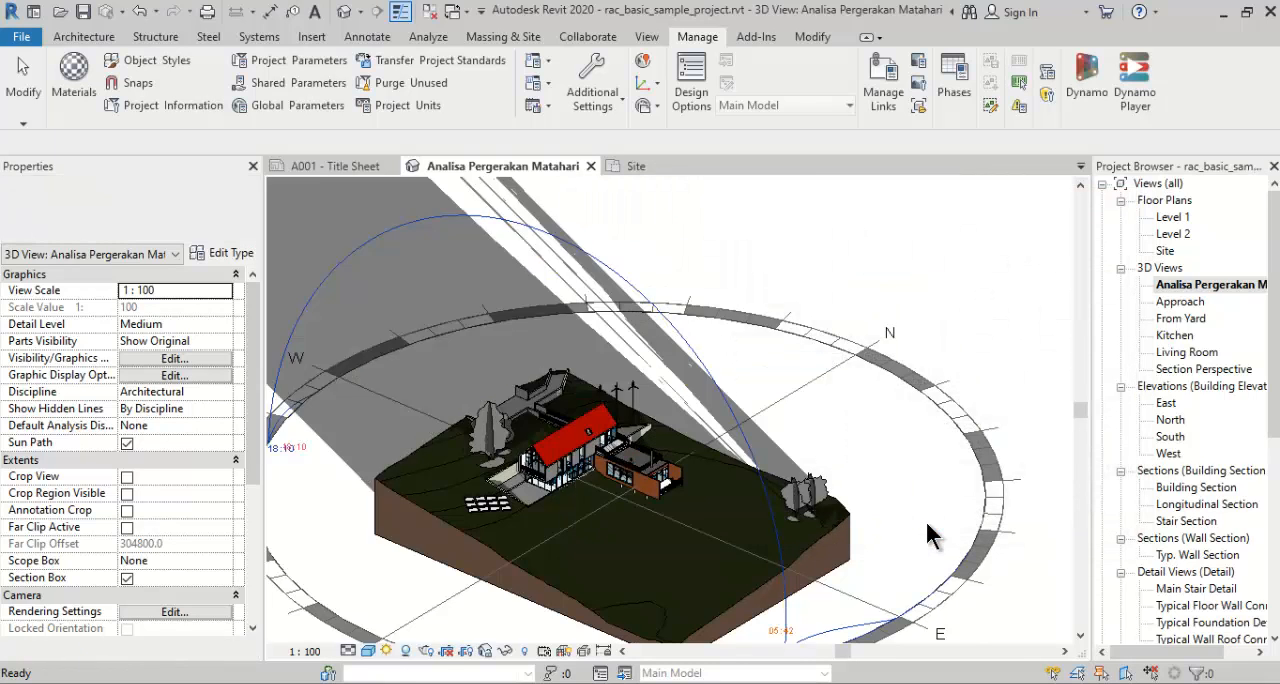
- Preview the solar study, play its animation and examine the sun's position on the sun path
{"action": "left_click", "coordinate": [386, 651]}
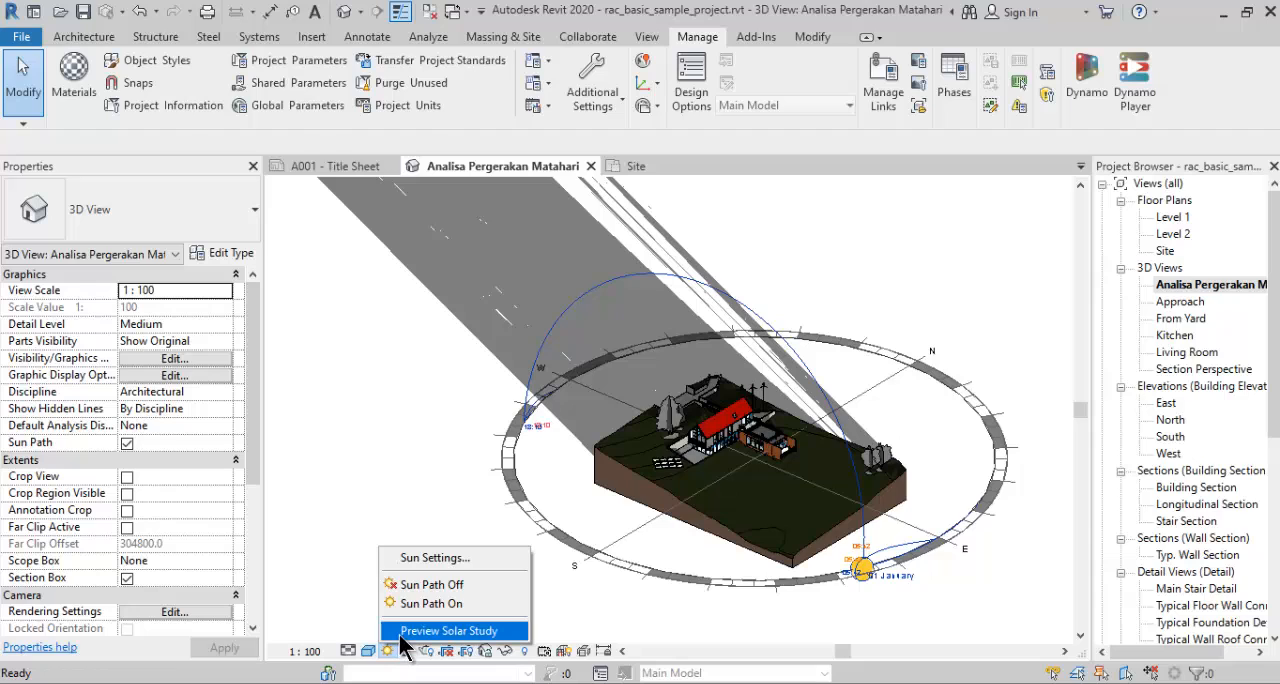
{"action": "left_click", "coordinate": [401, 636]}
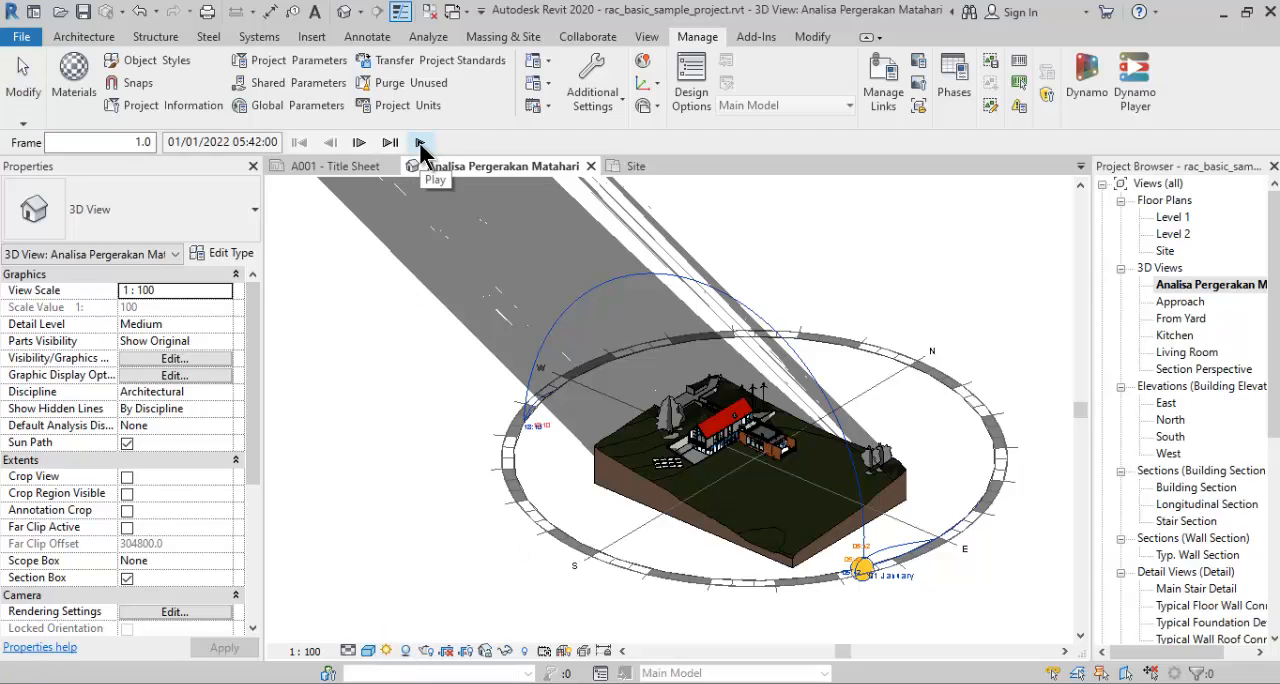
{"action": "left_click", "coordinate": [420, 143]}
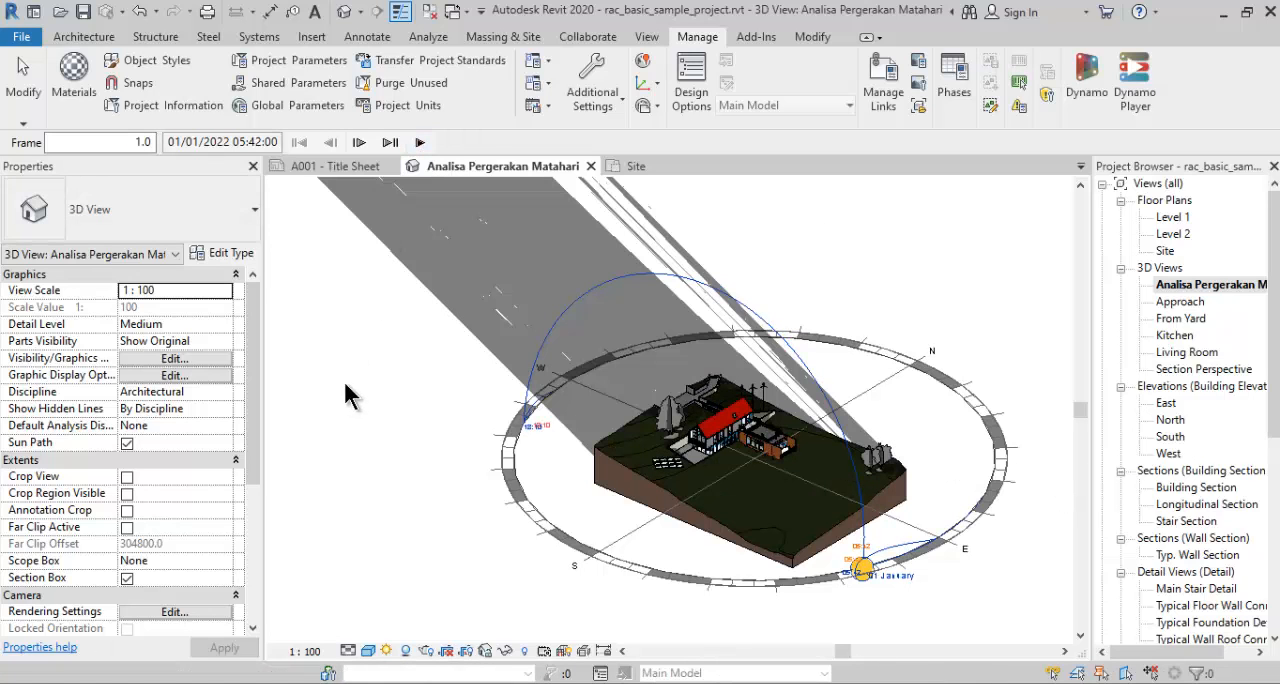
{"action": "scroll", "coordinate": [590, 482], "scroll_direction": "down", "scroll_amount": 4}
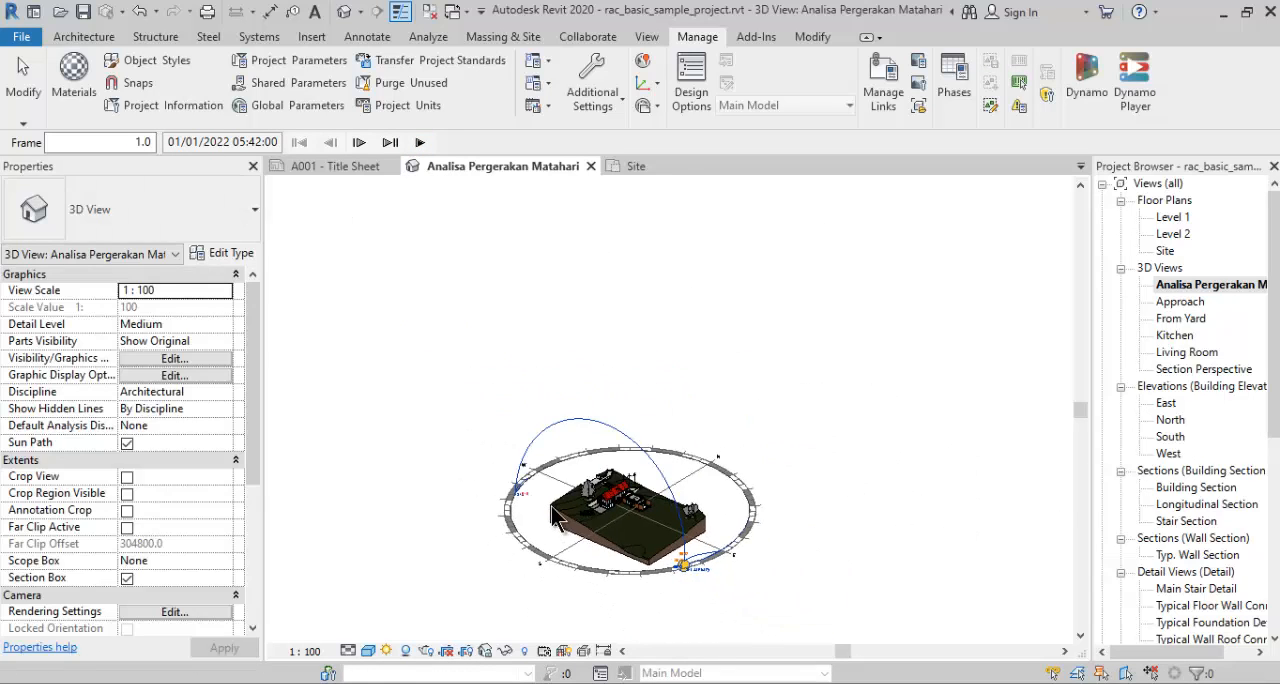
{"action": "scroll", "coordinate": [669, 570], "scroll_direction": "up", "scroll_amount": 6}
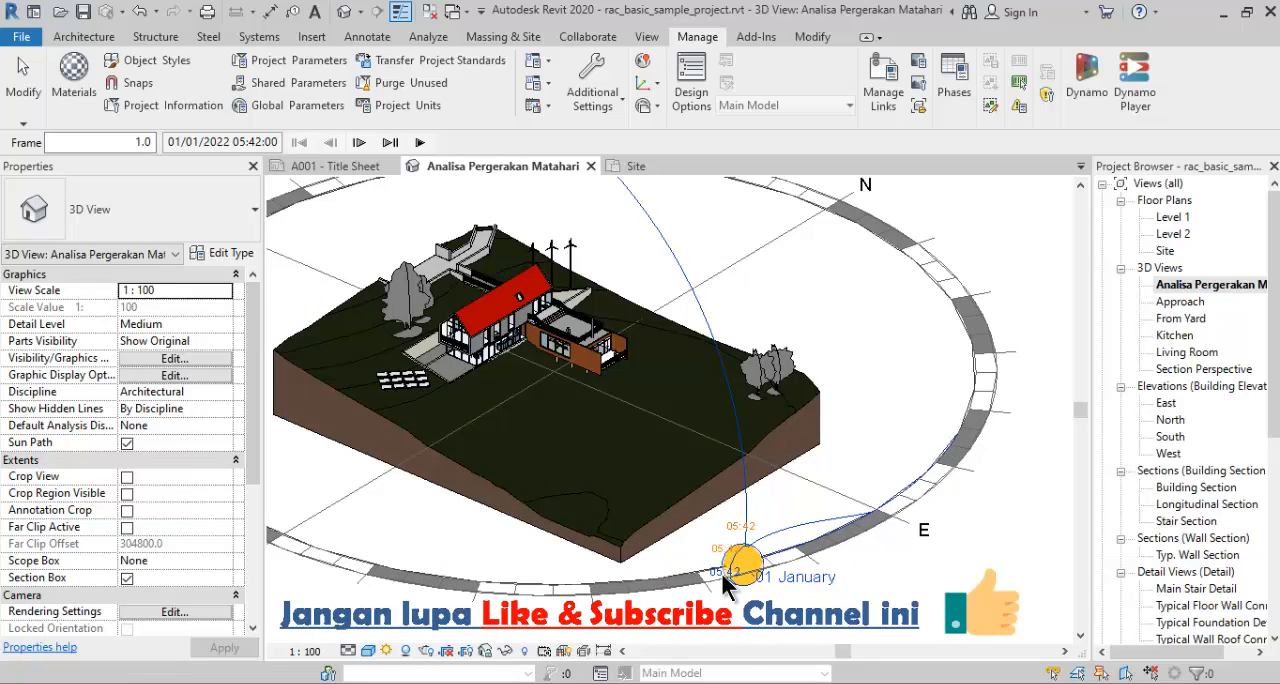
{"action": "middle_click_drag", "start_coordinate": [722, 570], "coordinate": [766, 569]}
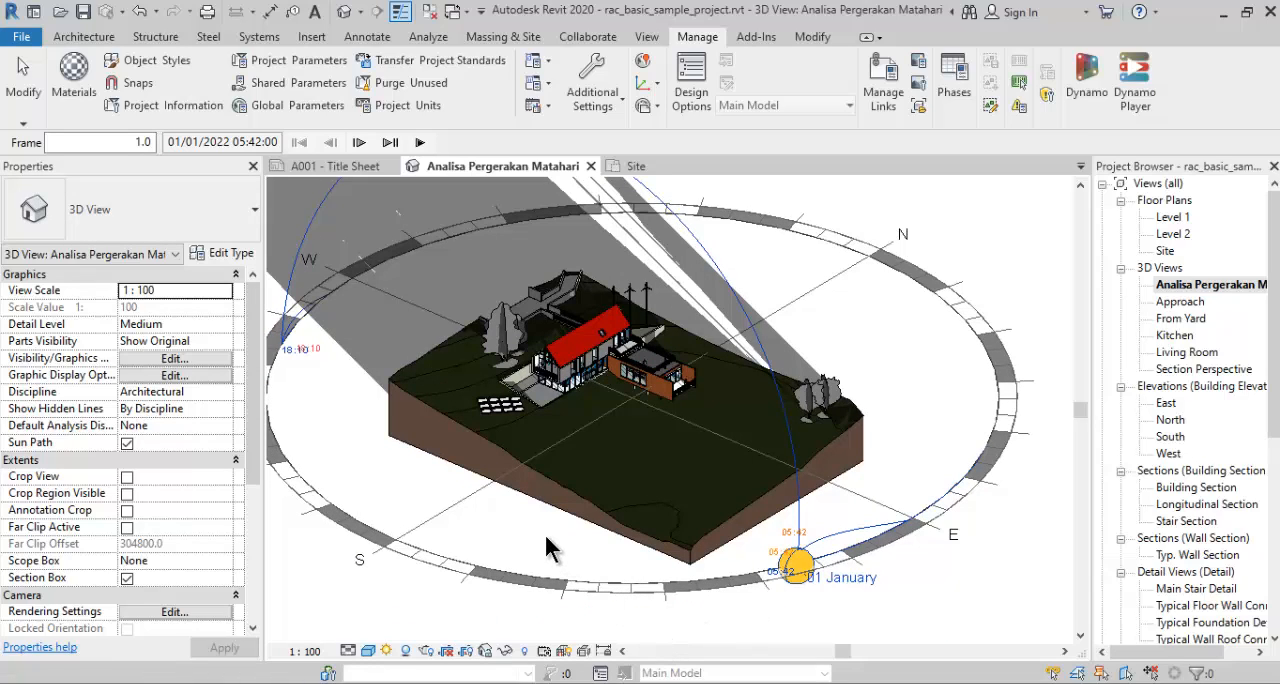
- Set the Multi-Day study's end date to 30/01/2022 in the sun settings
{"action": "left_click", "coordinate": [219, 142]}
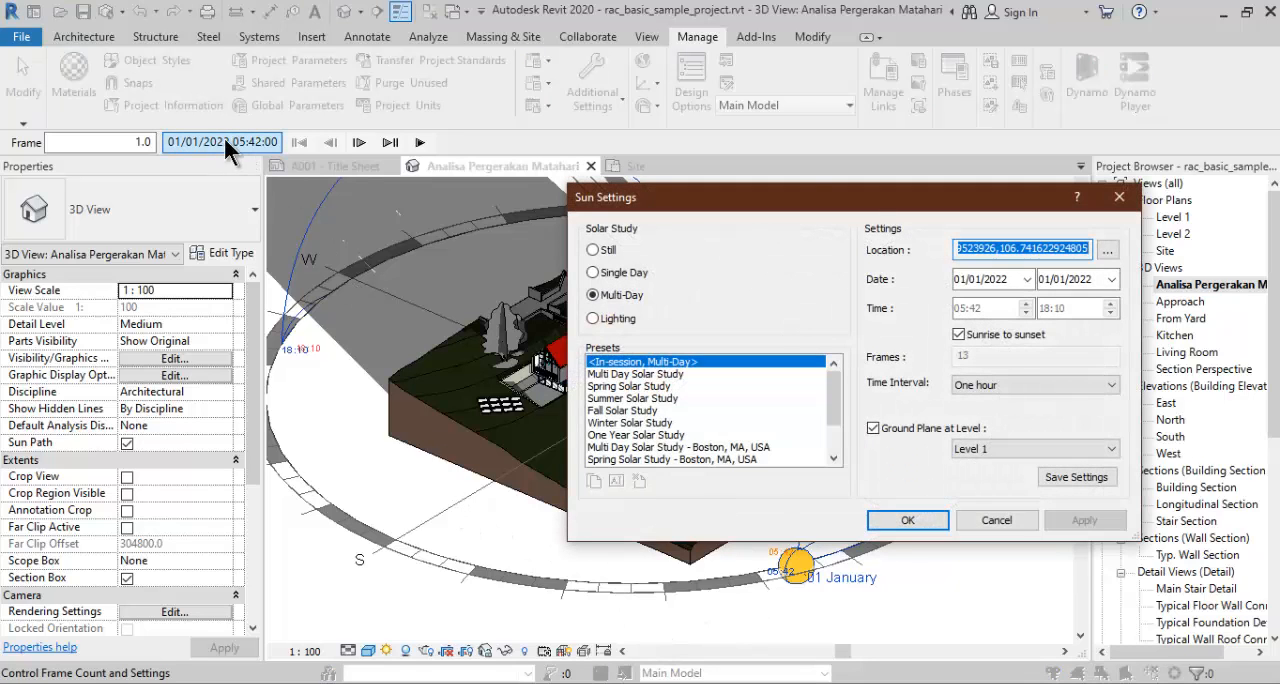
{"action": "left_click", "coordinate": [1046, 280]}
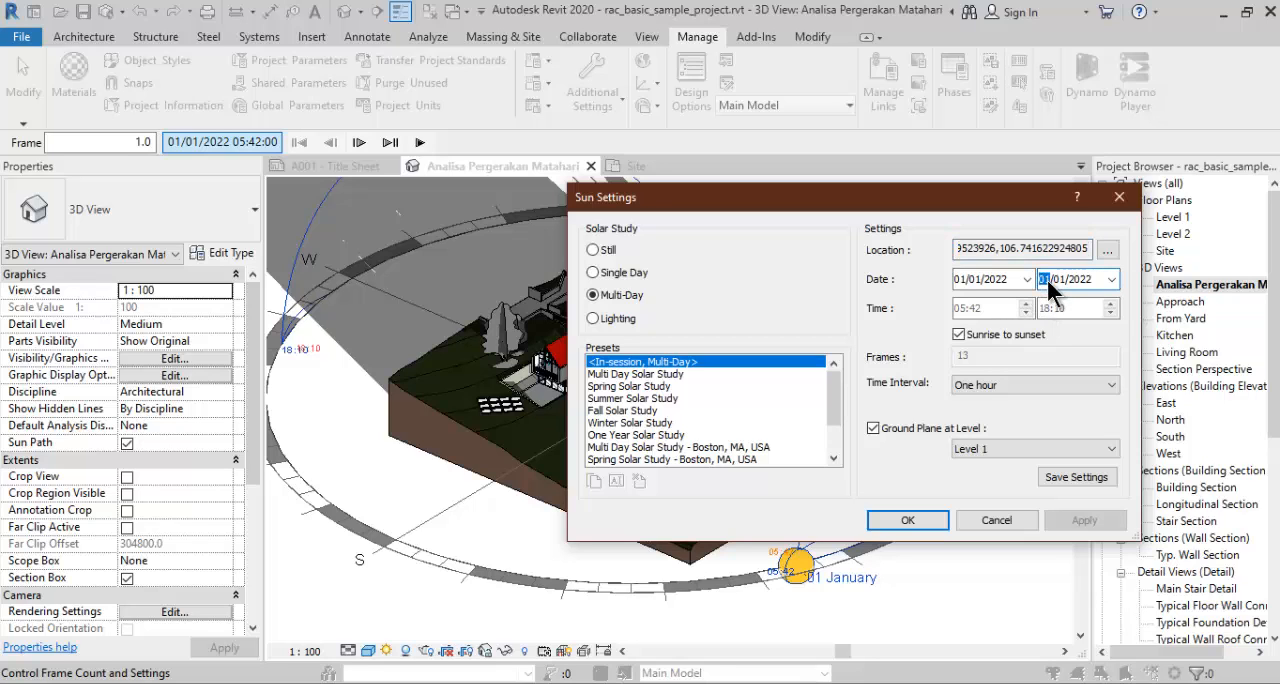
{"action": "type", "text": "30"}
{"action": "key", "text": "Return"}
- Play the January solar study animation and stop it partway through
{"action": "left_click", "coordinate": [420, 142]}
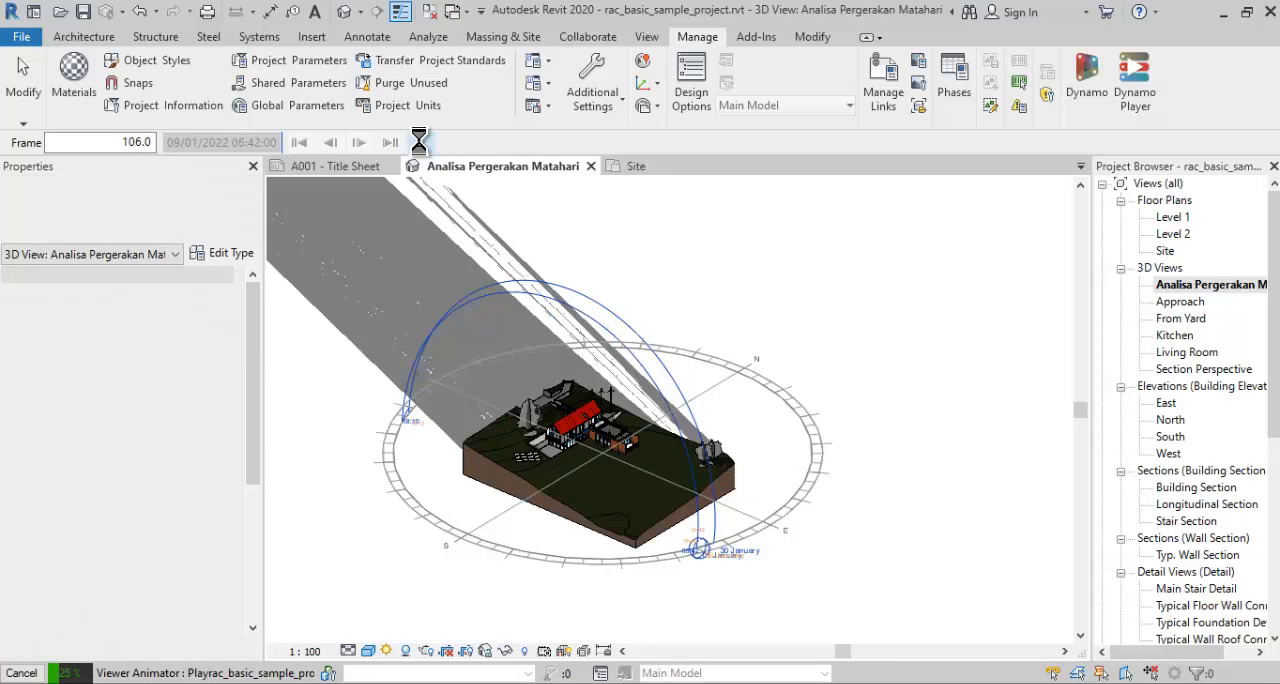
{"action": "left_click", "coordinate": [31, 673]}
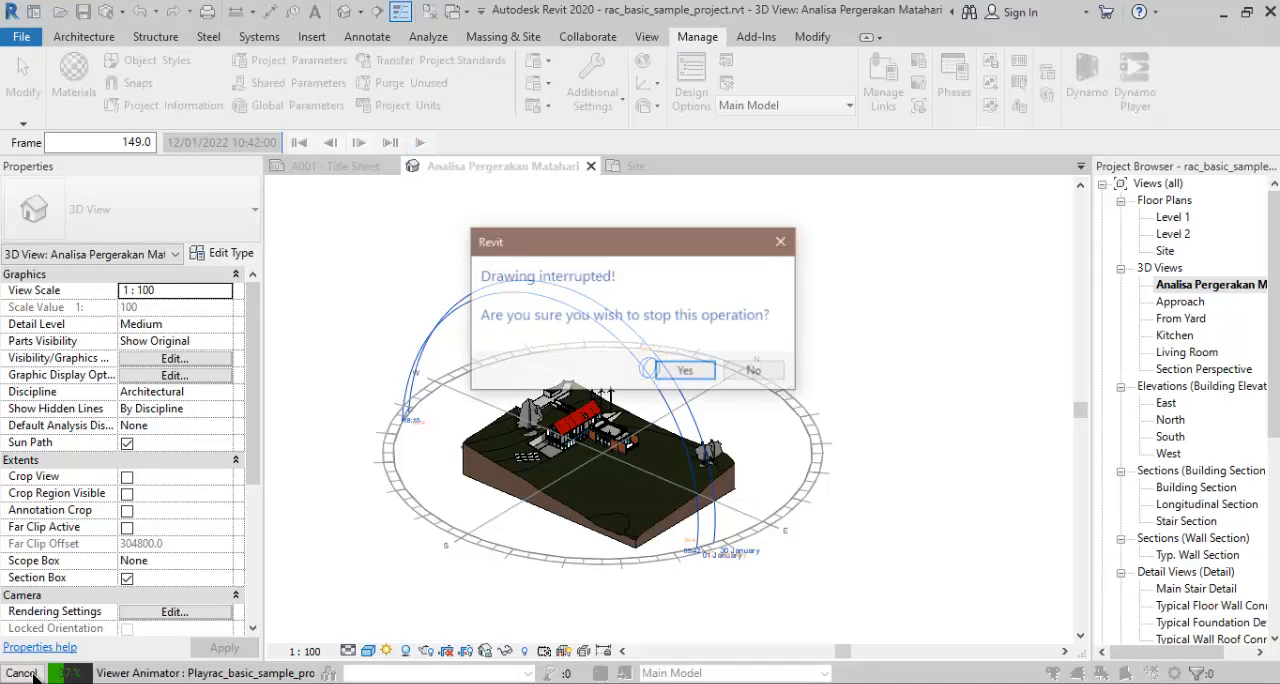
{"action": "left_click", "coordinate": [687, 372]}
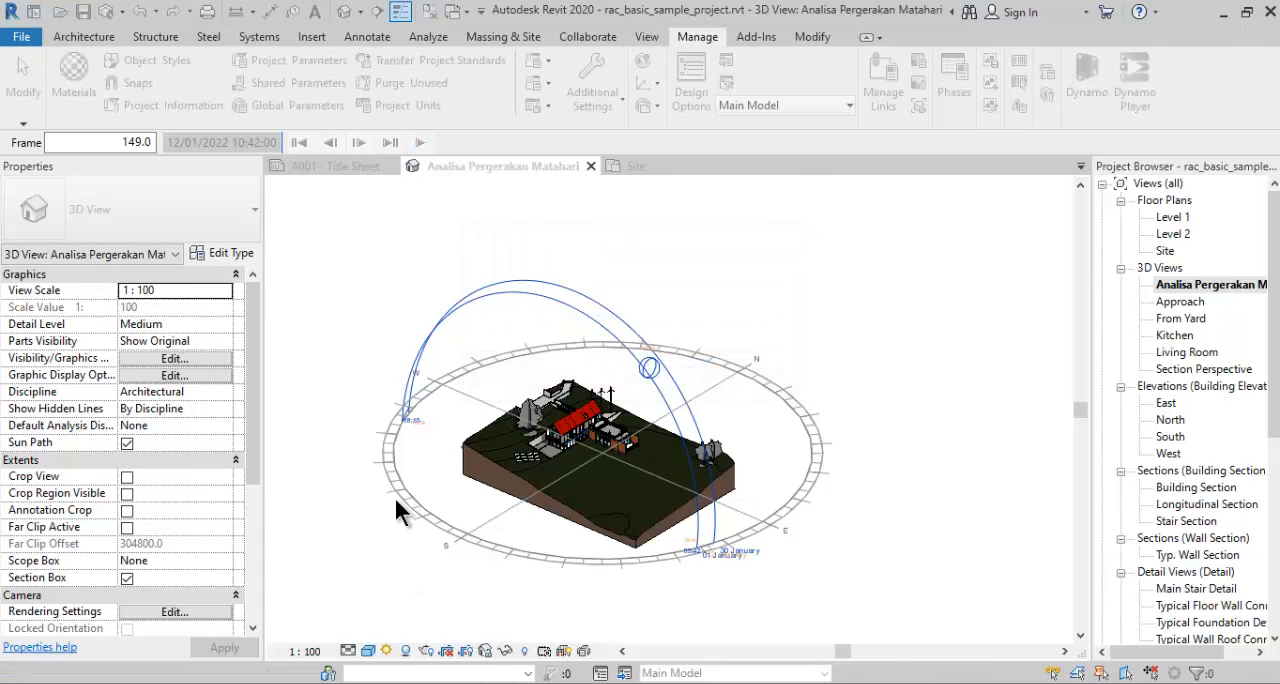
- Set the solar study's time interval to One day and its end date to 30/06/2022
{"action": "left_click", "coordinate": [387, 651]}
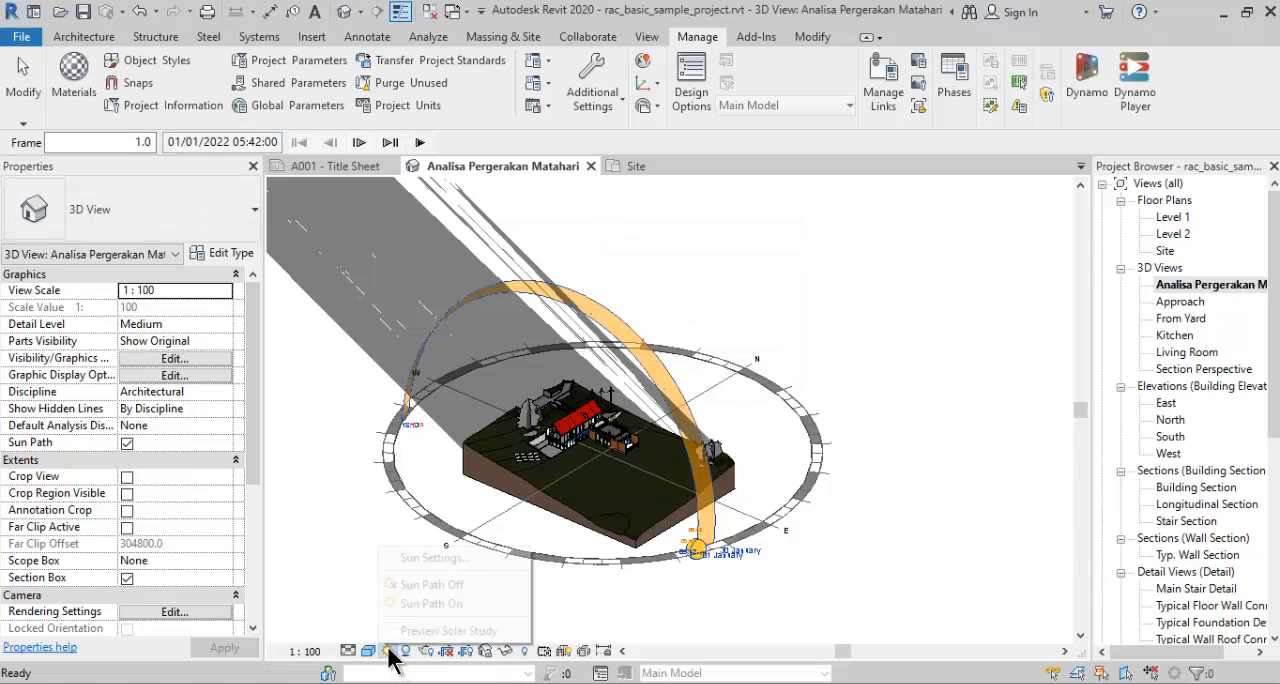
{"action": "left_click", "coordinate": [418, 562]}
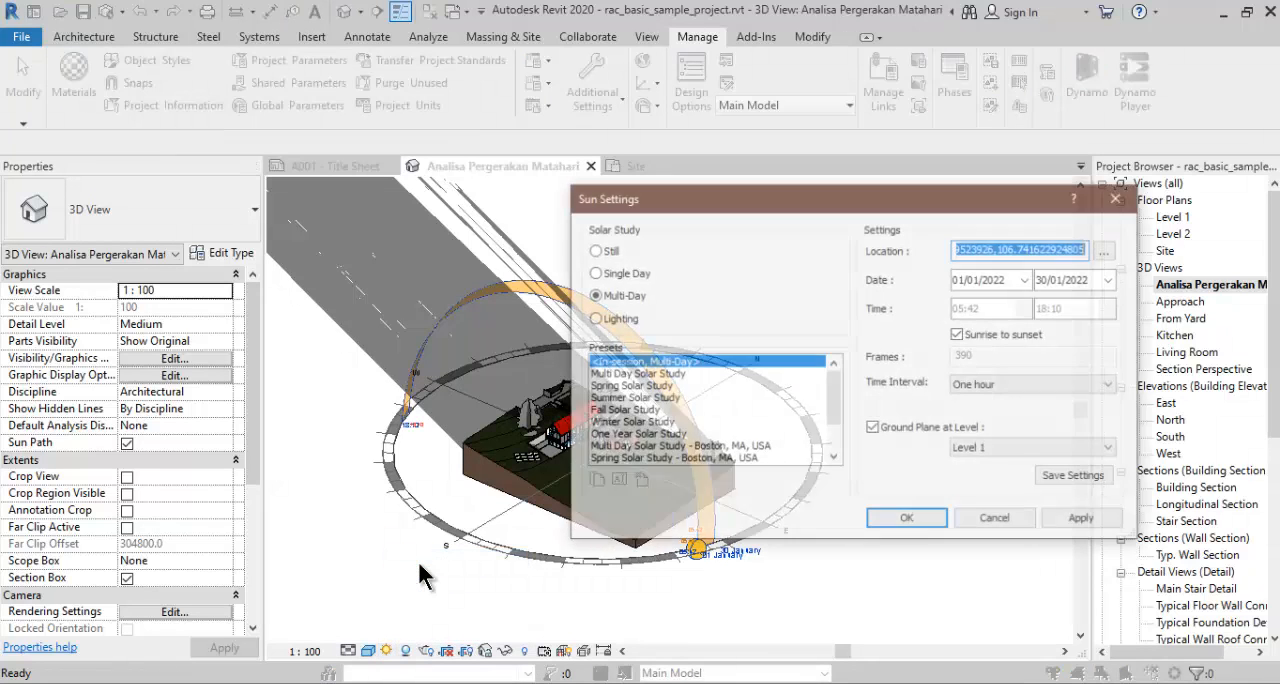
{"action": "left_click", "coordinate": [988, 390]}
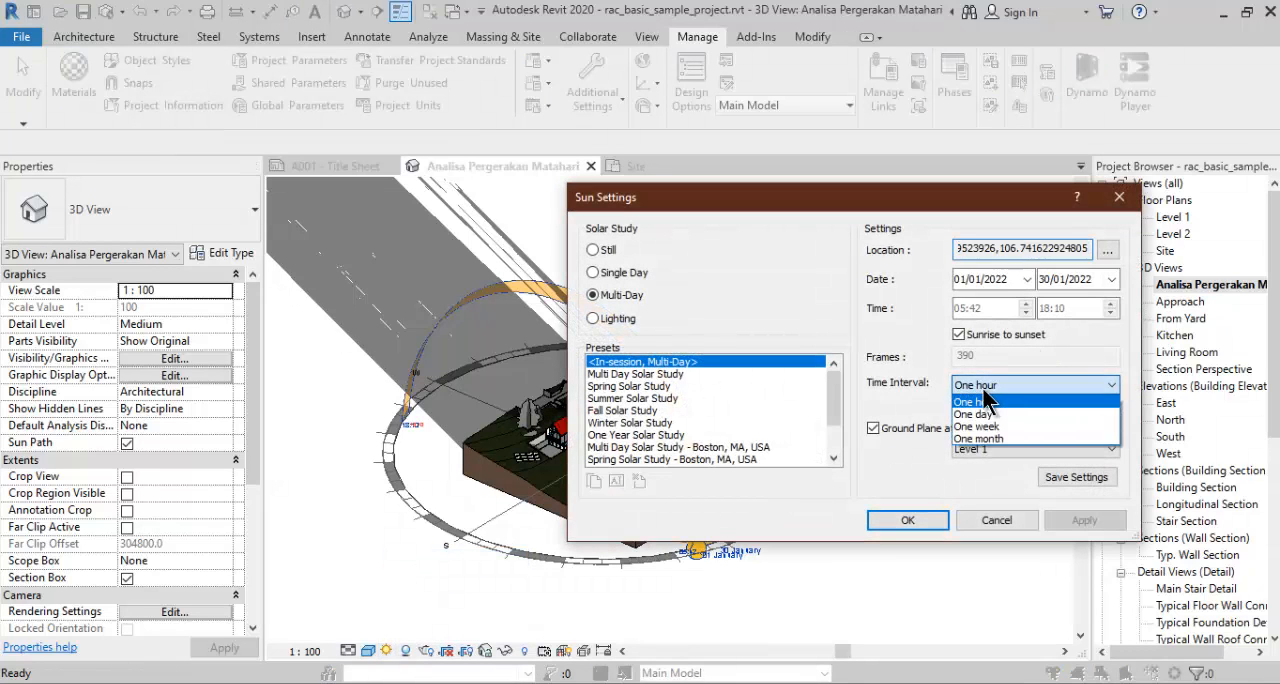
{"action": "left_click", "coordinate": [980, 411]}
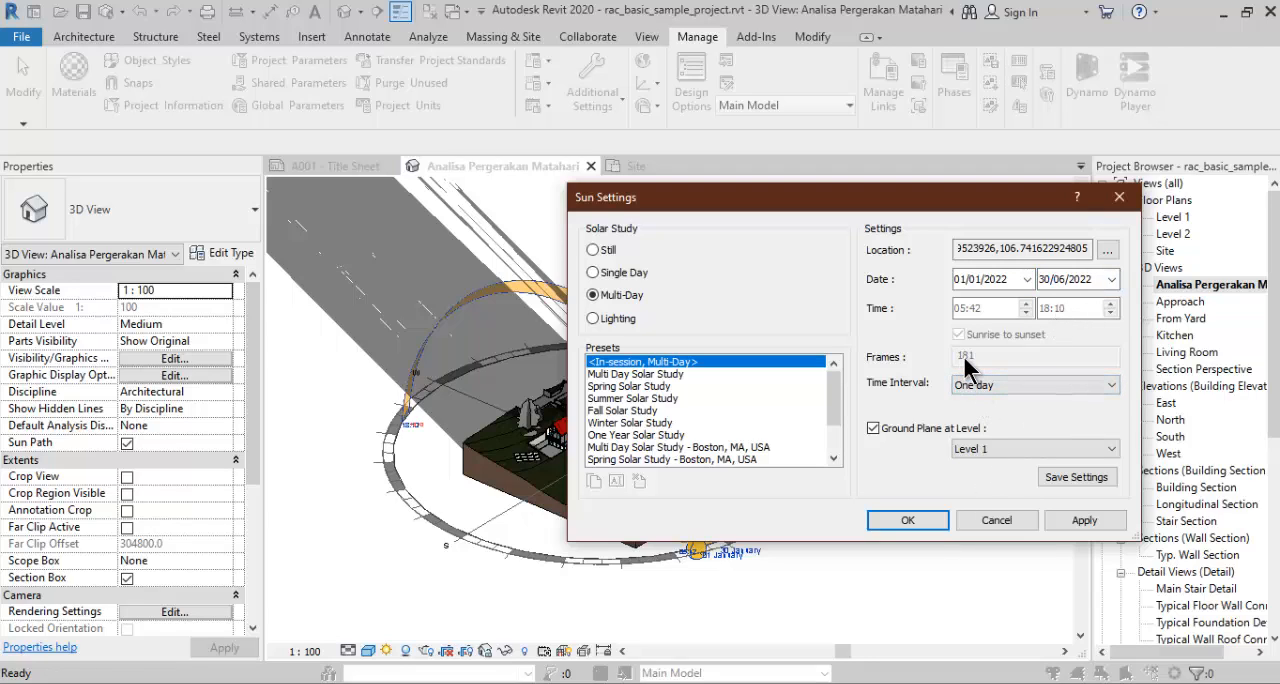
{"action": "left_click", "coordinate": [907, 520]}
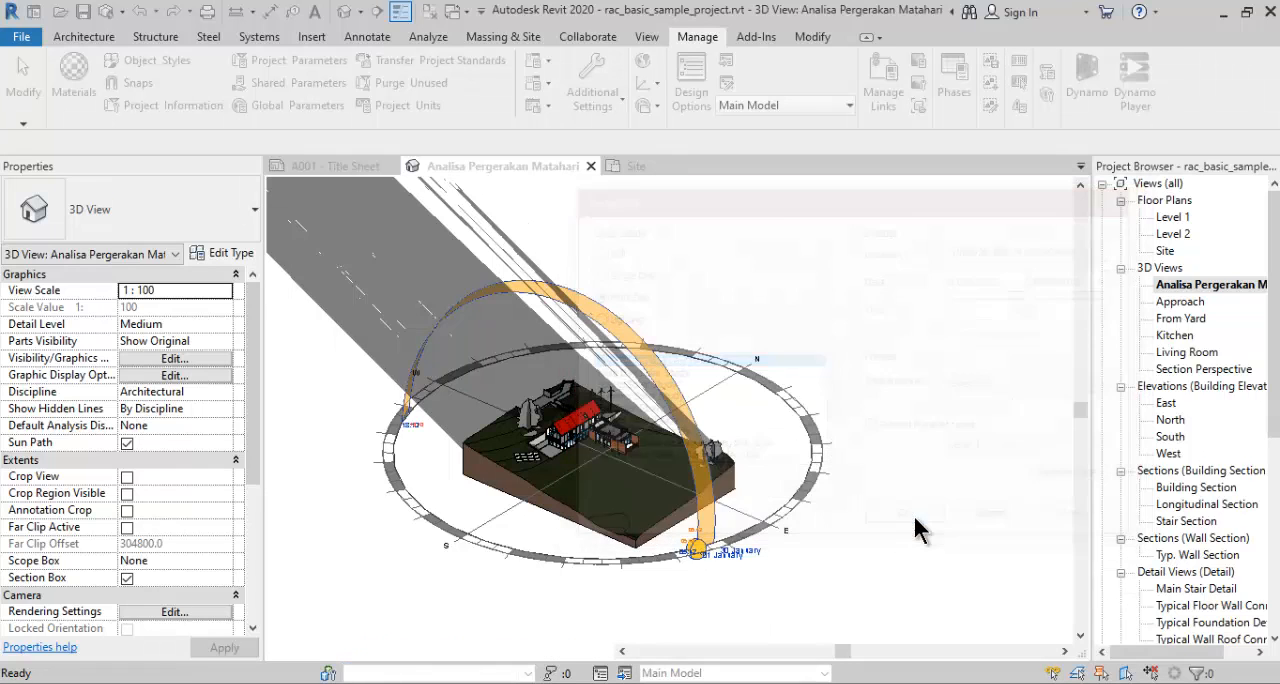
- Play the January to June solar study preview with a close view of the house
{"action": "scroll", "coordinate": [578, 462], "scroll_direction": "up", "scroll_amount": 5}
{"action": "scroll", "coordinate": [592, 455], "scroll_direction": "down", "scroll_amount": 1}
{"action": "middle_click_drag", "start_coordinate": [592, 455], "coordinate": [593, 492]}
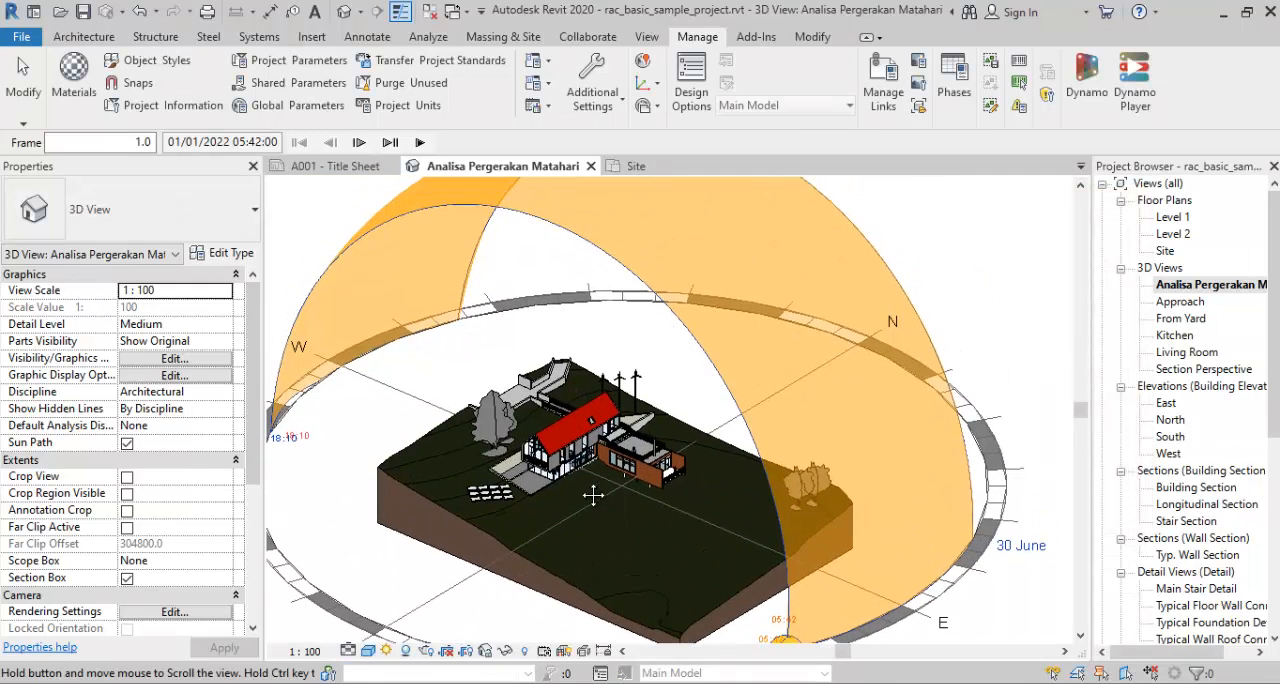
{"action": "scroll", "coordinate": [562, 497], "scroll_direction": "up", "scroll_amount": 5}
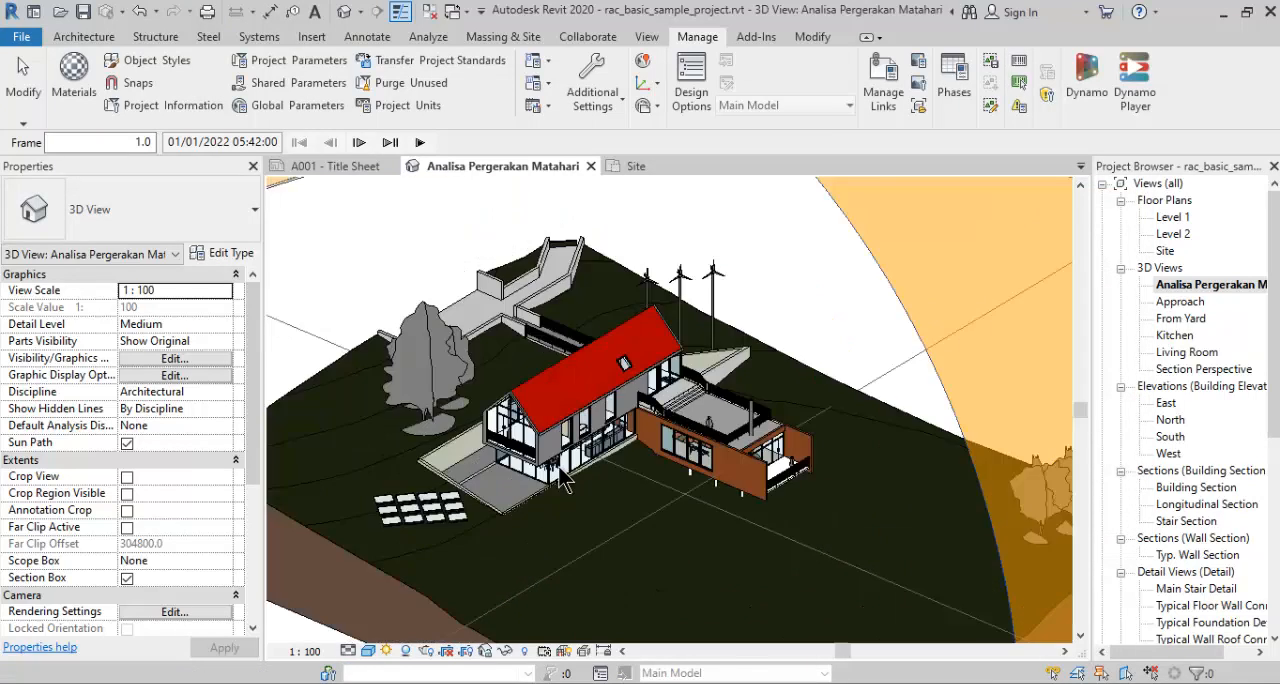
{"action": "middle_click_drag", "start_coordinate": [578, 490], "coordinate": [603, 449]}
{"action": "scroll", "coordinate": [588, 490], "scroll_direction": "up", "scroll_amount": 1}
{"action": "middle_click_drag", "start_coordinate": [840, 410], "coordinate": [858, 400]}
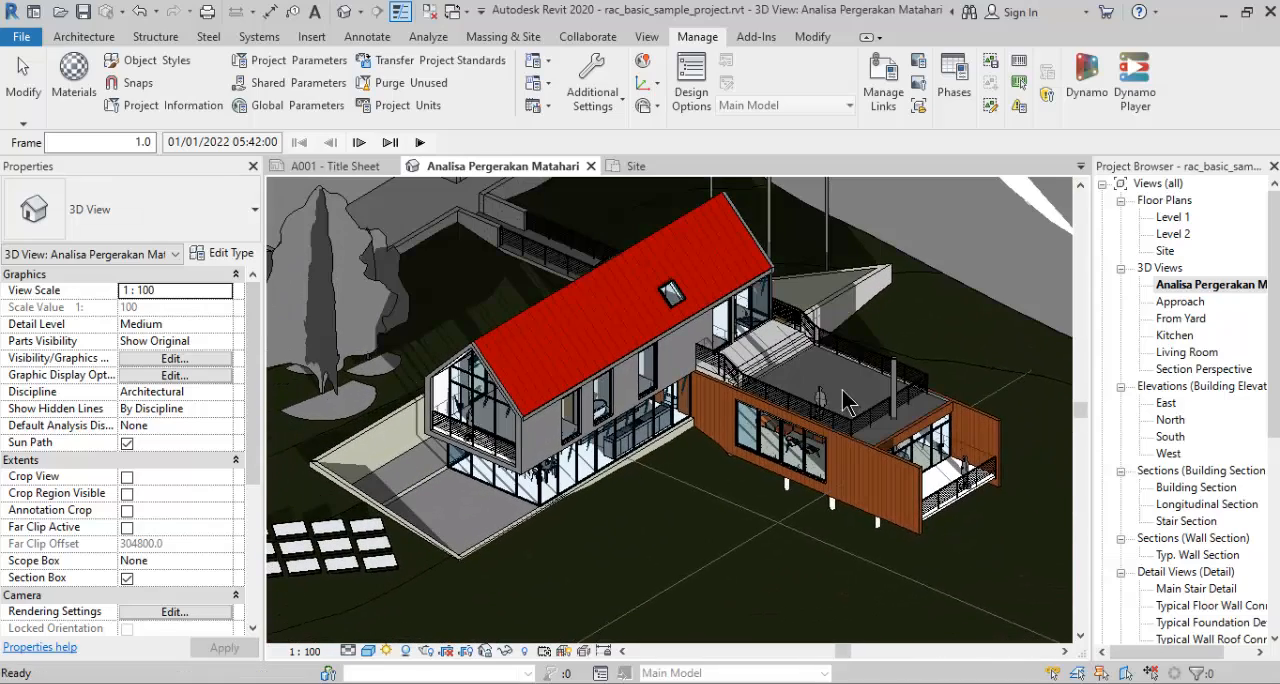
{"action": "left_click", "coordinate": [388, 650]}
{"action": "left_click", "coordinate": [417, 630]}
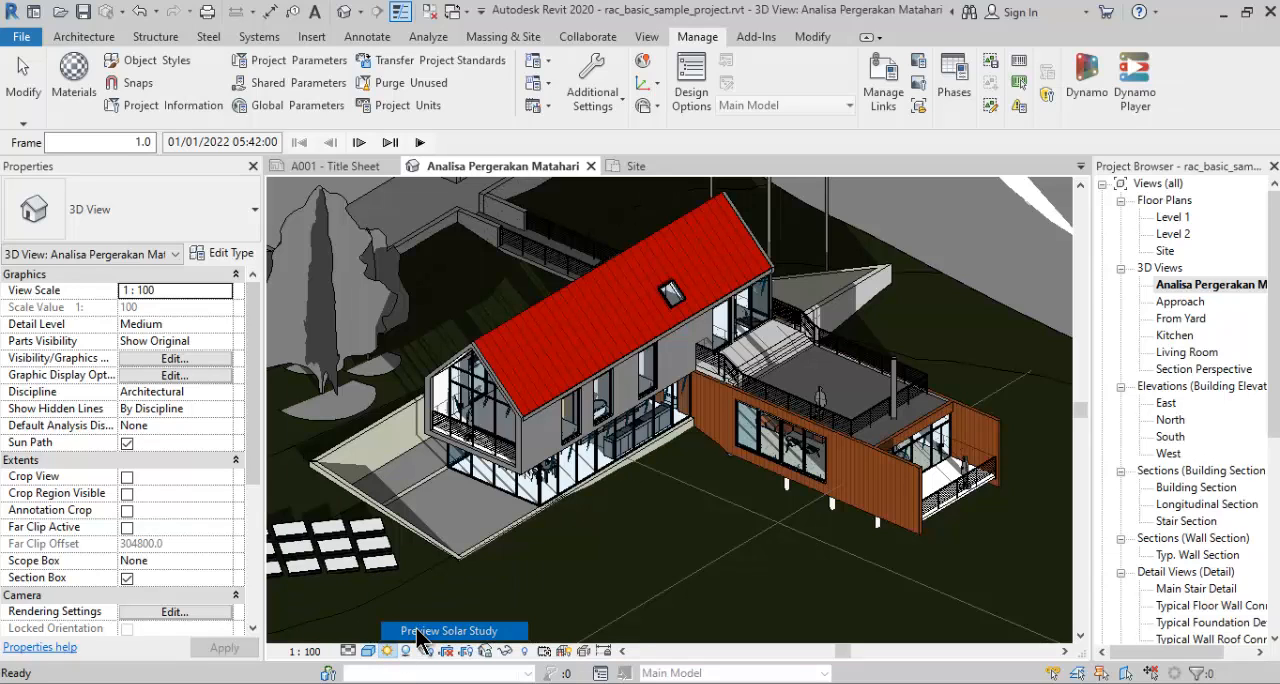
{"action": "left_click", "coordinate": [420, 143]}
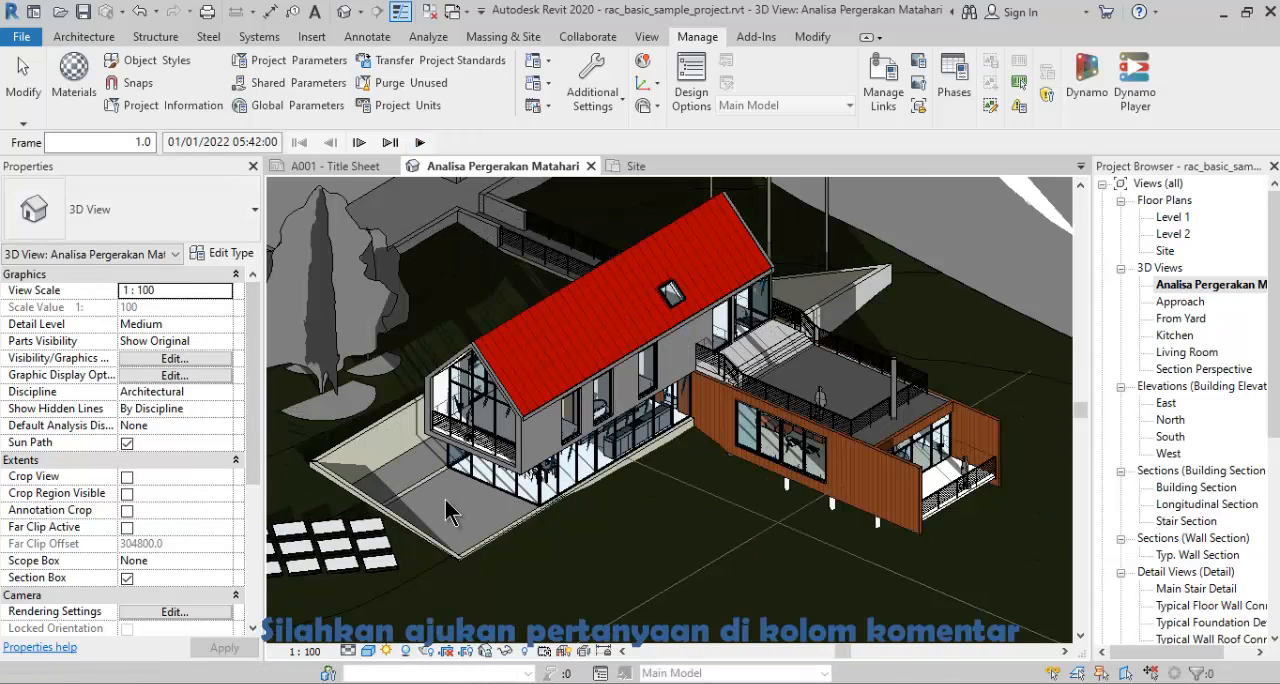
- Reopen the sun settings and set the Multi-Day study's time interval to One hour
{"action": "scroll", "coordinate": [456, 493], "scroll_direction": "down", "scroll_amount": 3}
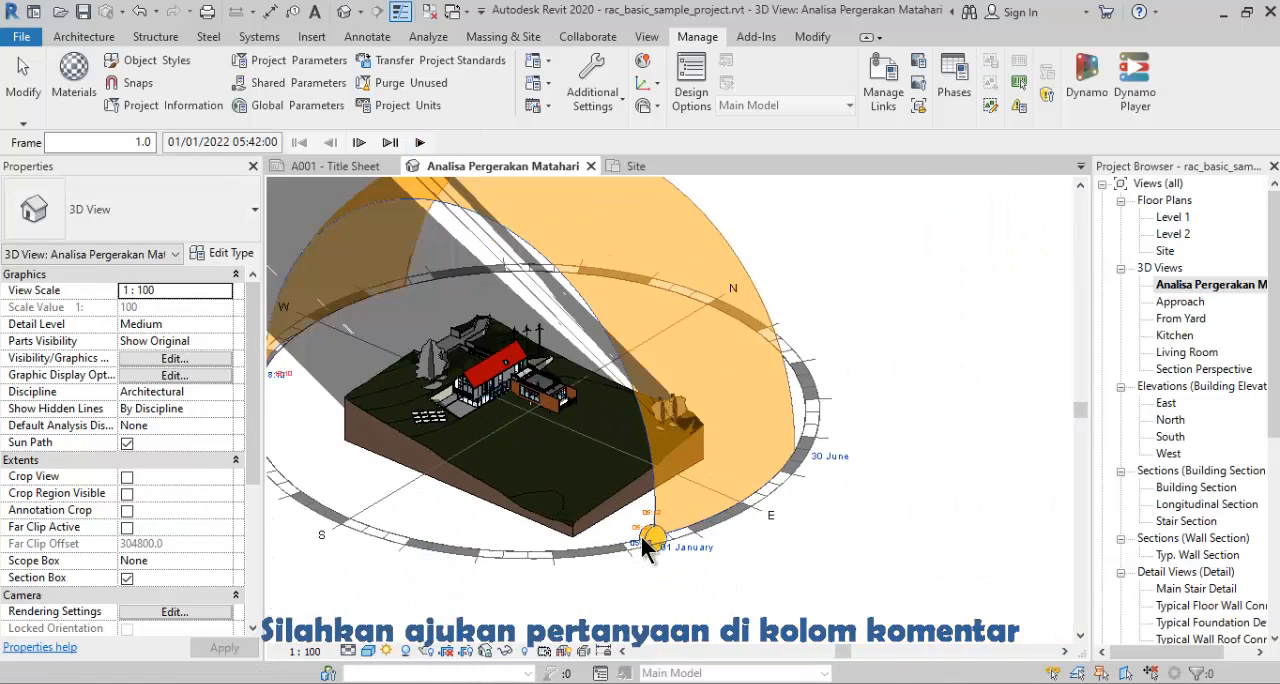
{"action": "scroll", "coordinate": [630, 536], "scroll_direction": "up", "scroll_amount": 6}
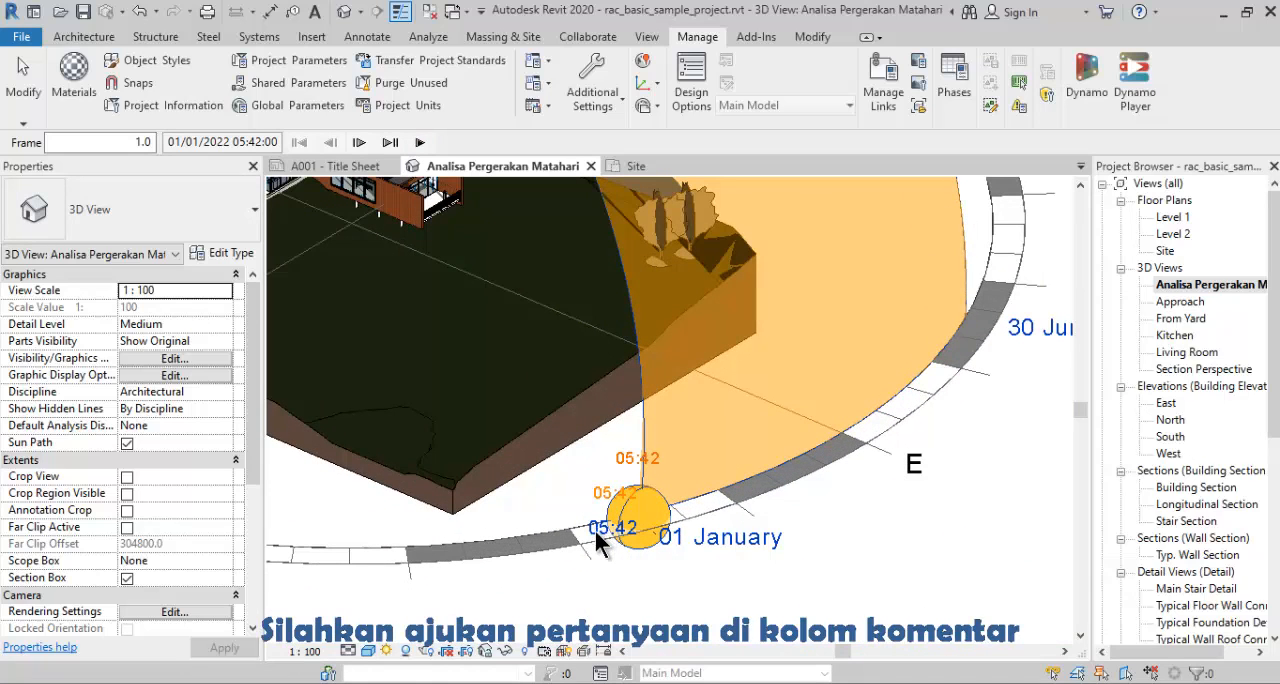
{"action": "left_click", "coordinate": [387, 651]}
{"action": "left_click", "coordinate": [428, 557]}
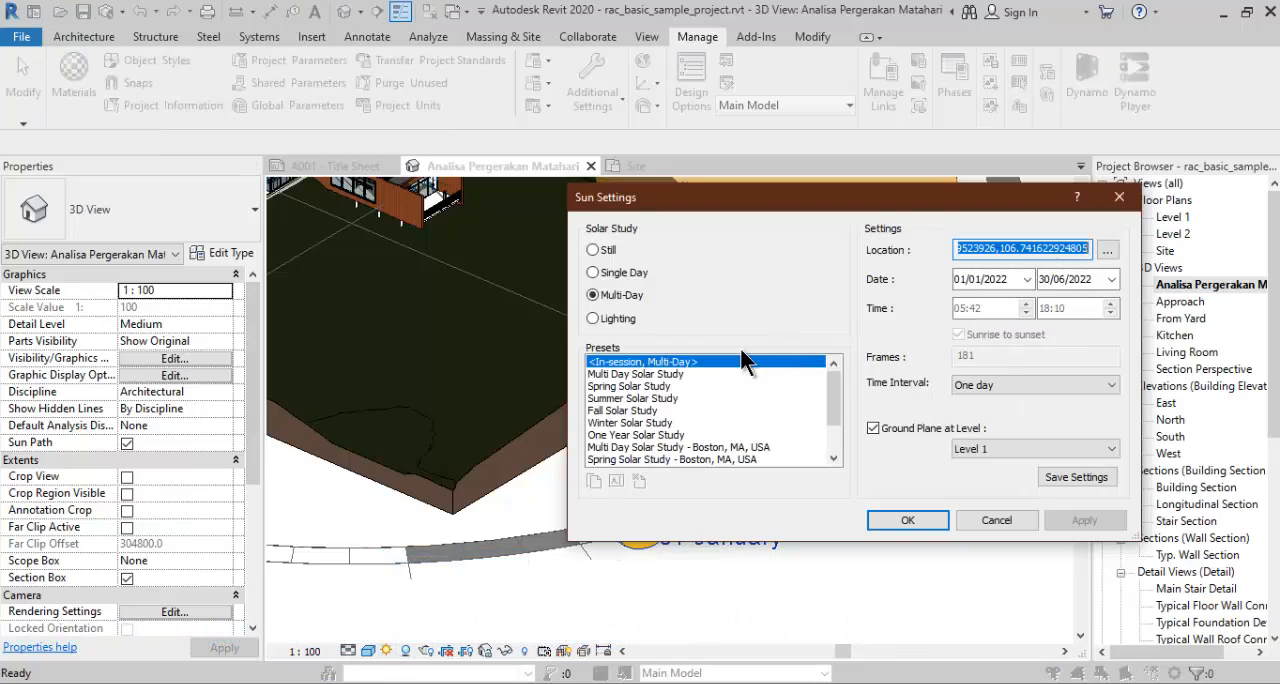
{"action": "left_click", "coordinate": [599, 294]}
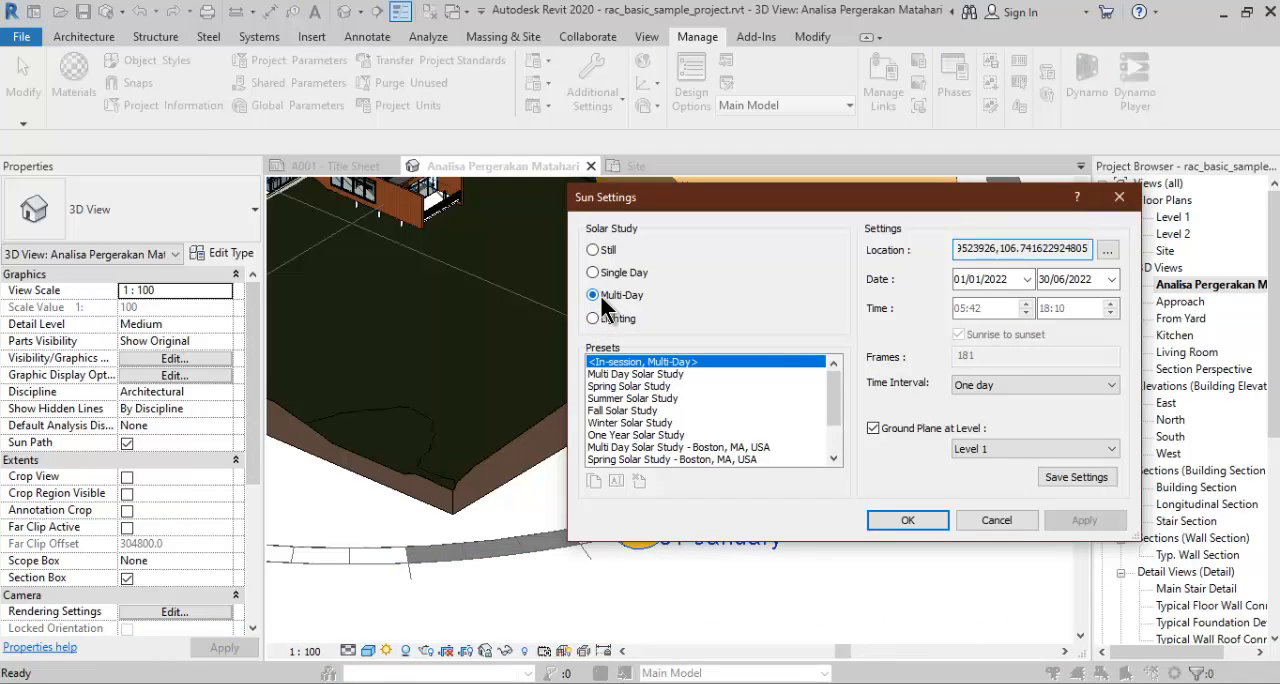
{"action": "left_click", "coordinate": [980, 385]}
{"action": "left_click", "coordinate": [981, 398]}
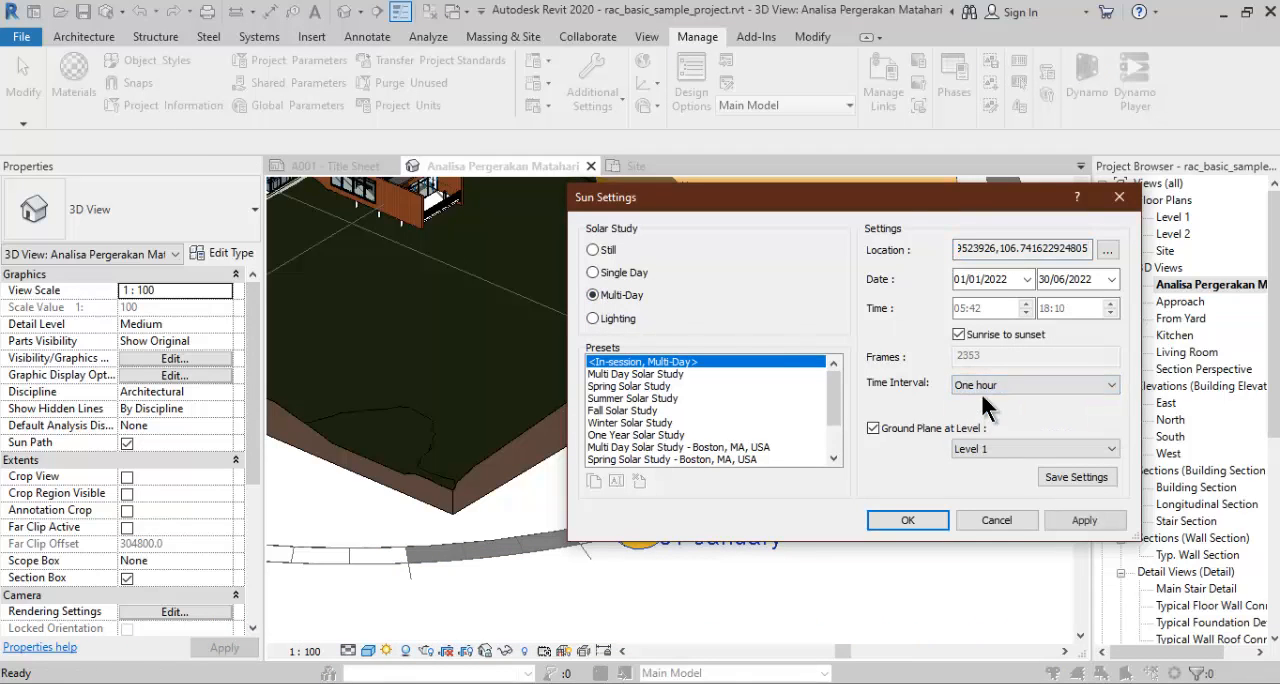
- Turn off Sunrise to sunset and give the Multi-Day study a One day interval with a start time of 10:42
{"action": "left_click", "coordinate": [969, 335]}
{"action": "left_click", "coordinate": [975, 388]}
{"action": "left_click", "coordinate": [975, 388]}
{"action": "left_click", "coordinate": [960, 309]}
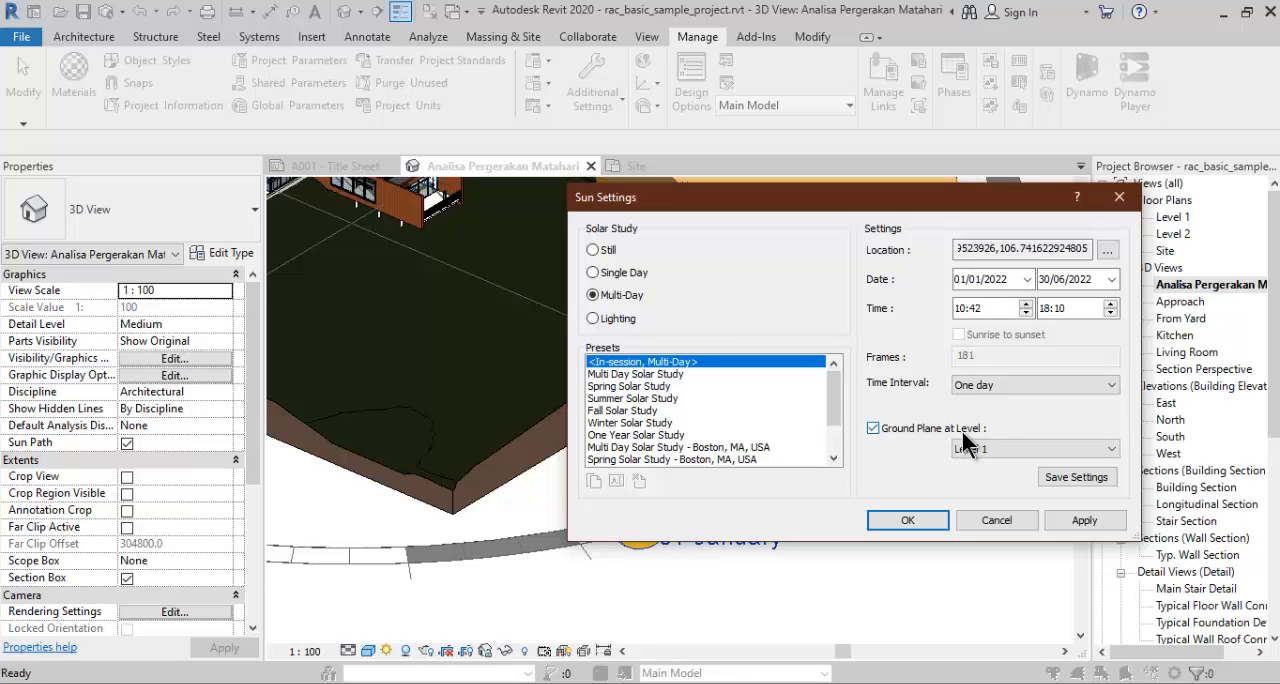
{"action": "left_click", "coordinate": [916, 518]}
- Examine the updated sun path and the shadows around the house
{"action": "scroll", "coordinate": [740, 500], "scroll_direction": "down", "scroll_amount": 5}
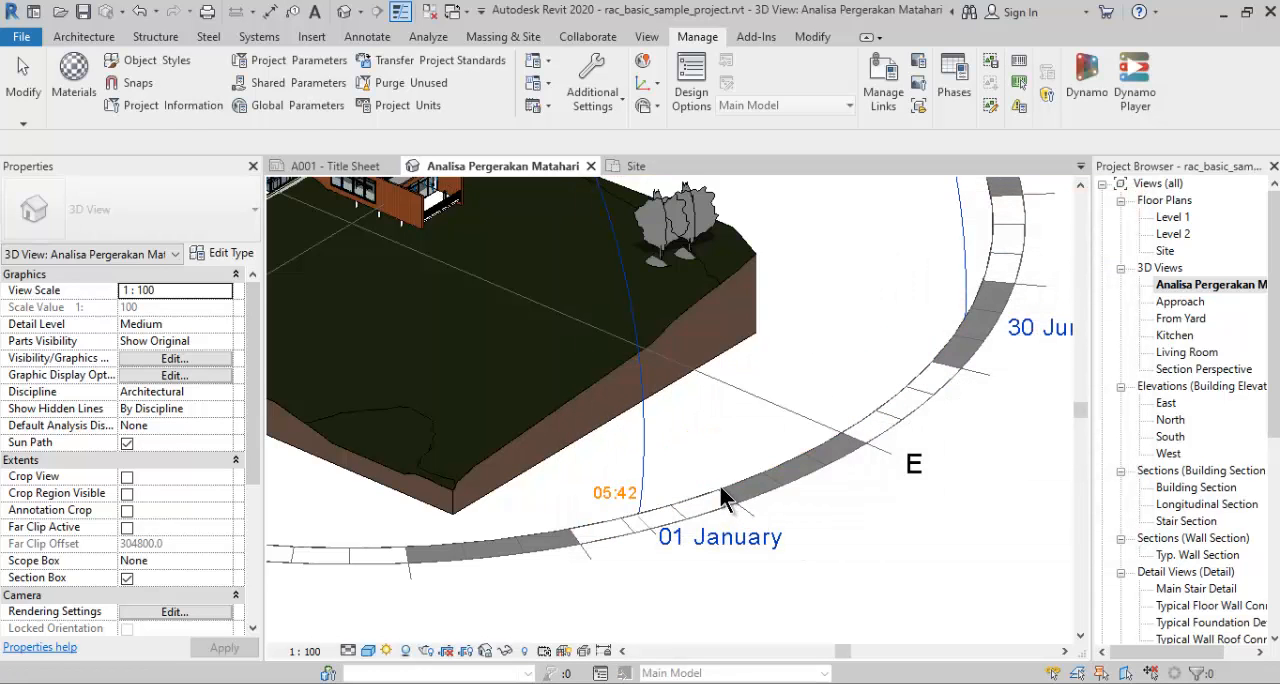
{"action": "scroll", "coordinate": [724, 504], "scroll_direction": "down", "scroll_amount": 1}
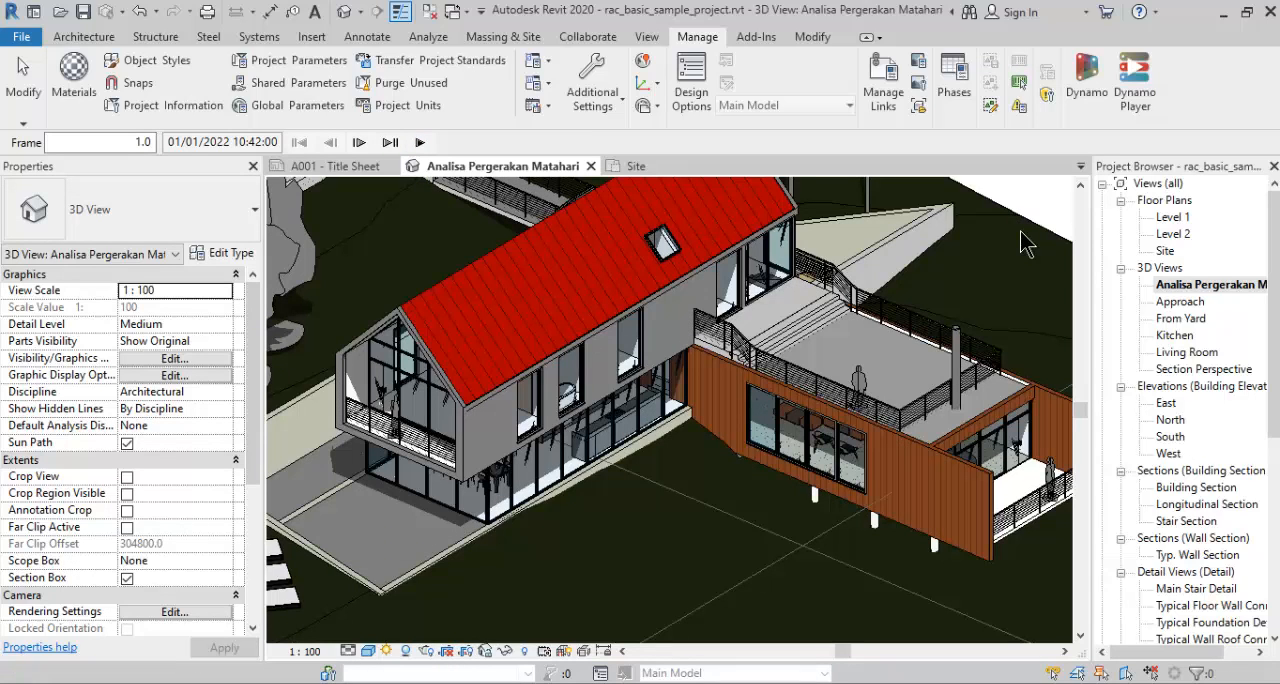
{"action": "scroll", "coordinate": [897, 338], "scroll_direction": "down", "scroll_amount": 6}
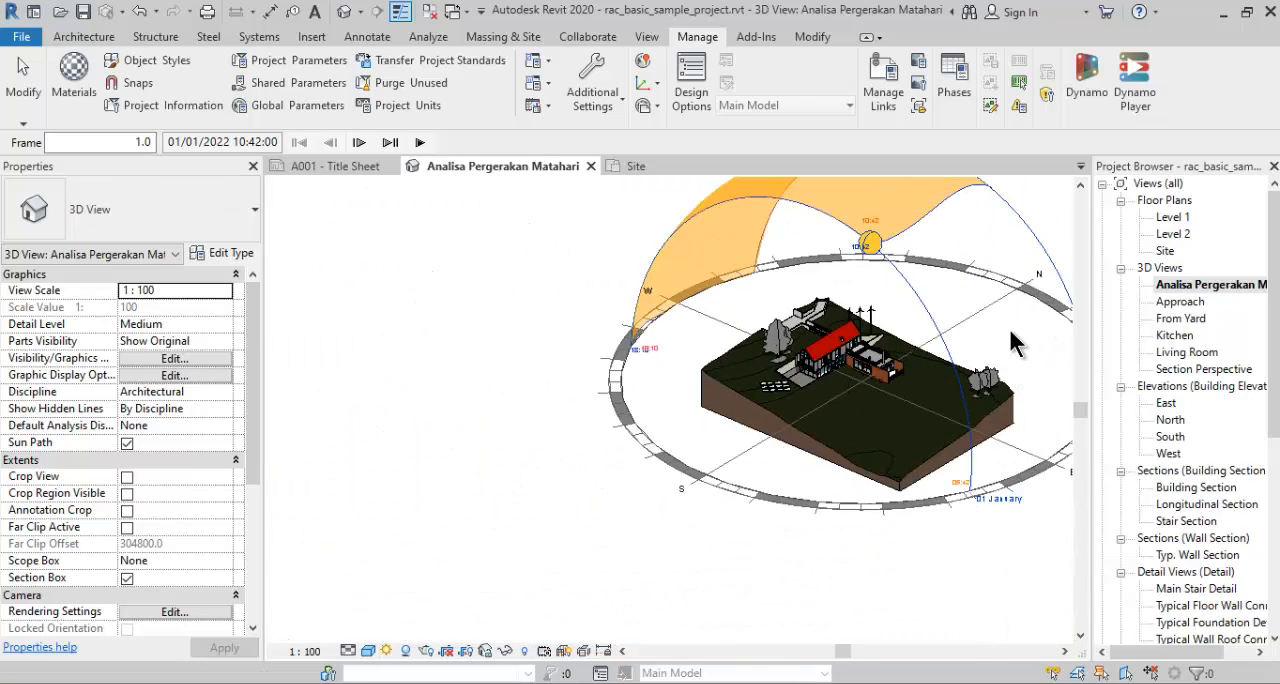
{"action": "scroll", "coordinate": [1008, 345], "scroll_direction": "up", "scroll_amount": 2}
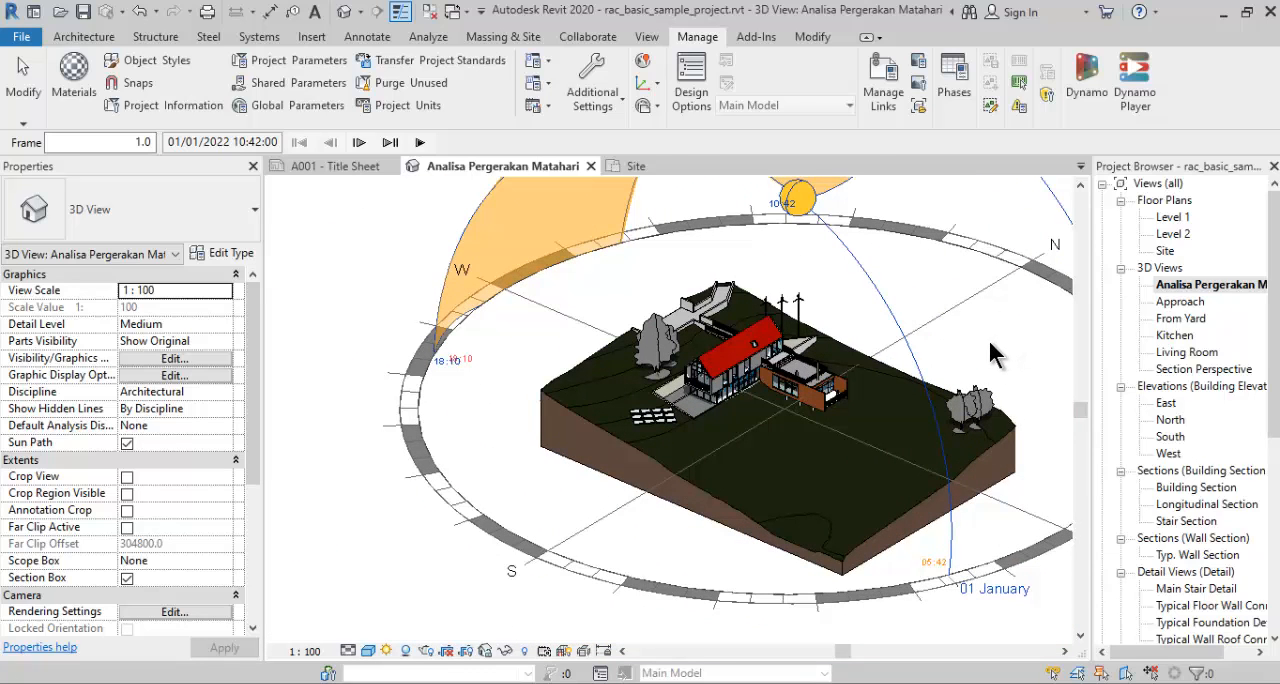
- Switch the 3D view's visual style to Hidden Line
{"action": "scroll", "coordinate": [820, 345], "scroll_direction": "up", "scroll_amount": 2}
{"action": "scroll", "coordinate": [790, 350], "scroll_direction": "down", "scroll_amount": 1}
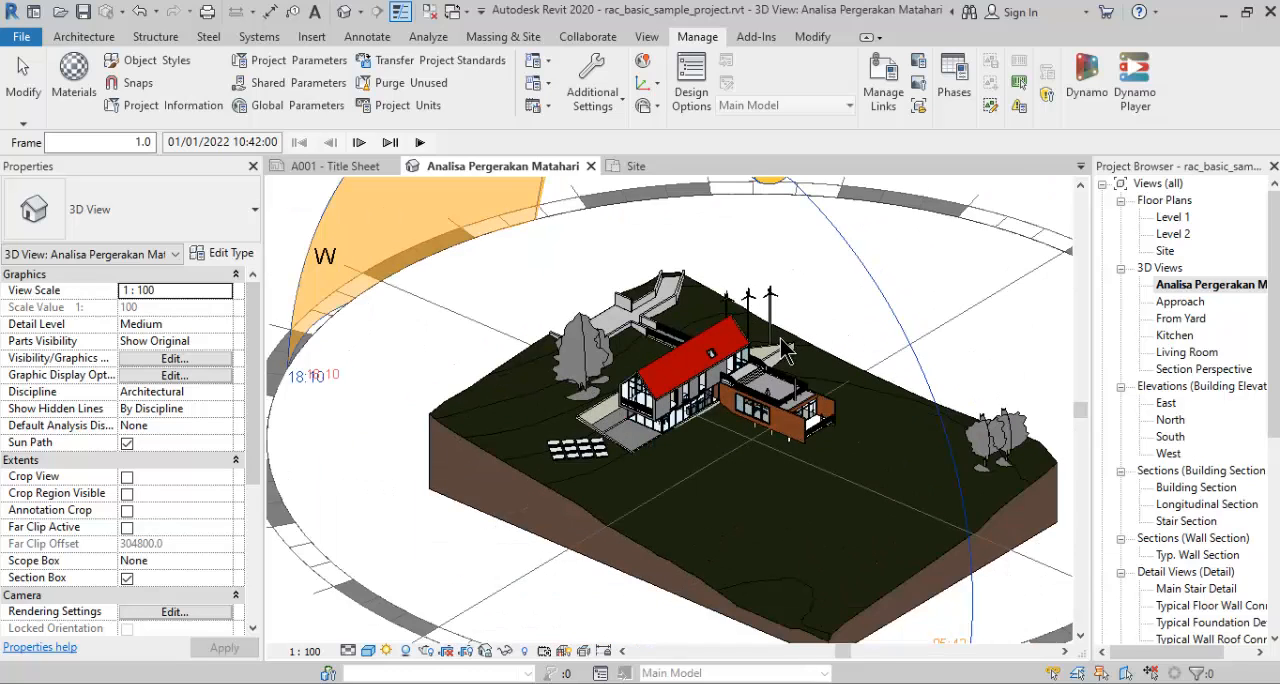
{"action": "scroll", "coordinate": [785, 350], "scroll_direction": "up", "scroll_amount": 1}
{"action": "scroll", "coordinate": [778, 360], "scroll_direction": "up", "scroll_amount": 1}
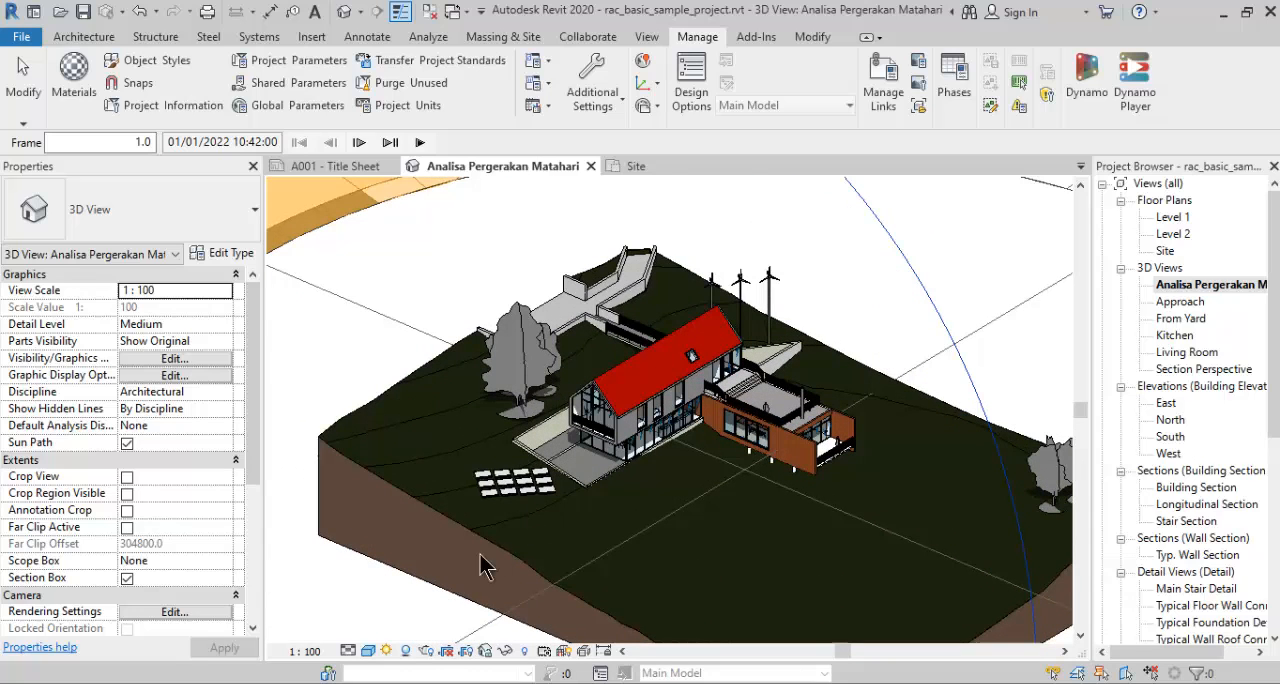
{"action": "left_click", "coordinate": [370, 650]}
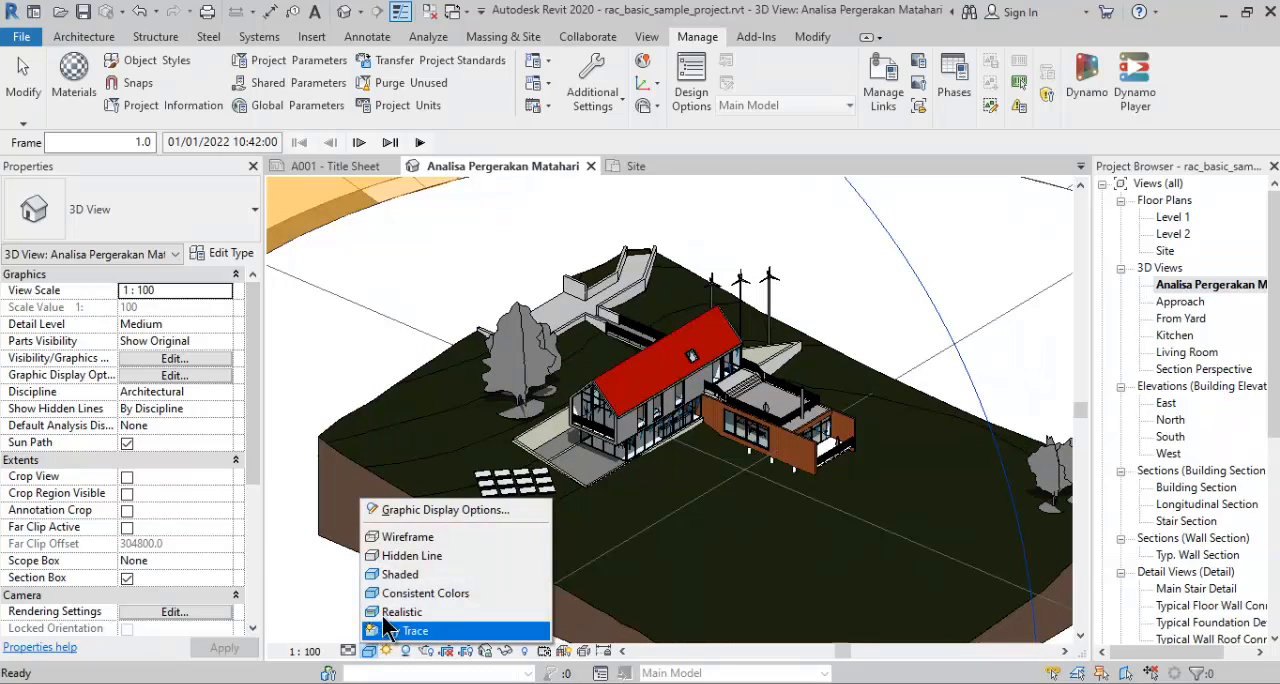
{"action": "left_click", "coordinate": [400, 556]}
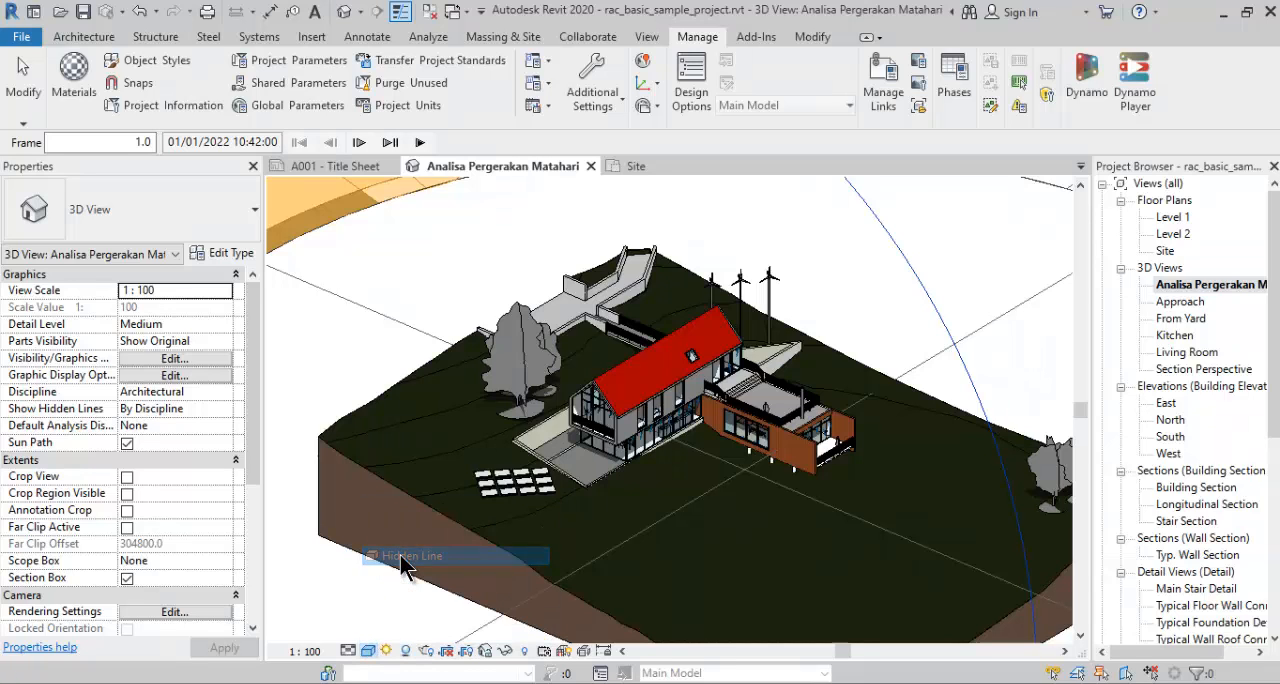
{"action": "scroll", "coordinate": [424, 532], "scroll_direction": "down", "scroll_amount": 3}
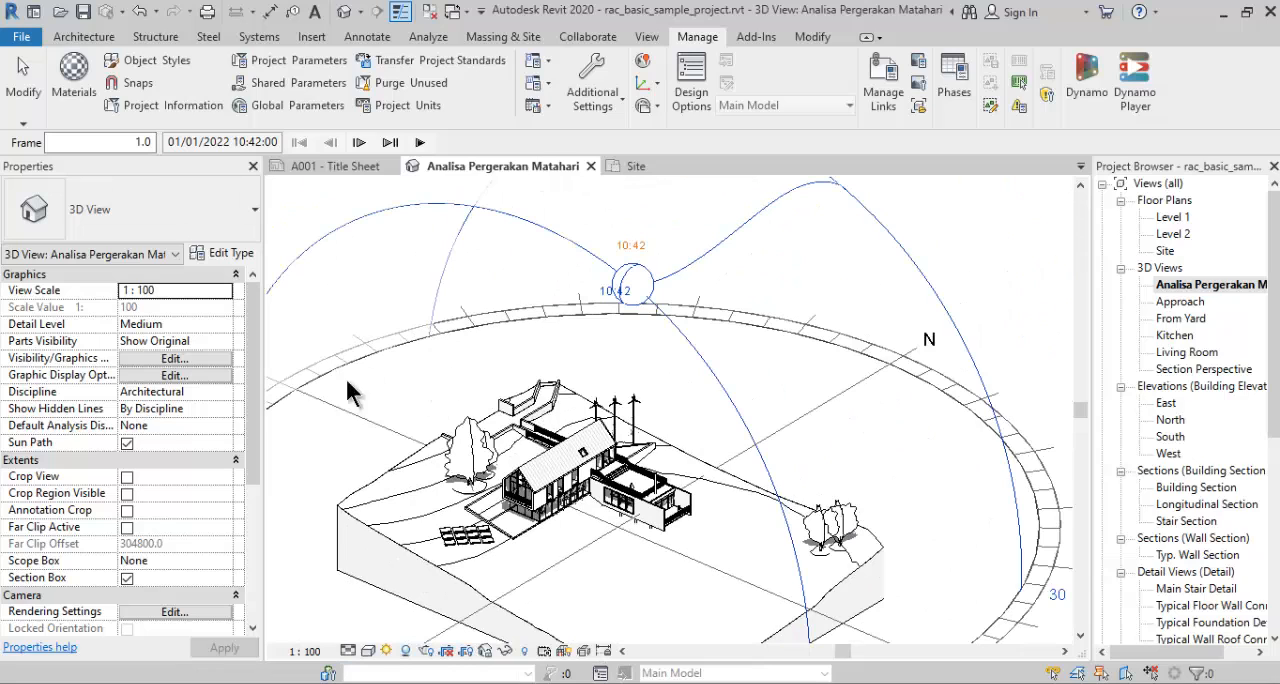
- Set the Multi-Day study's start time to 09:00 in the sun settings and check the shadows around the house
{"action": "left_click", "coordinate": [386, 651]}
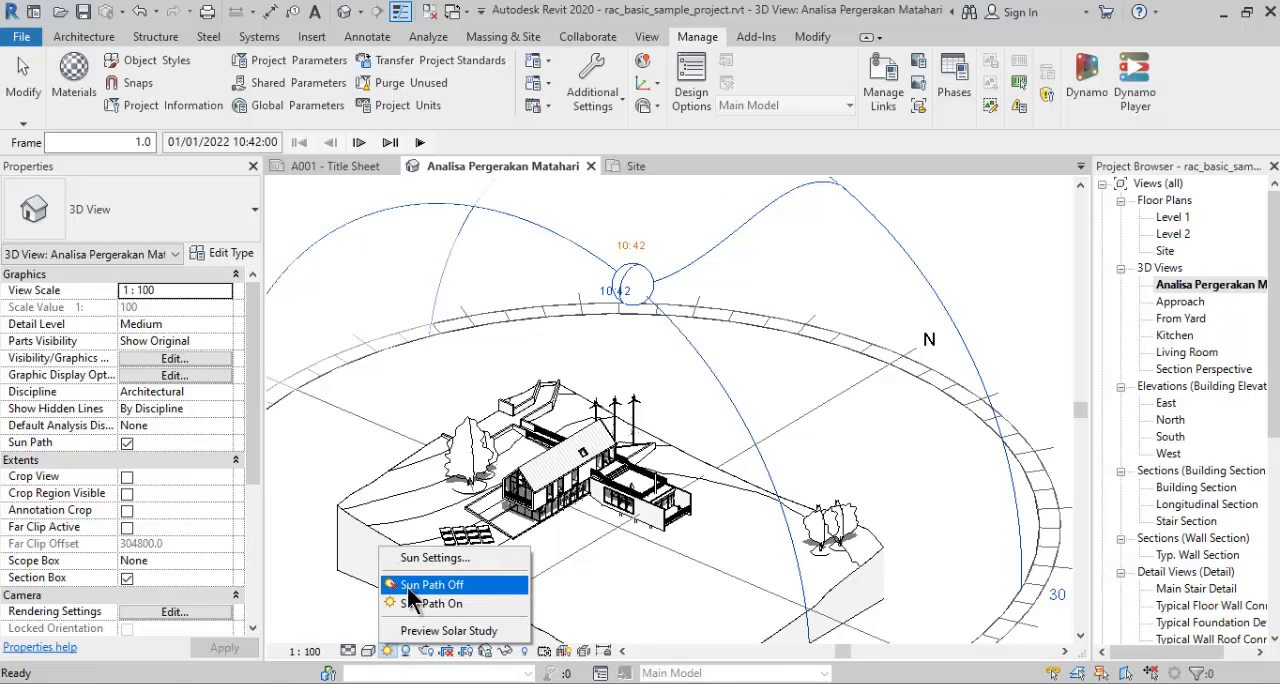
{"action": "left_click", "coordinate": [399, 558]}
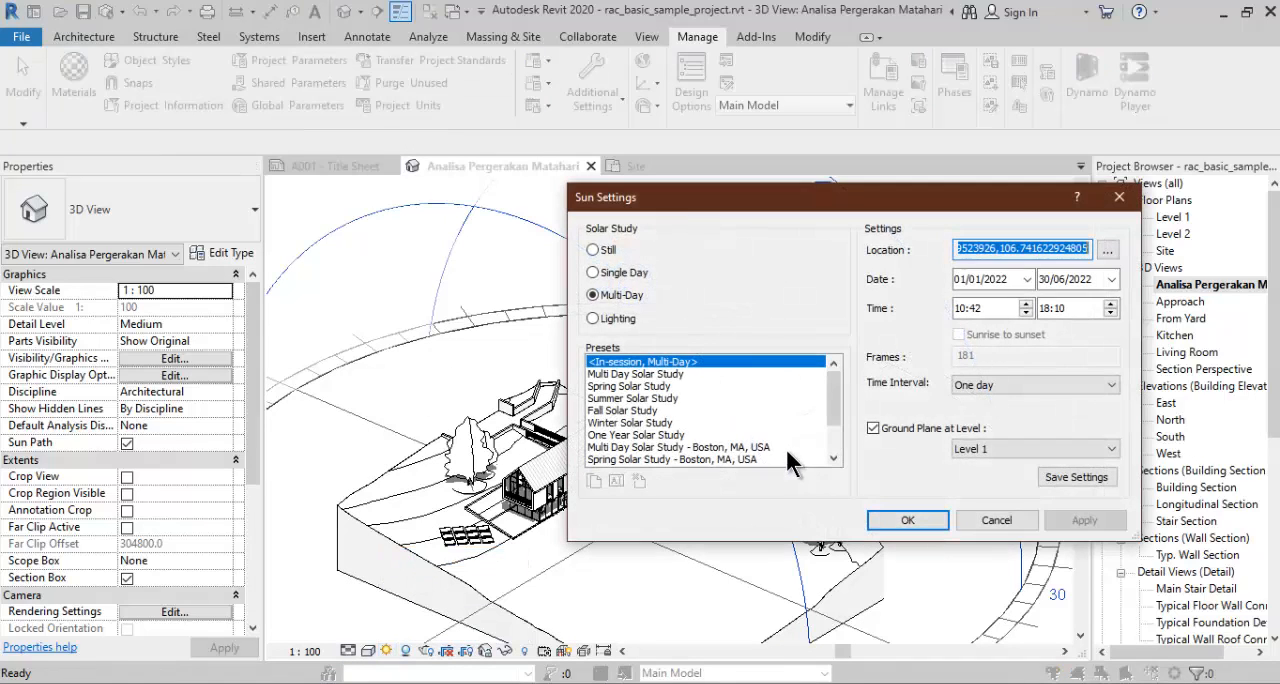
{"action": "left_click", "coordinate": [958, 308]}
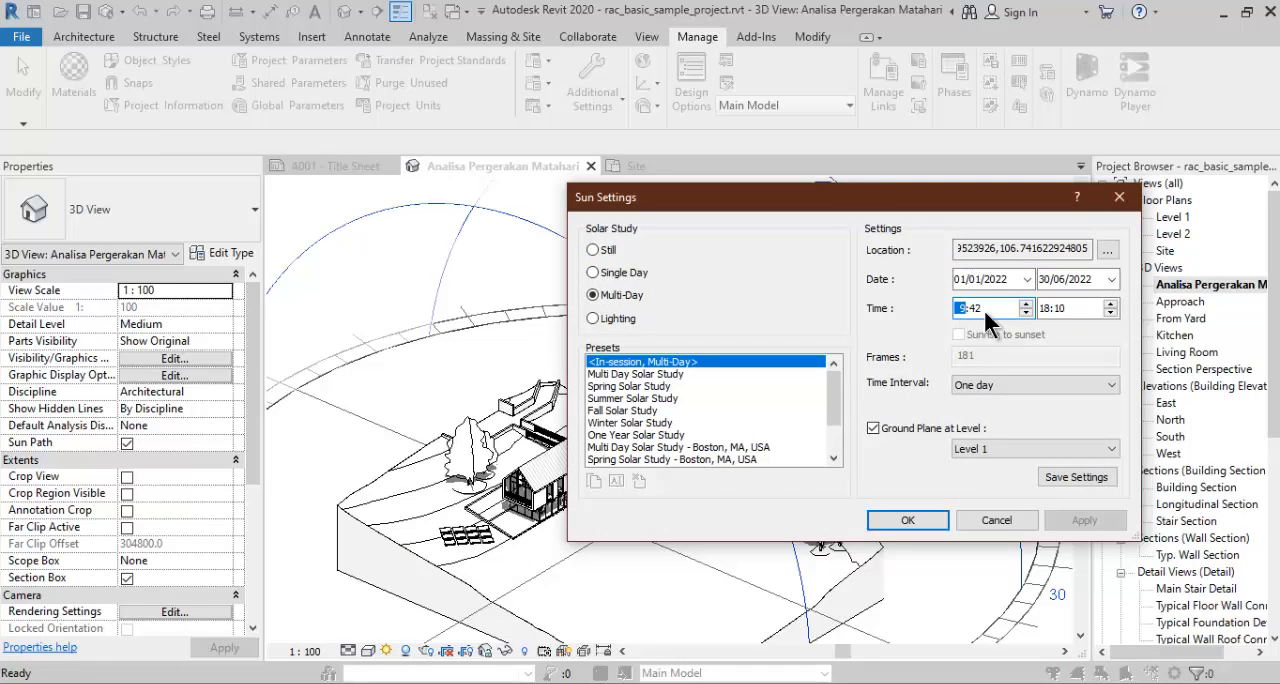
{"action": "left_click", "coordinate": [979, 310]}
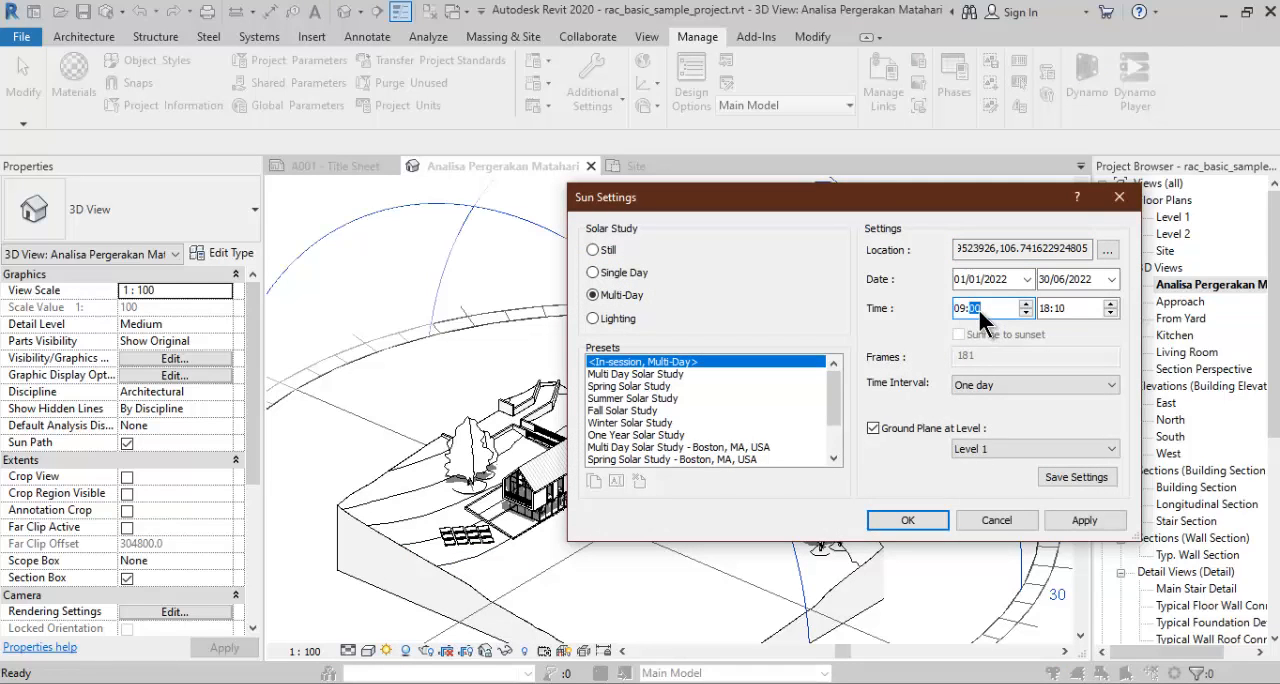
{"action": "left_click", "coordinate": [906, 522]}
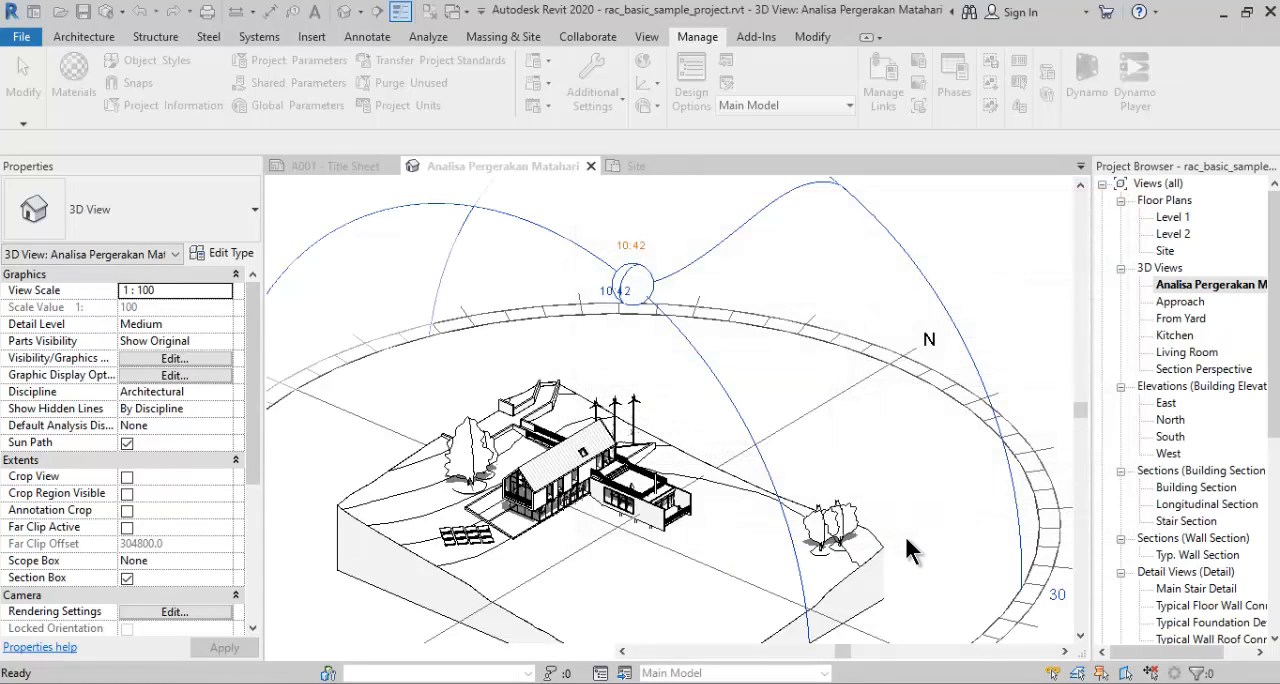
{"action": "middle_click_drag", "start_coordinate": [736, 520], "coordinate": [761, 498]}
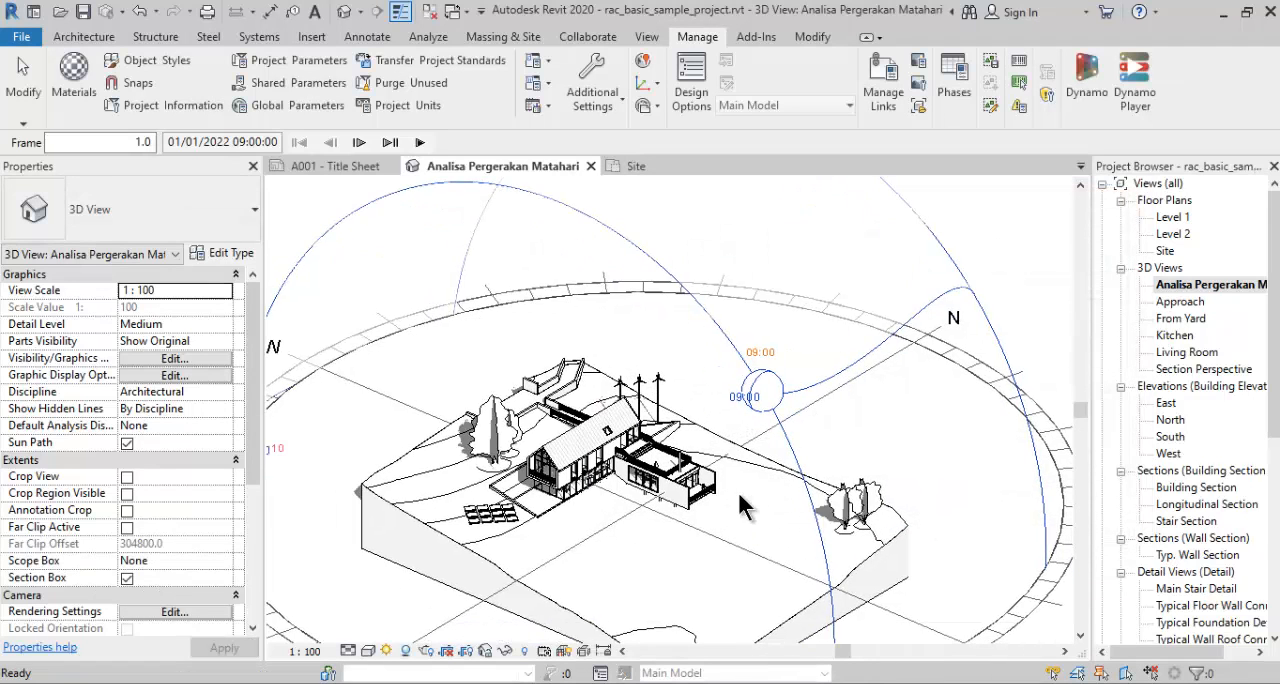
{"action": "scroll", "coordinate": [741, 492], "scroll_direction": "down", "scroll_amount": 4}
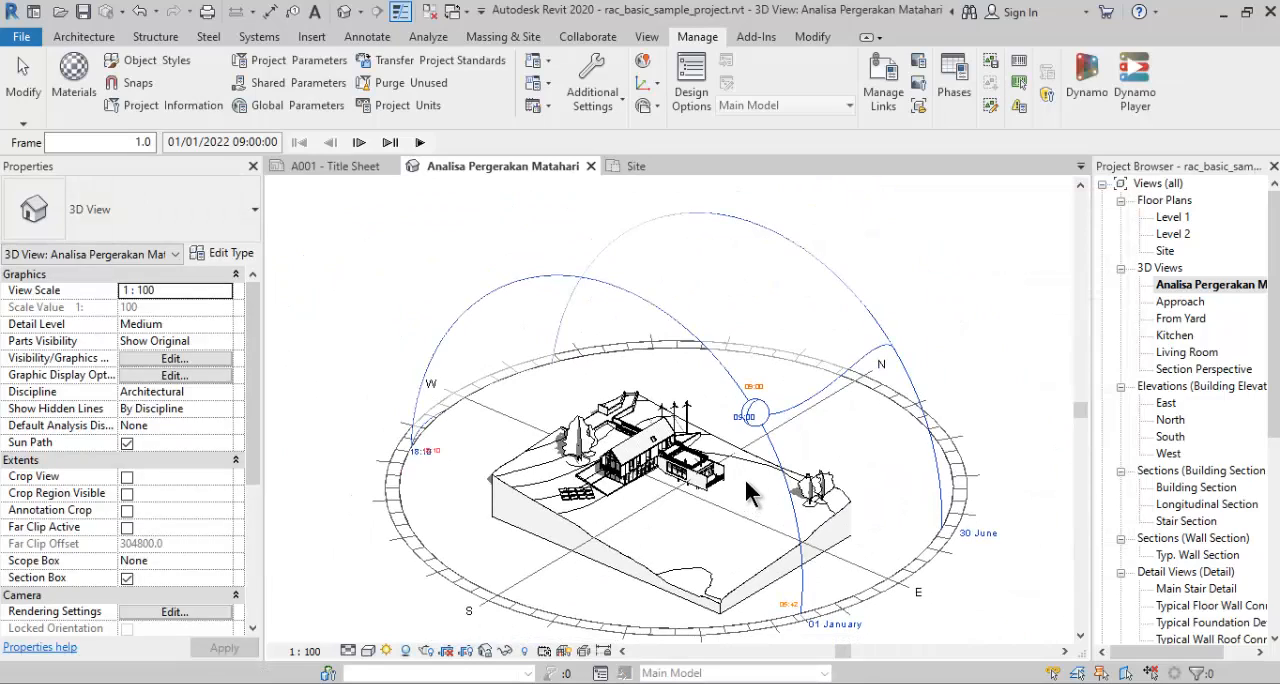
{"action": "scroll", "coordinate": [716, 461], "scroll_direction": "up", "scroll_amount": 6}
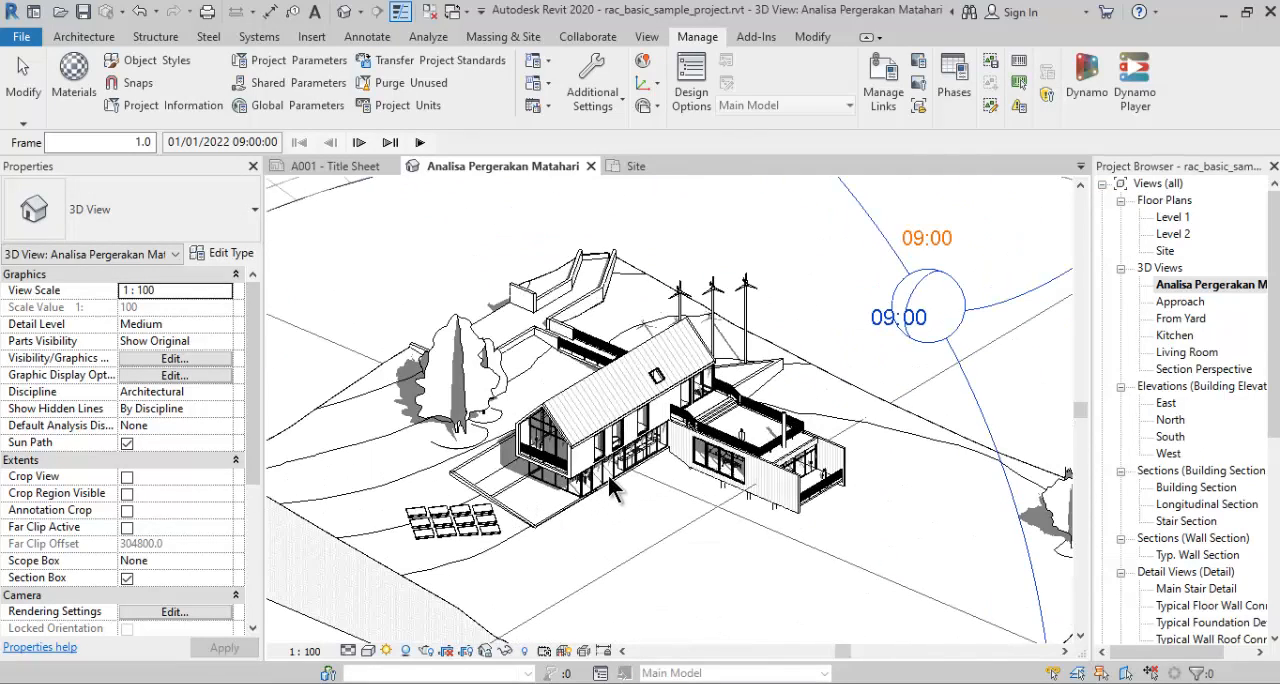
{"action": "scroll", "coordinate": [747, 445], "scroll_direction": "down", "scroll_amount": 6}
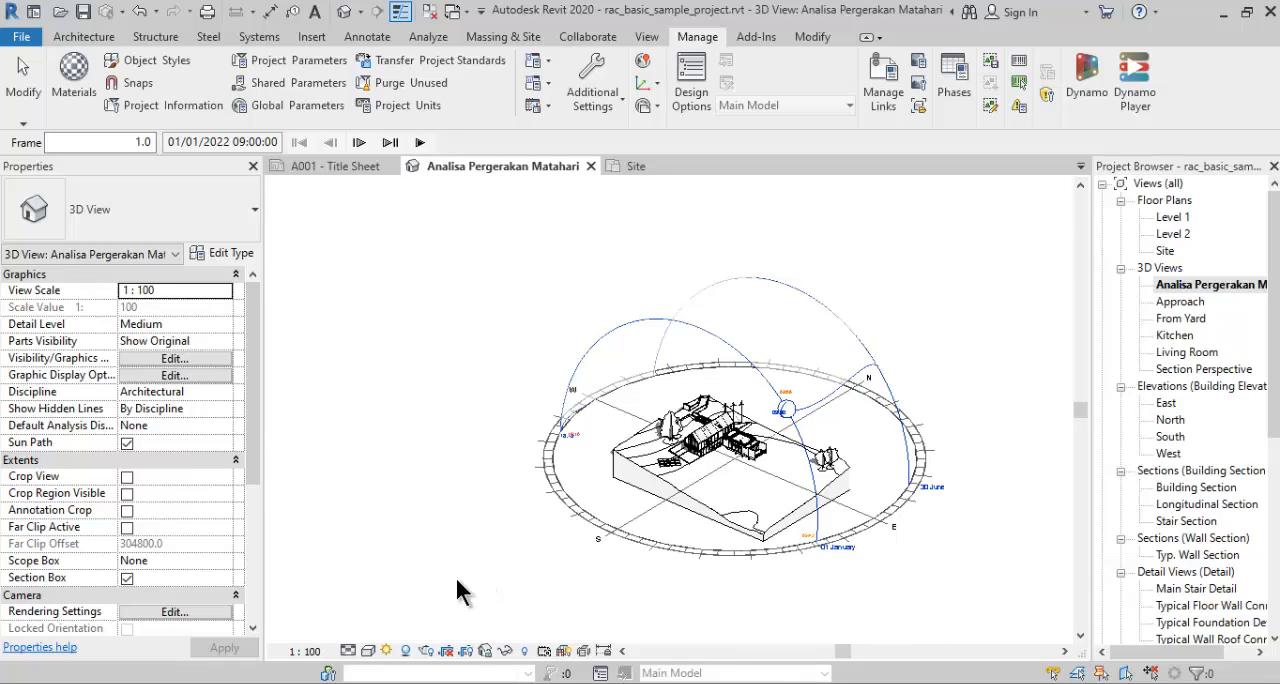
{"action": "left_click", "coordinate": [466, 651]}
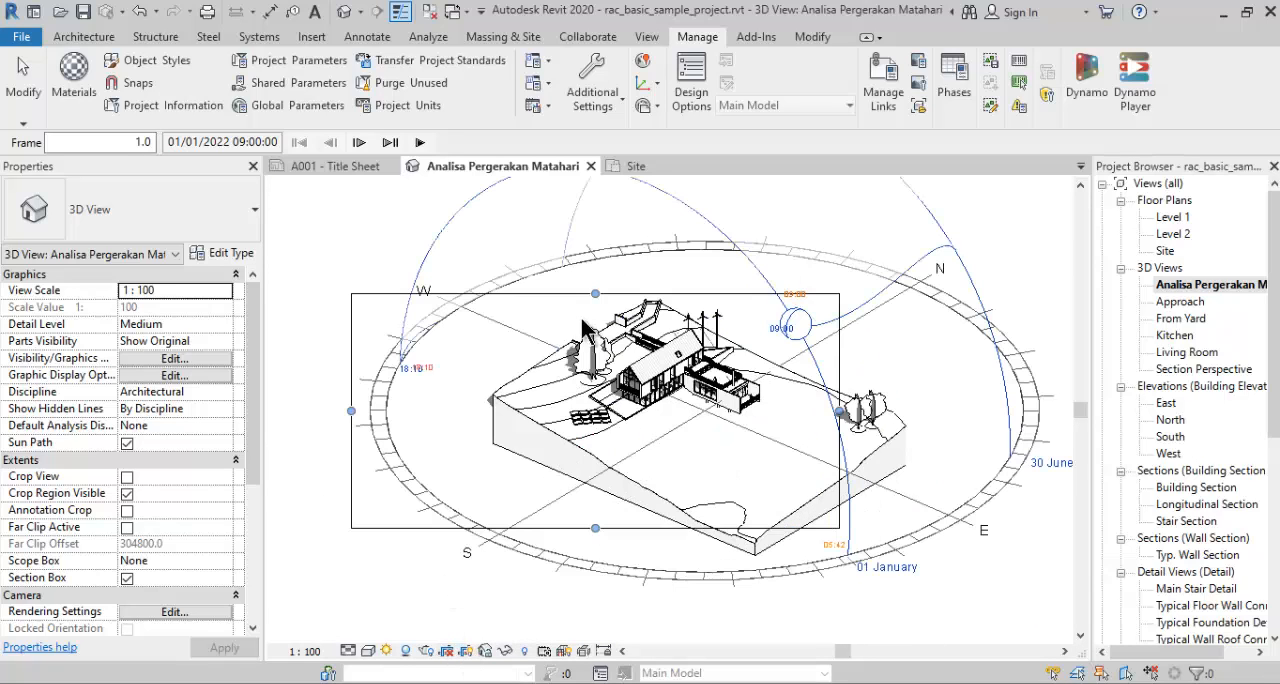
{"action": "left_click", "coordinate": [387, 651]}
{"action": "left_click", "coordinate": [405, 631]}
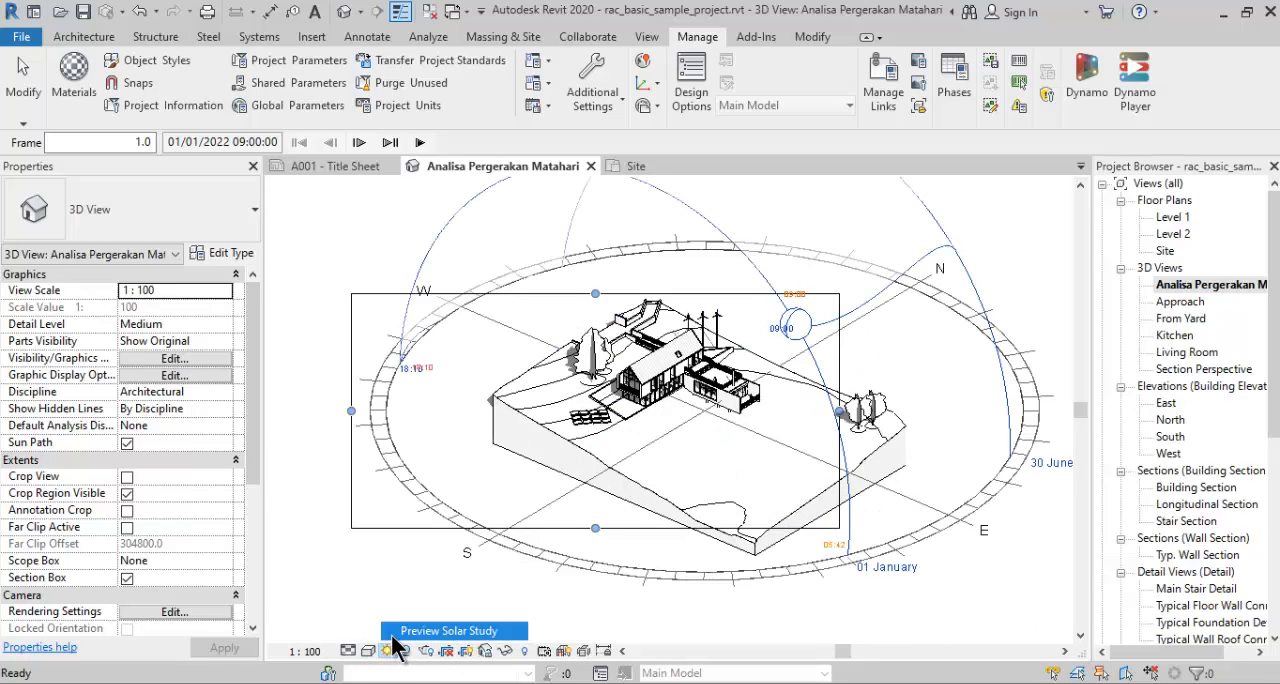
{"action": "left_click", "coordinate": [467, 651]}
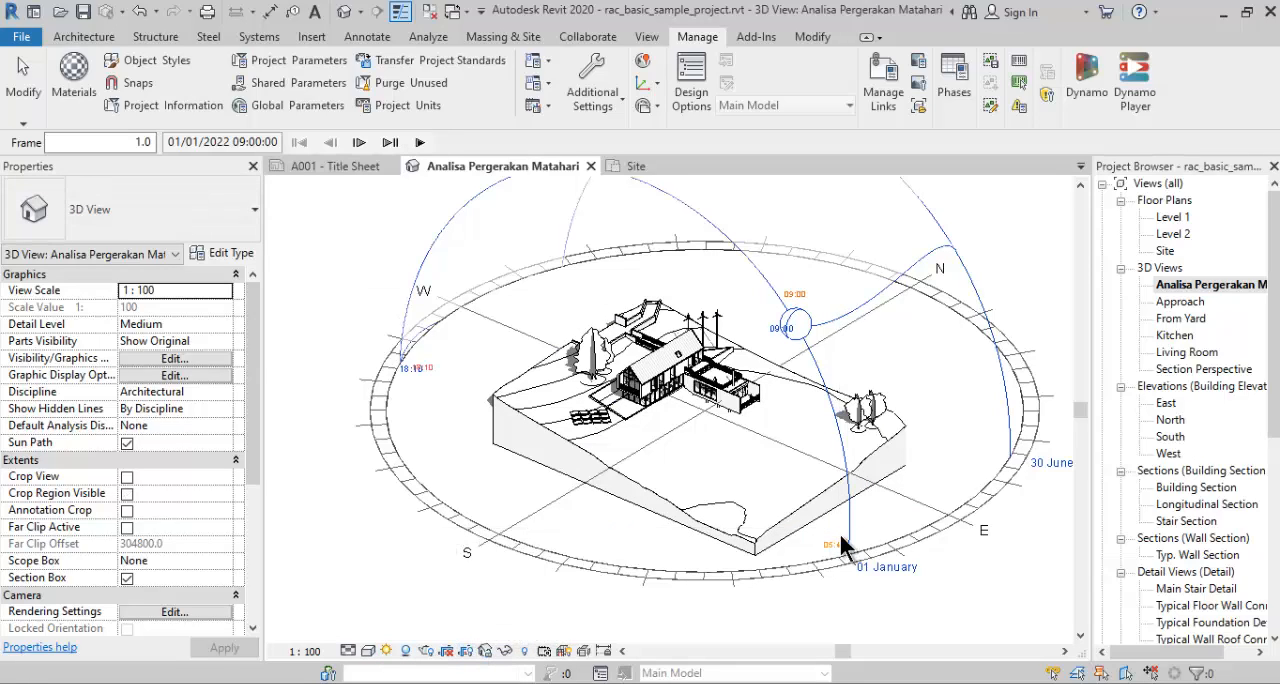
- Frame the whole sun path in the 3D view and start exporting the solar study as an animation
{"action": "middle_click_drag", "start_coordinate": [369, 264], "coordinate": [335, 318]}
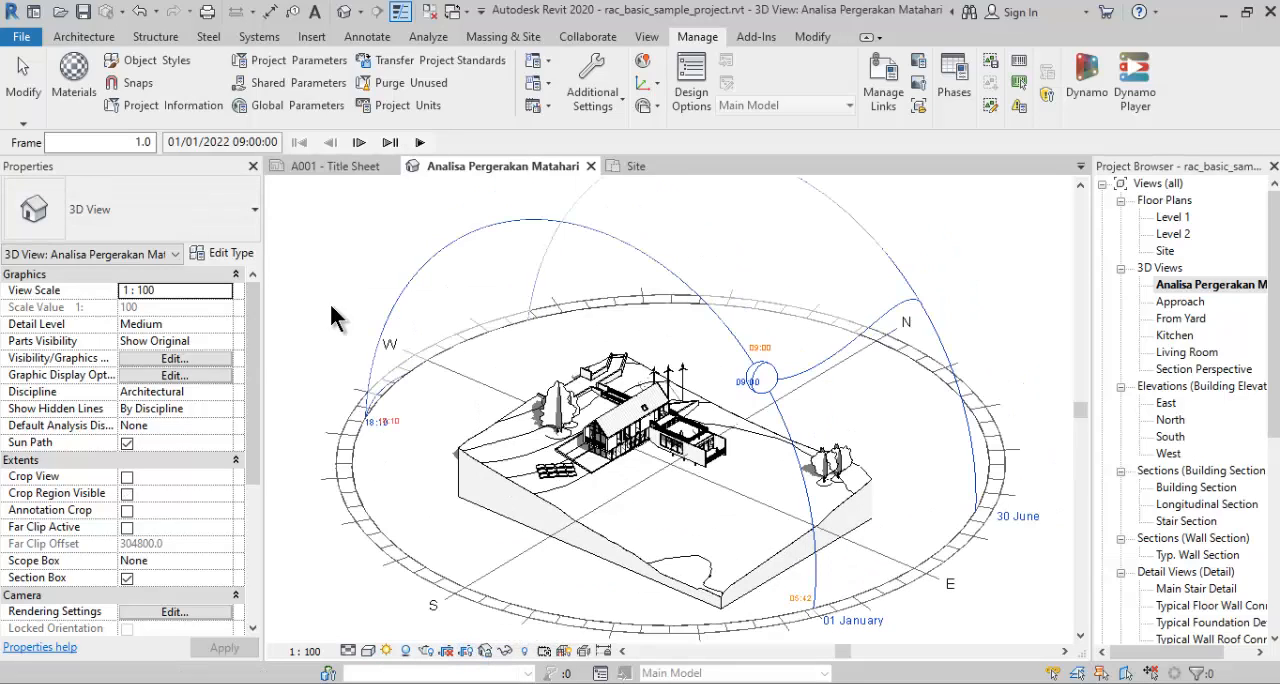
{"action": "left_click", "coordinate": [26, 40]}
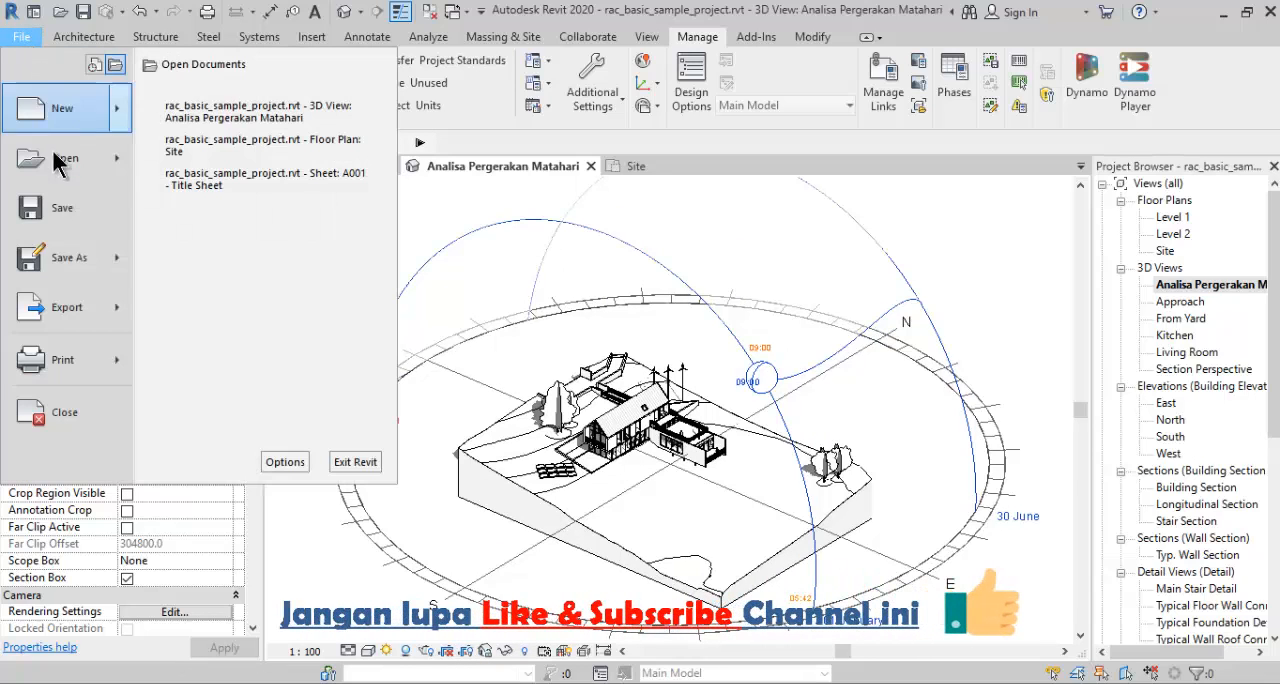
{"action": "left_click", "coordinate": [91, 307]}
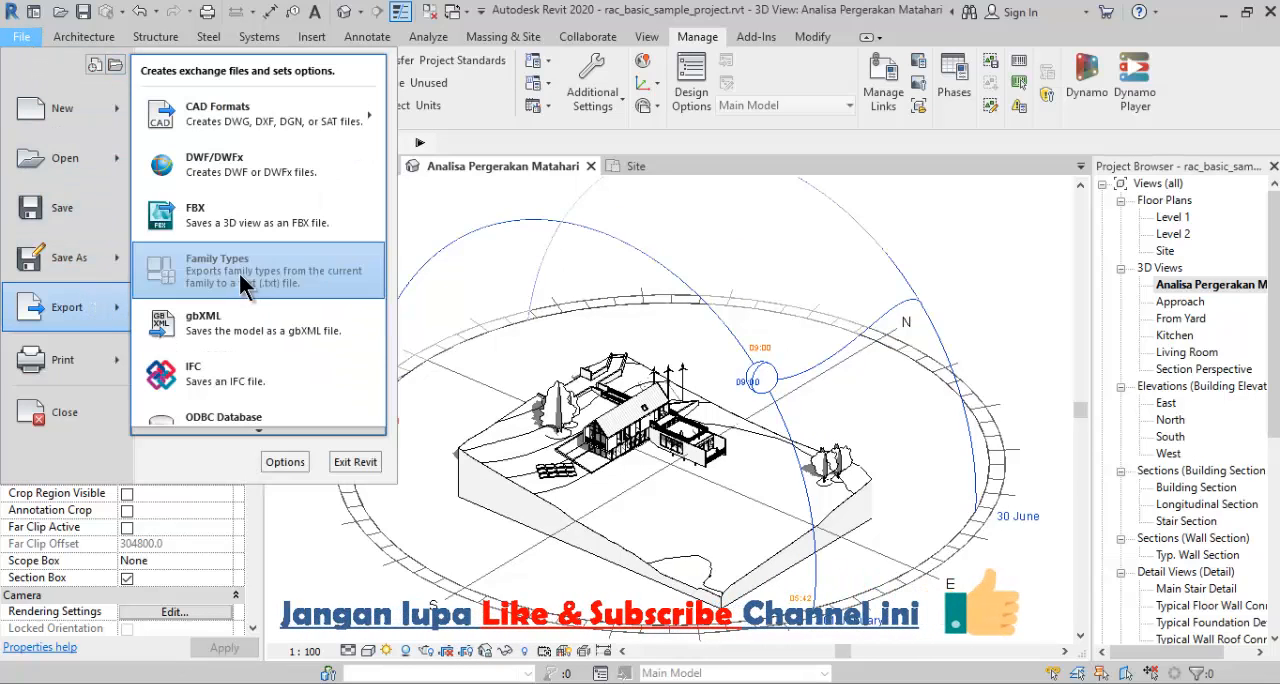
{"action": "mouse_move", "coordinate": [288, 431]}
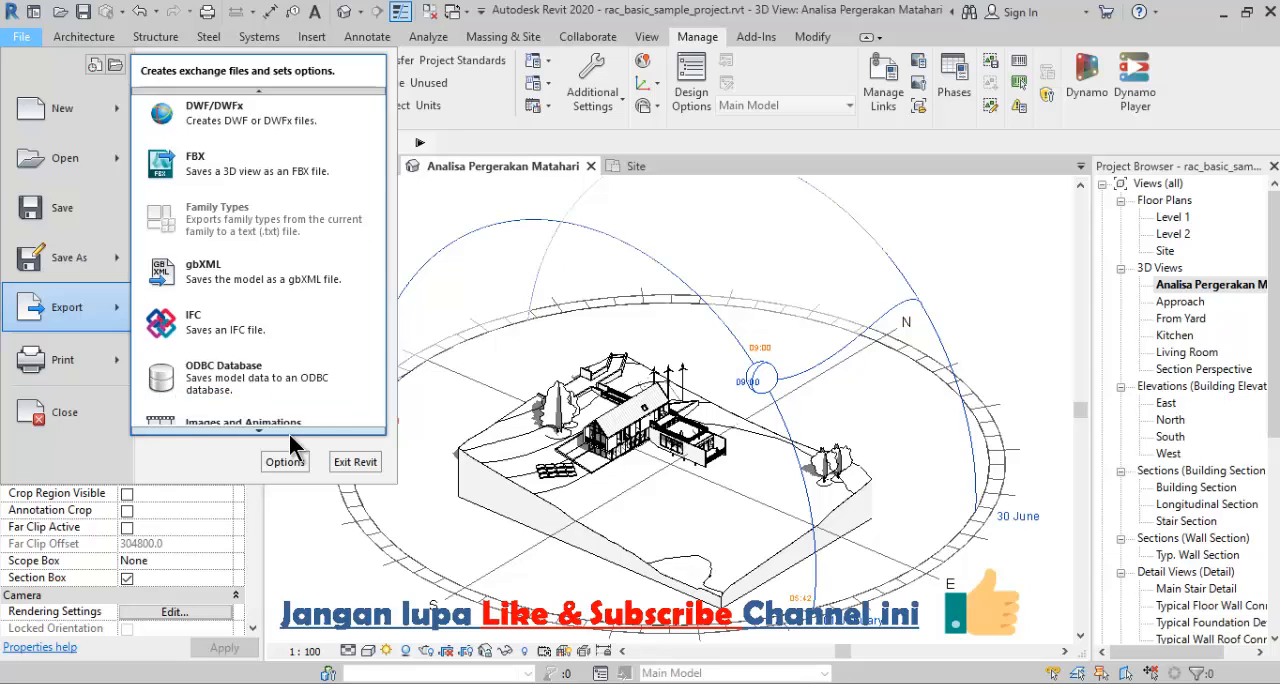
{"action": "mouse_move", "coordinate": [293, 312]}
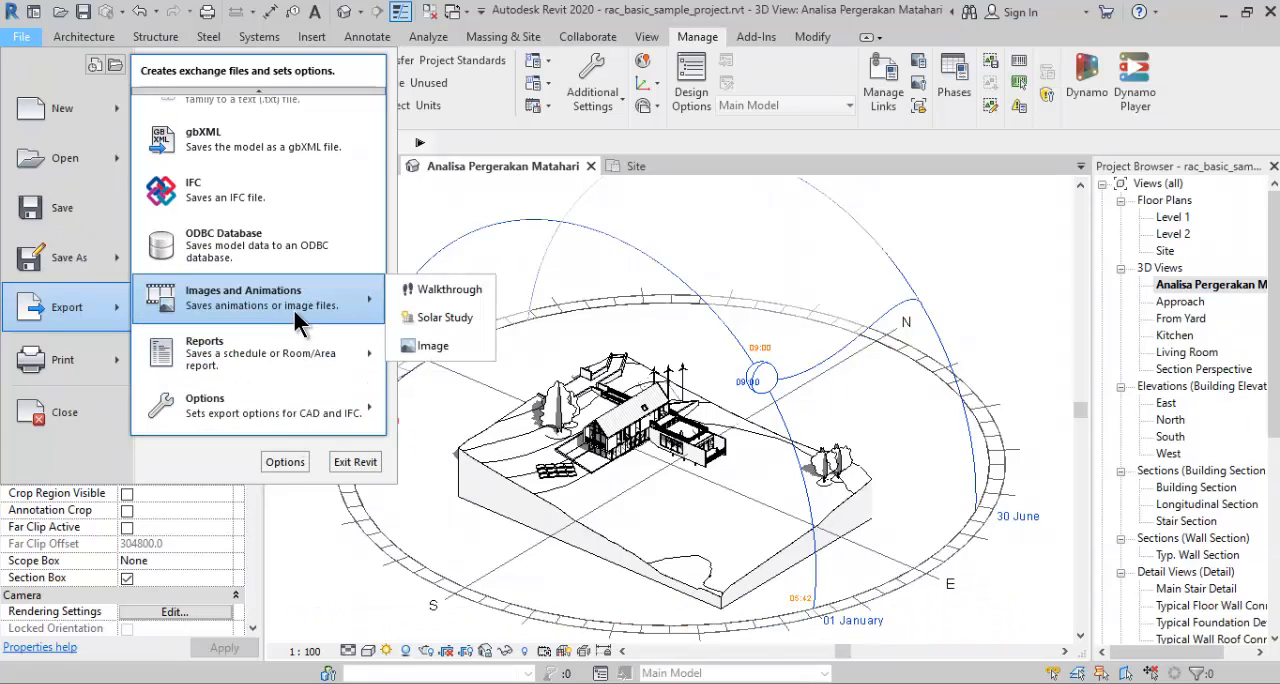
{"action": "left_click", "coordinate": [461, 310]}
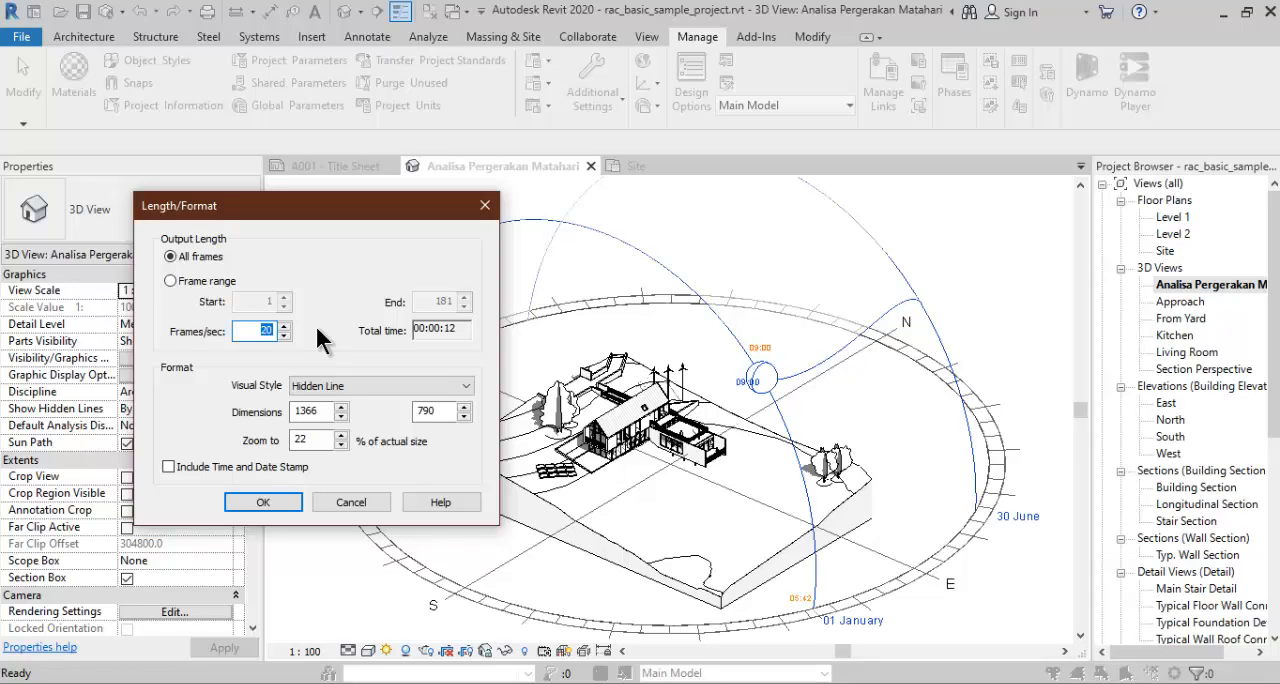
- Set the export to 10 frames per second, keep the Hidden Line visual style and accept the length and format settings
{"action": "type", "text": "10"}
{"action": "double_click", "coordinate": [257, 330]}
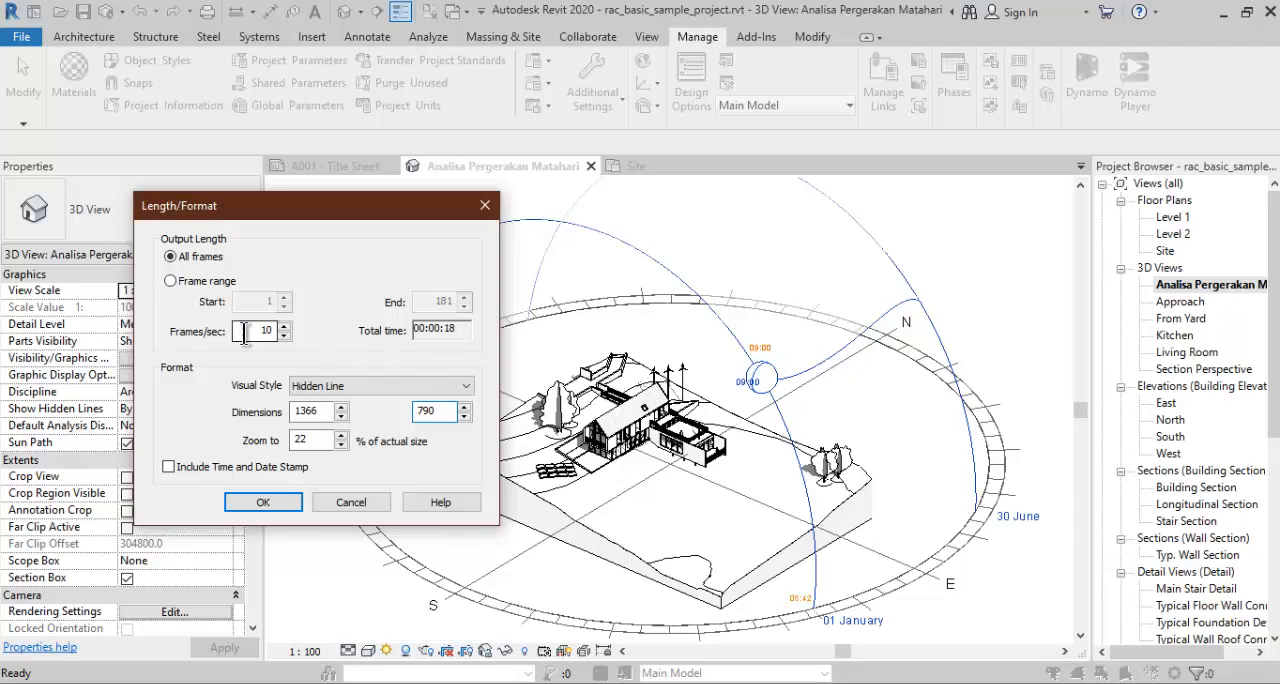
{"action": "left_click", "coordinate": [336, 388]}
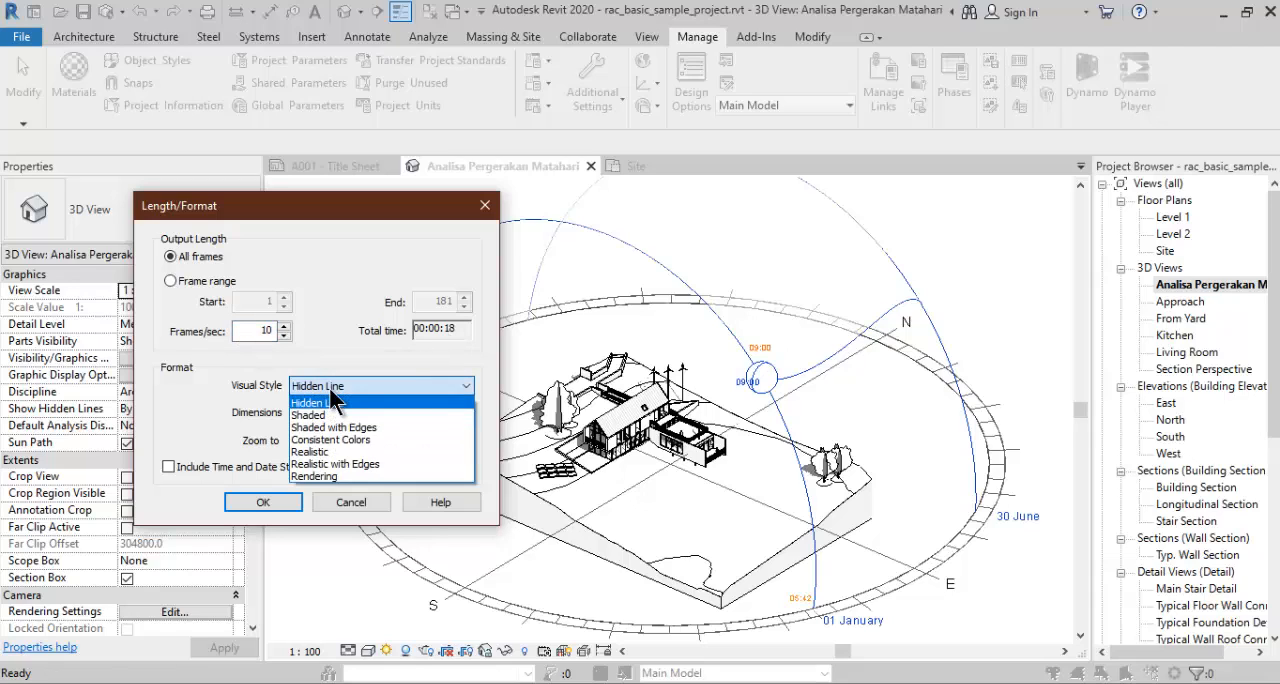
{"action": "left_click", "coordinate": [334, 399]}
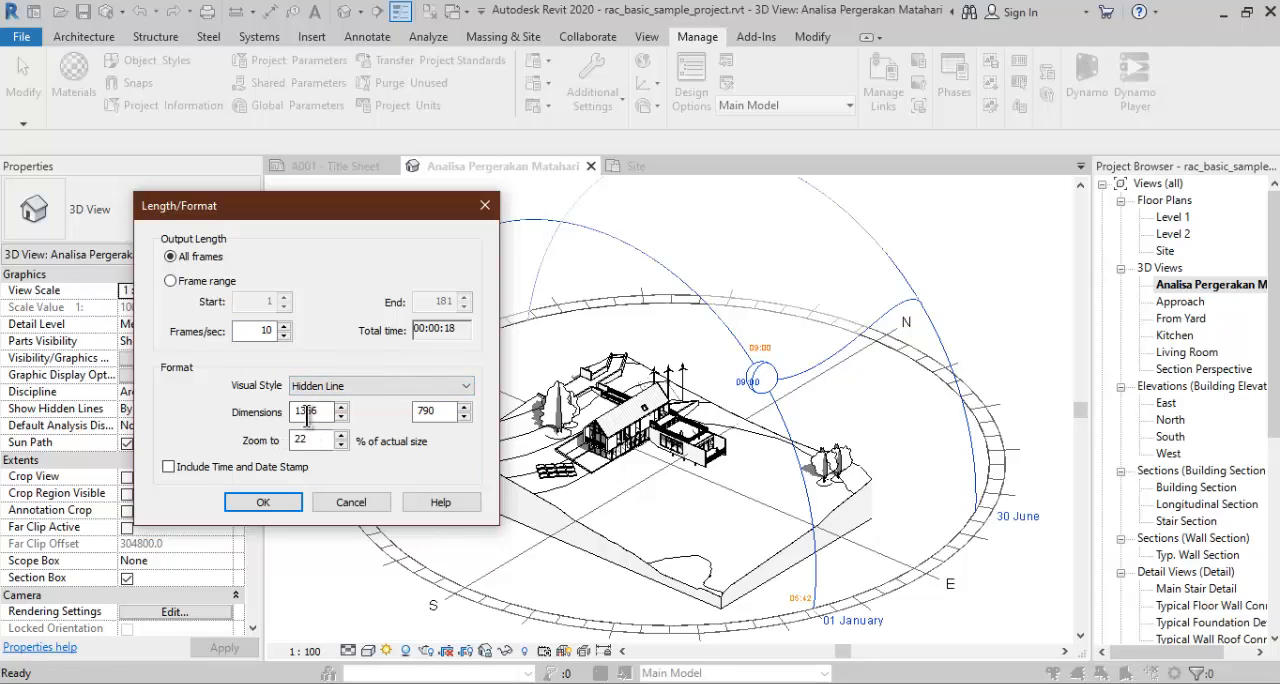
{"action": "left_click", "coordinate": [414, 412]}
{"action": "left_click", "coordinate": [310, 440]}
{"action": "left_click", "coordinate": [283, 500]}
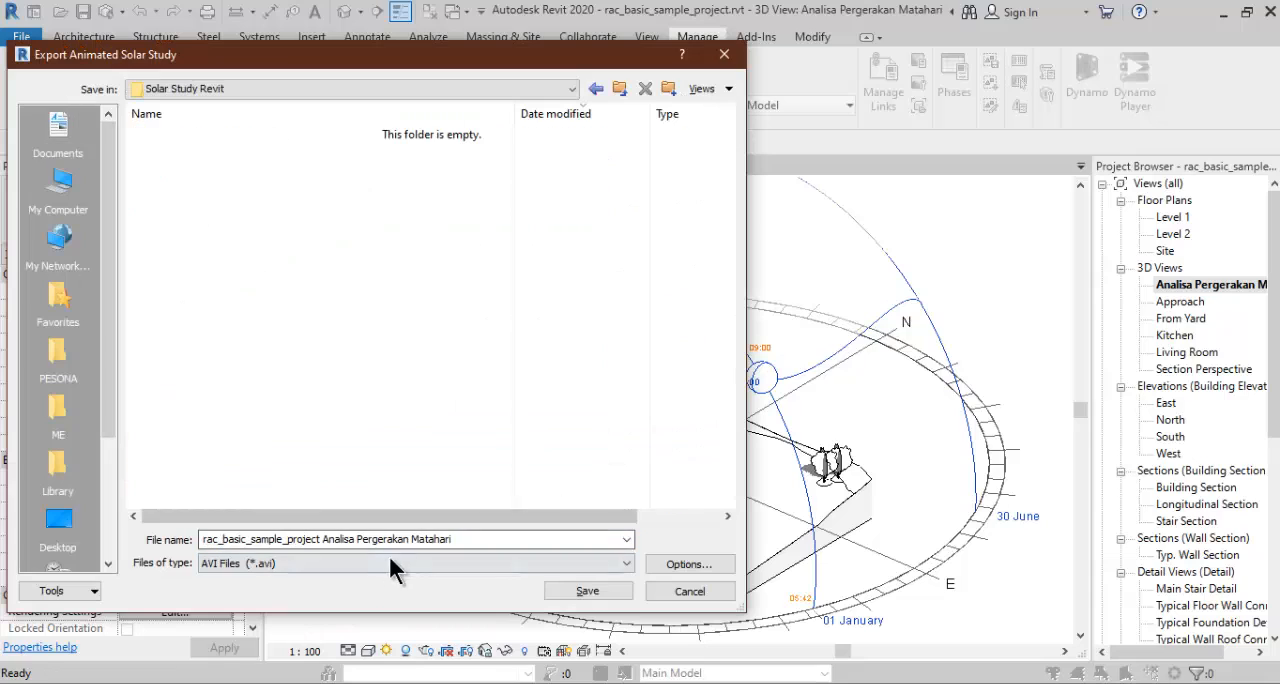
- Save the animation as the AVI file "Analisa Pergerakan Matahari Bulan Januari s.d. Juni 2022 Jam 9.00" with Full Frames (Uncompressed) compression
{"action": "left_click", "coordinate": [322, 539]}
{"action": "left_click", "coordinate": [322, 539]}
{"action": "key", "text": "shift+Home"}
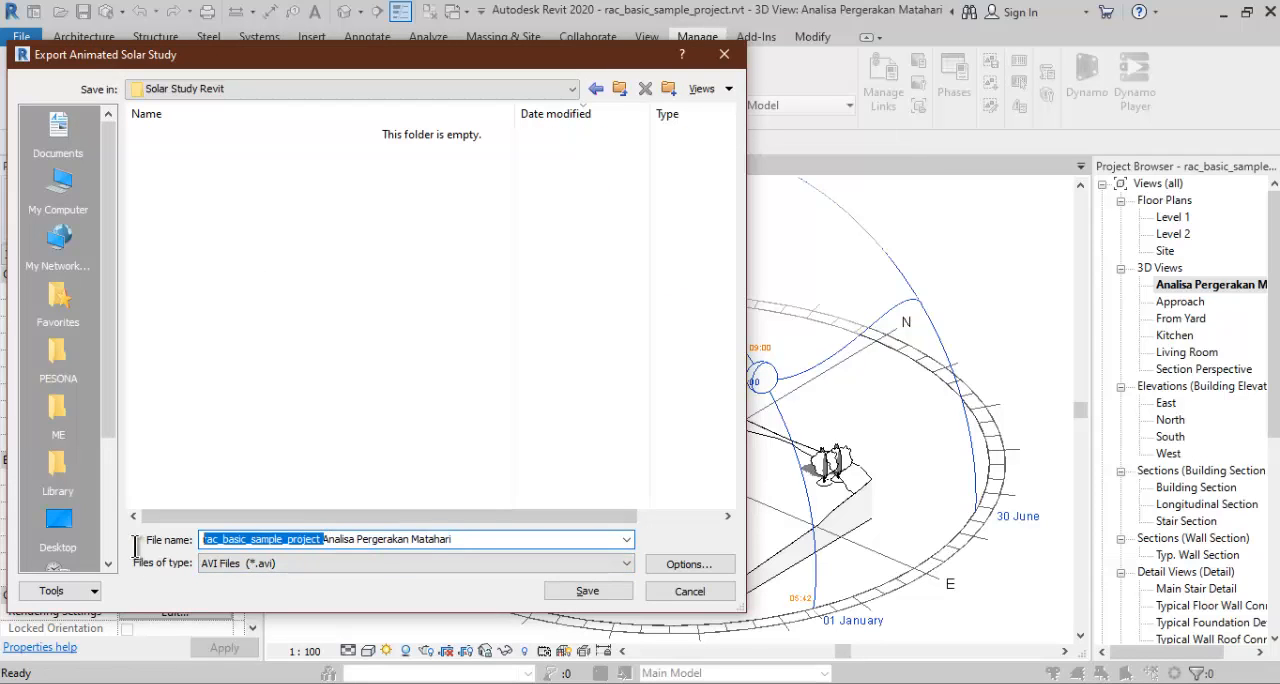
{"action": "key", "text": "BackSpace"}
{"action": "left_click", "coordinate": [340, 539]}
{"action": "type", "text": "B"}
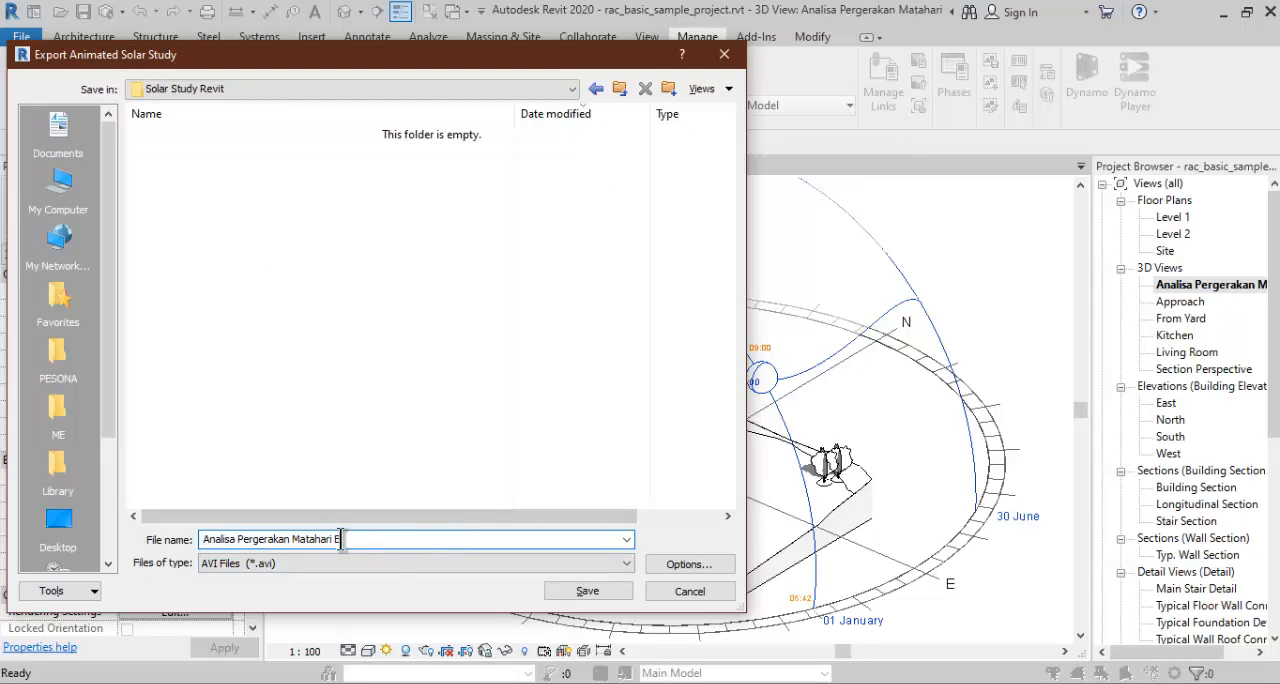
{"action": "type", "text": "ulan Januari s.d. Juni 2022 Jam 9.00"}
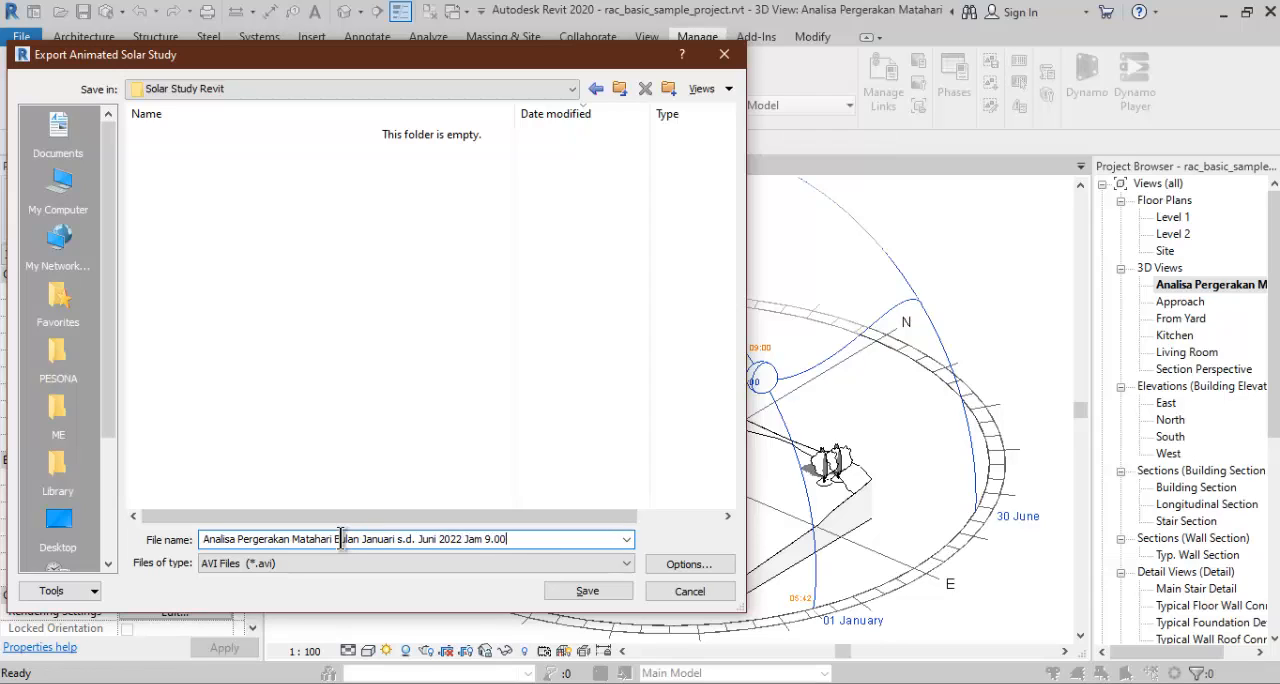
{"action": "left_click", "coordinate": [574, 594]}
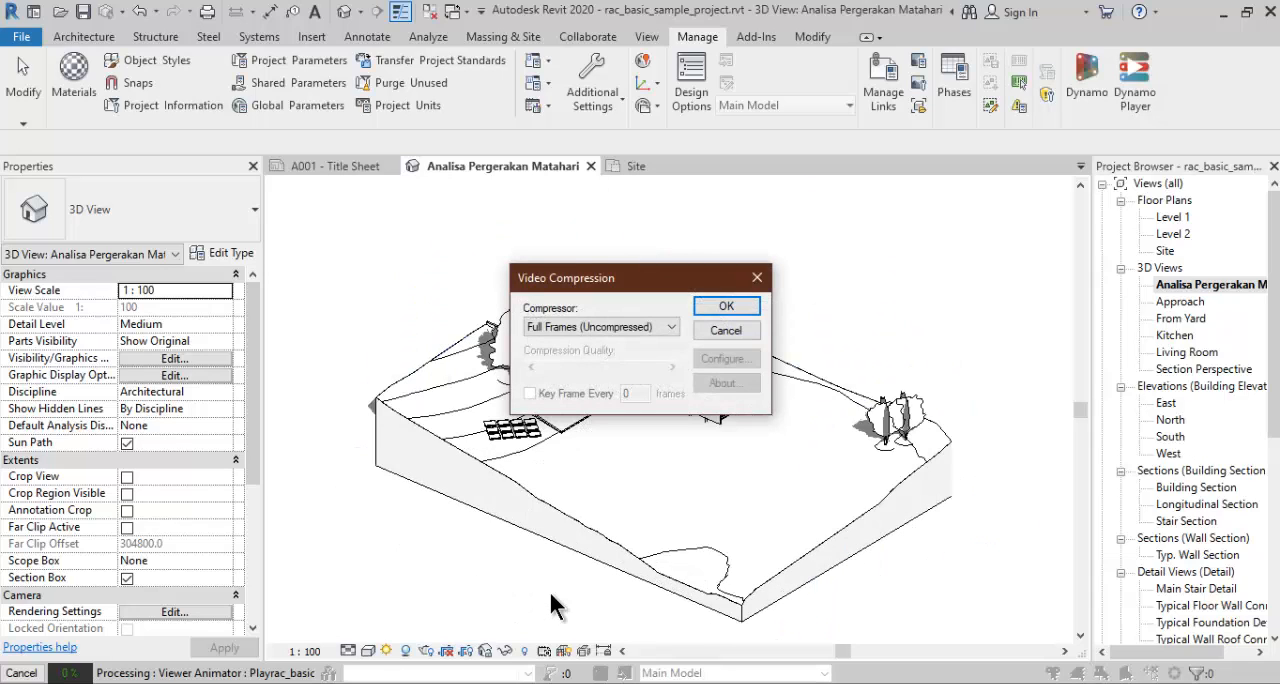
{"action": "left_click", "coordinate": [735, 305]}
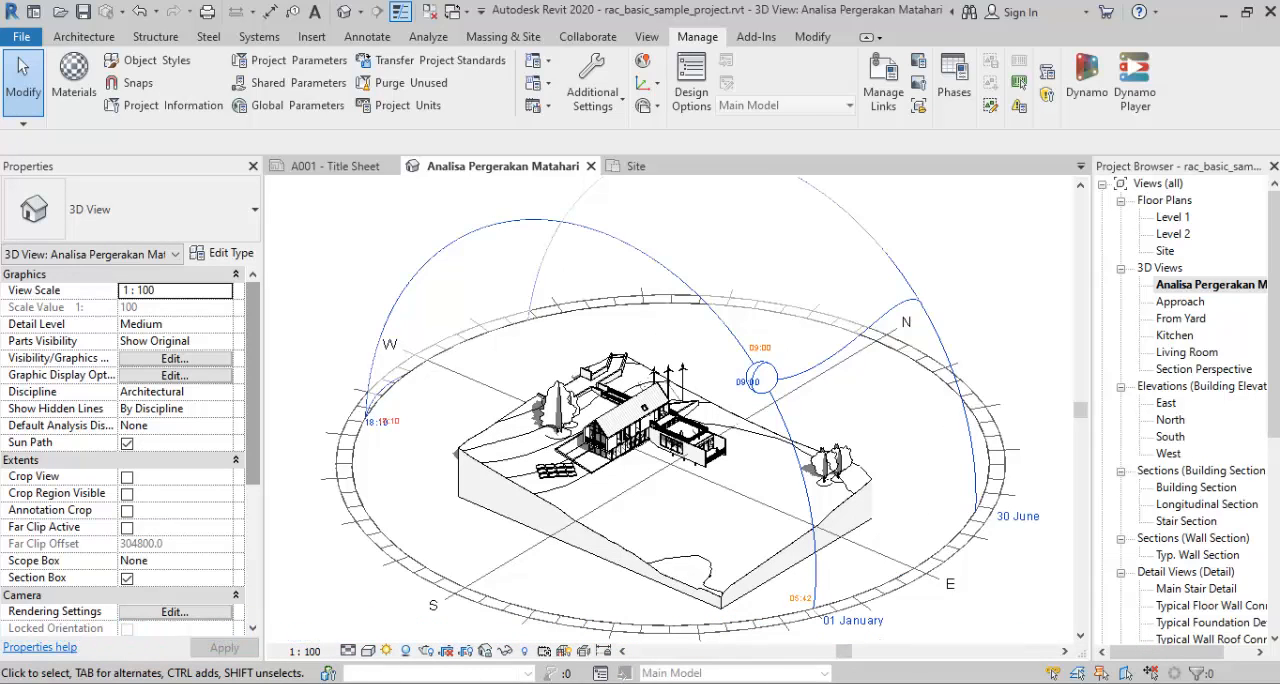
- Switch to the Solar Study Revit folder, watch the exported video in VLC, and return to Revit
{"action": "key", "text": "alt+Tab"}
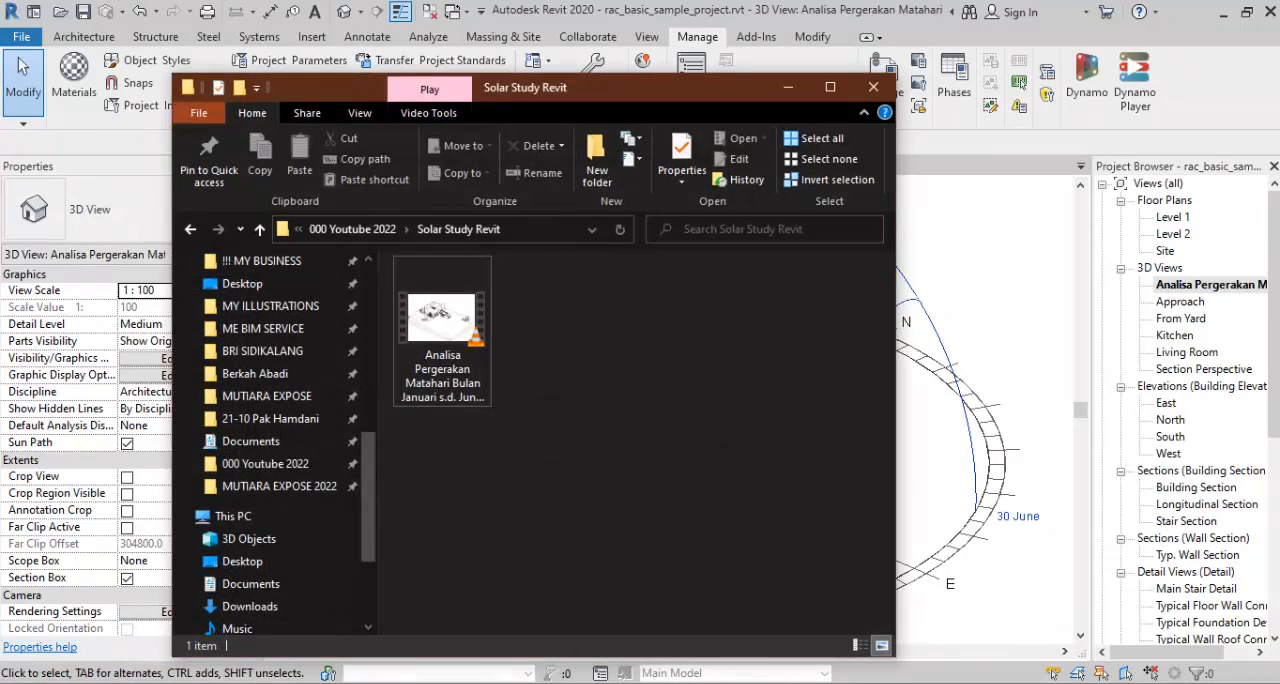
{"action": "double_click", "coordinate": [466, 383]}
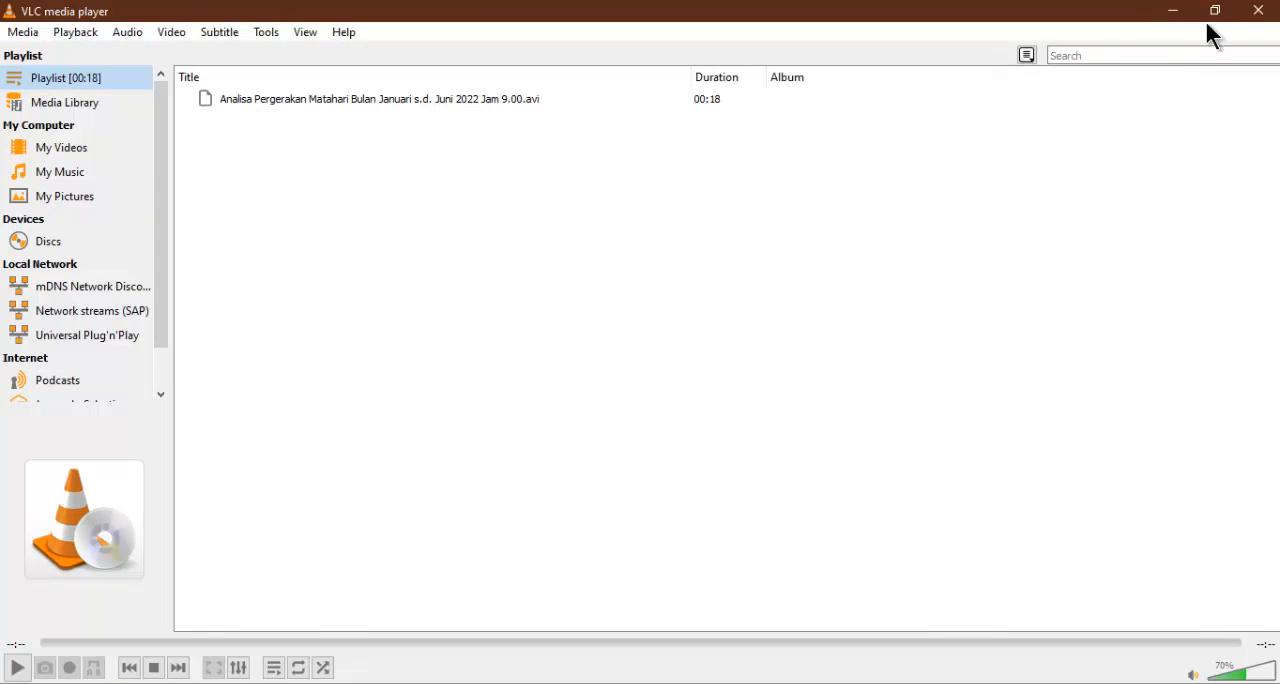
{"action": "left_click", "coordinate": [1254, 12]}
{"action": "left_click", "coordinate": [960, 277]}
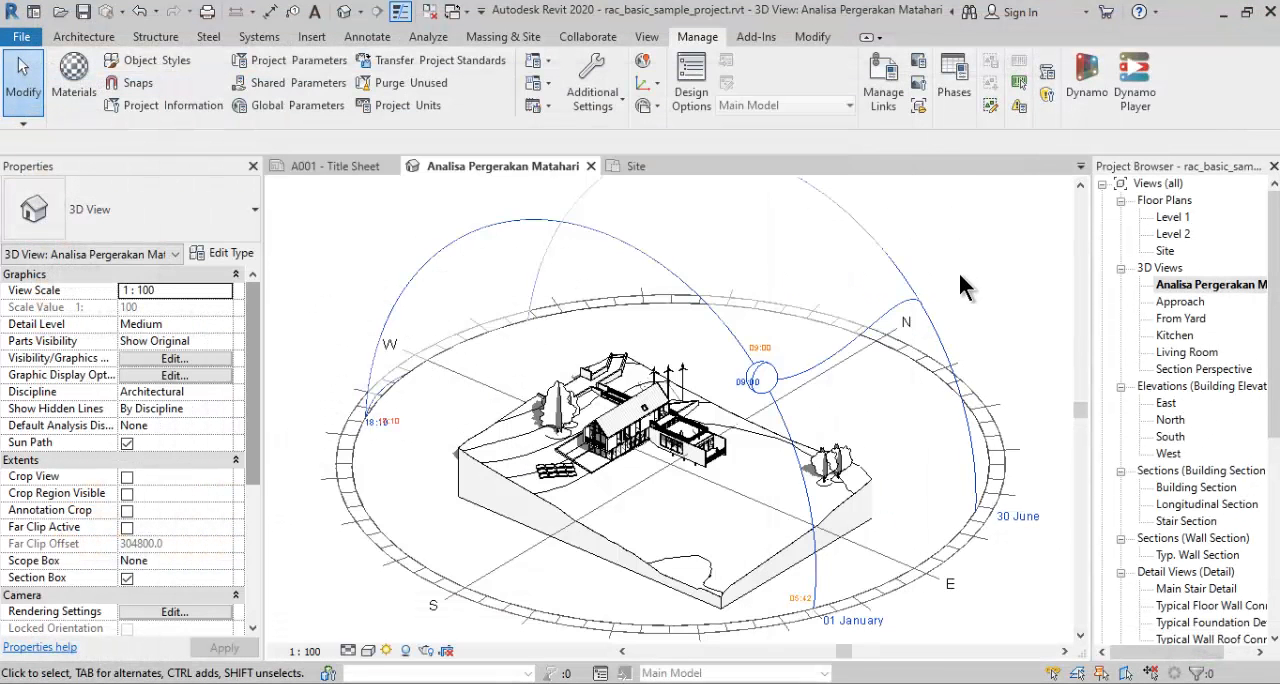
- Duplicate the 3D view Analisa Pergerakan Matahari
{"action": "left_click", "coordinate": [1182, 285]}
{"action": "right_click", "coordinate": [1182, 285]}
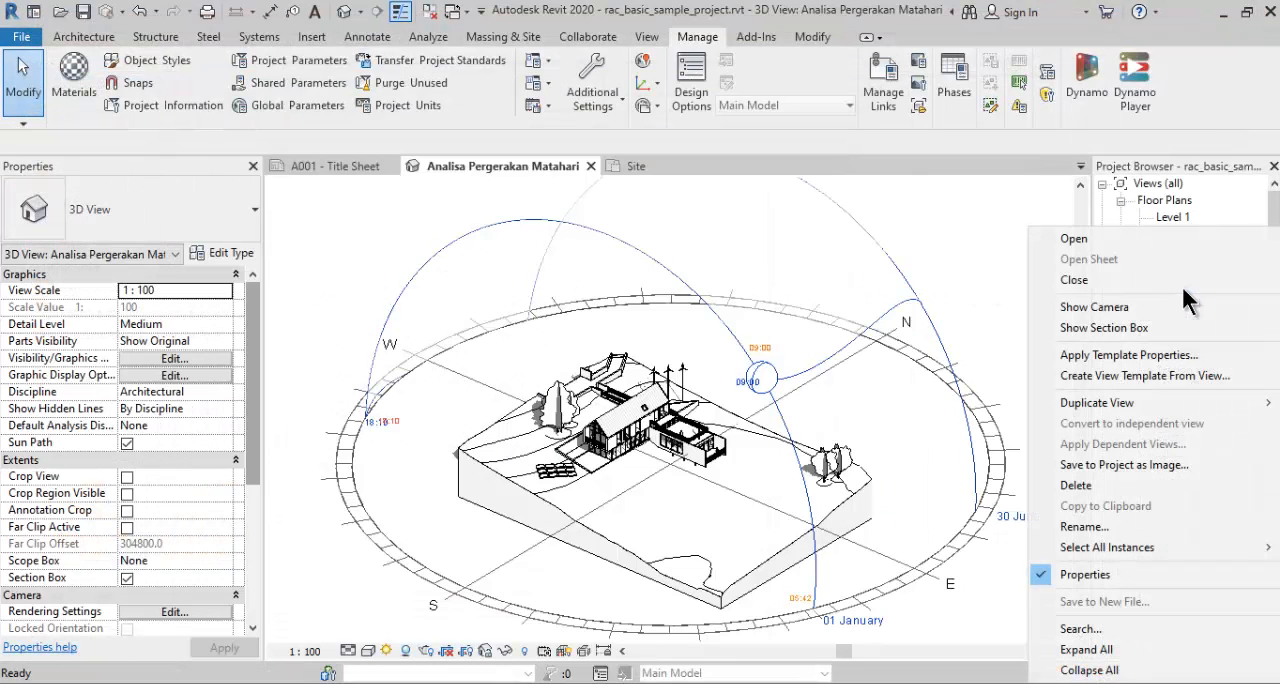
{"action": "mouse_move", "coordinate": [1094, 403]}
{"action": "left_click", "coordinate": [958, 404]}
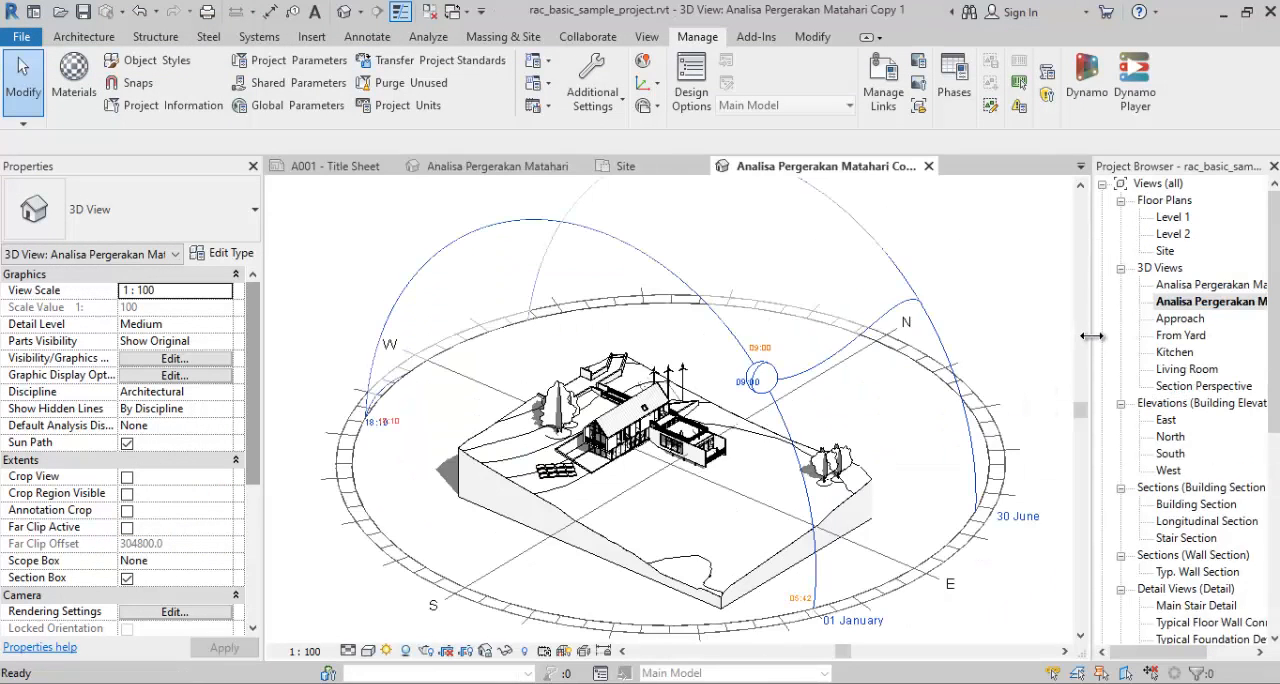
- Rename the duplicated 3D view as "Analisa Pergerakan Matahari Single Day"
{"action": "left_click_drag", "start_coordinate": [1088, 338], "coordinate": [1023, 340]}
{"action": "right_click", "coordinate": [1146, 300]}
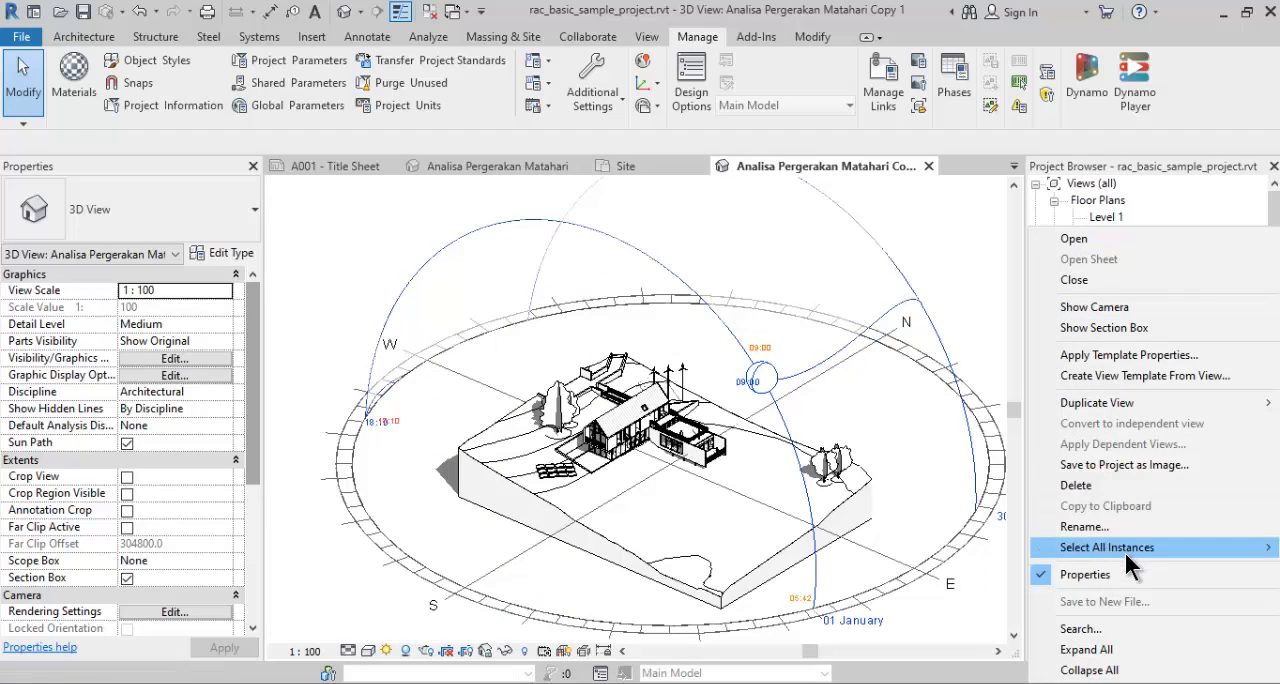
{"action": "left_click", "coordinate": [1052, 528]}
{"action": "left_click", "coordinate": [1245, 305]}
{"action": "double_click", "coordinate": [1245, 305]}
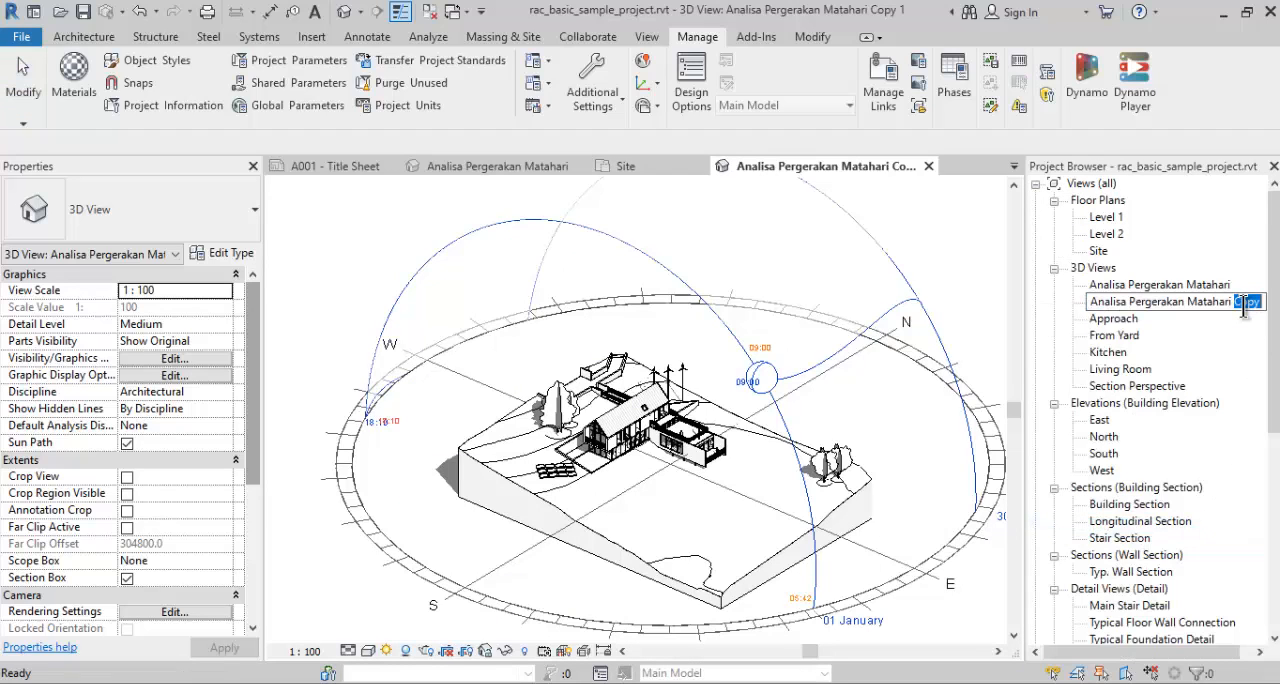
{"action": "type", "text": "Single D"}
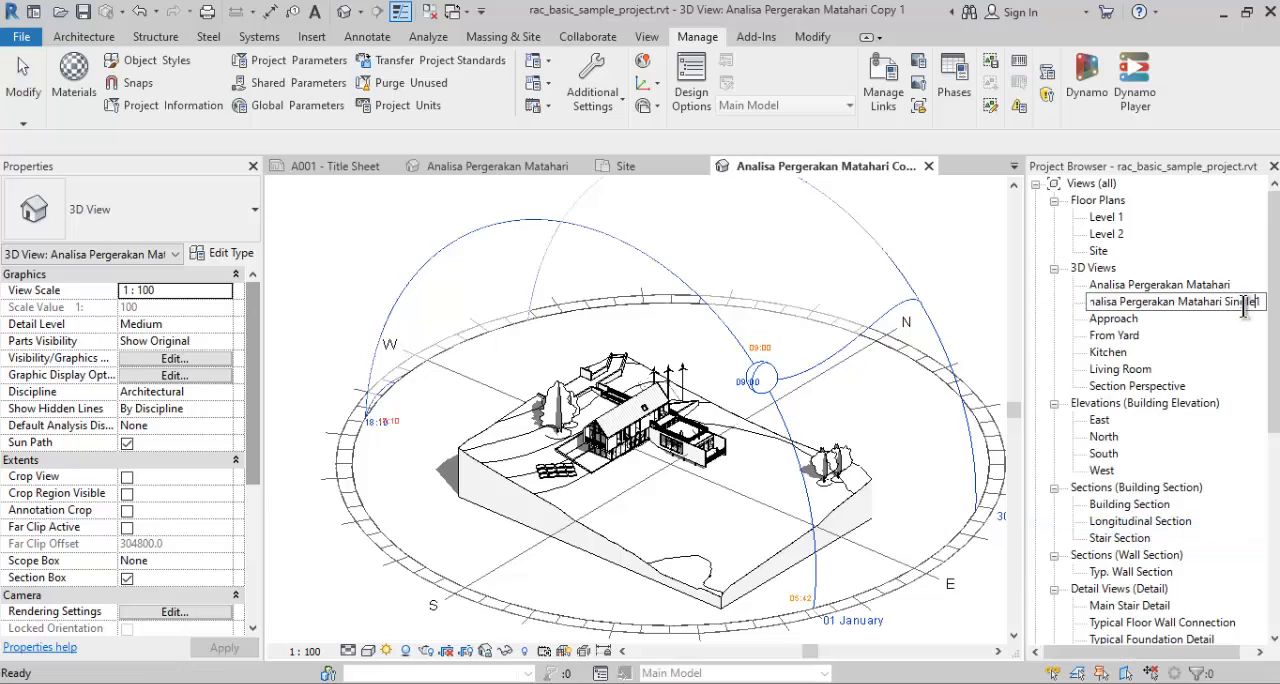
{"action": "type", "text": "ay"}
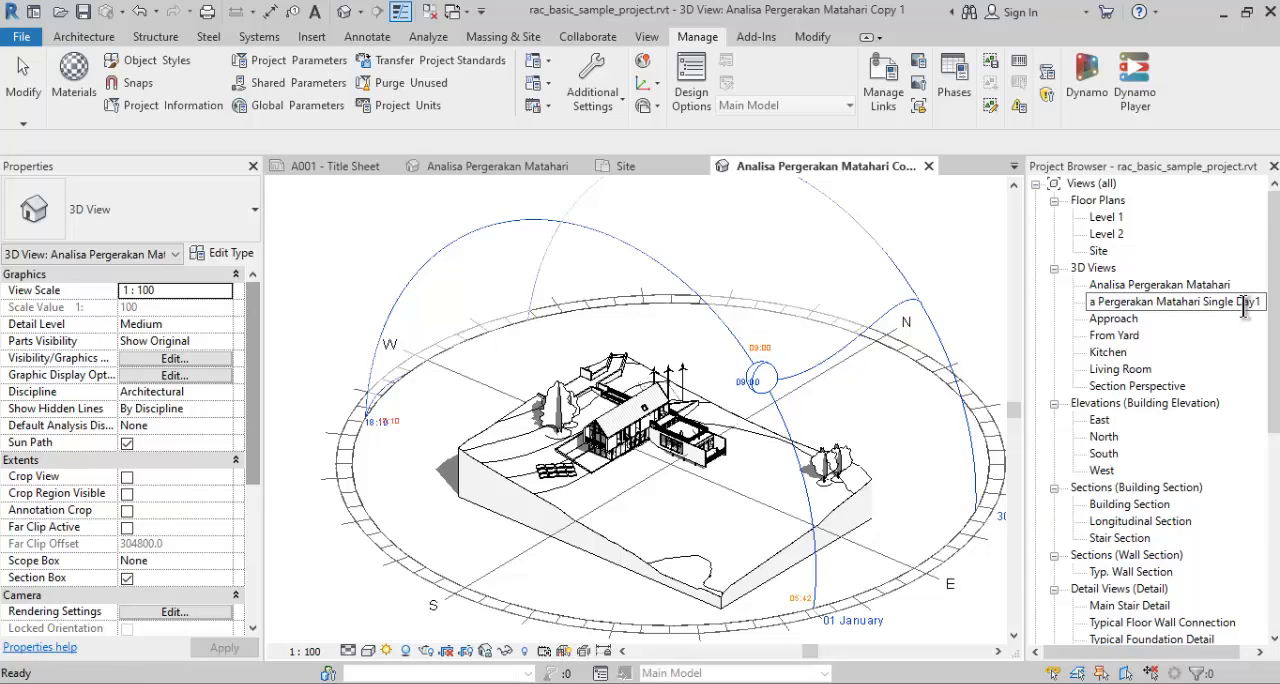
{"action": "key", "text": "Return"}
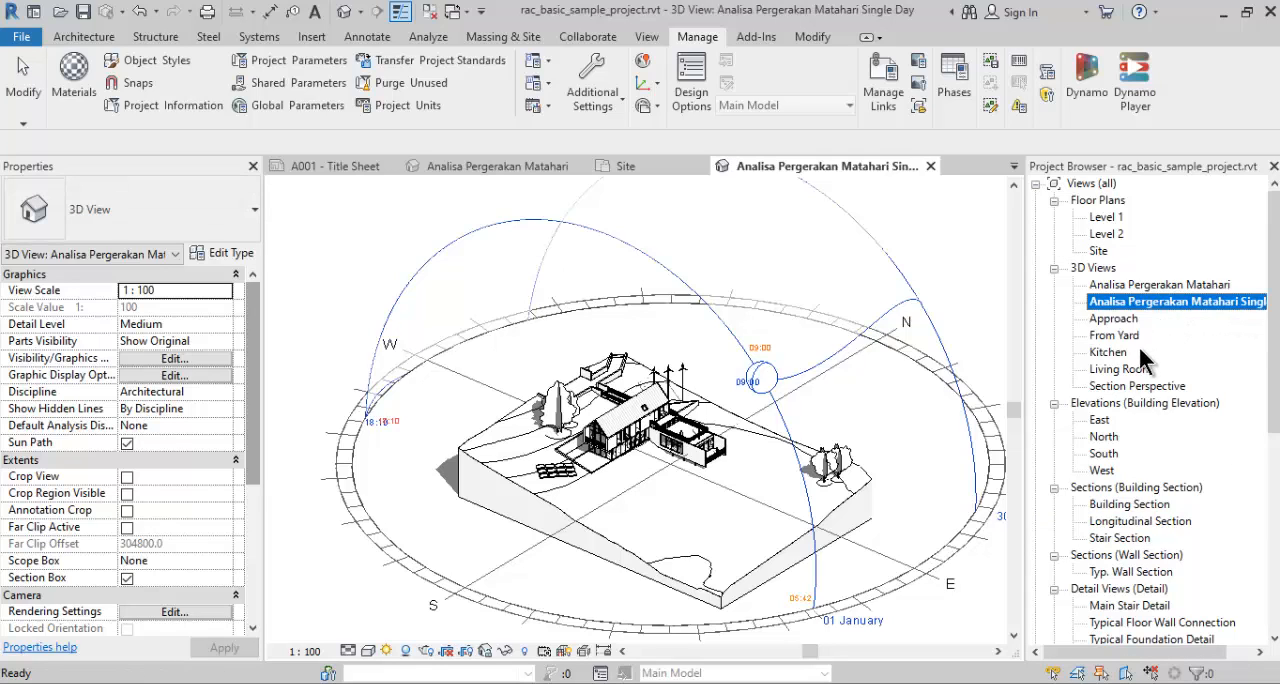
{"action": "left_click", "coordinate": [846, 395]}
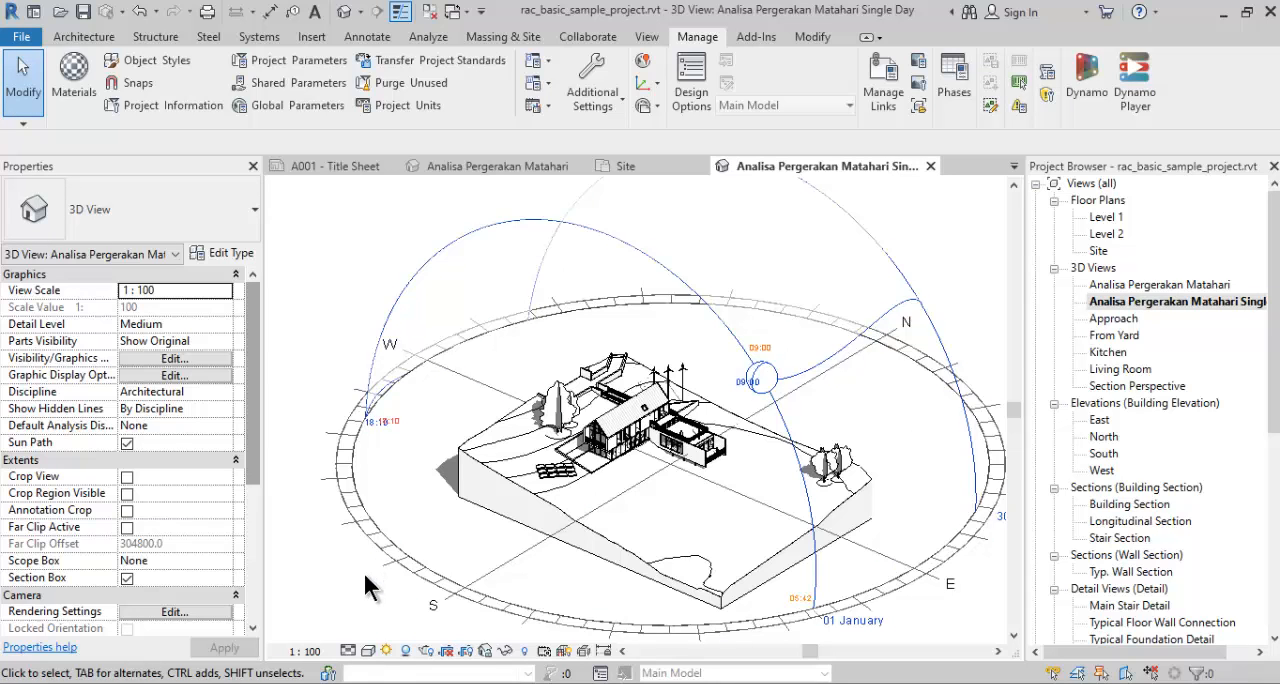
- Change the view's sun settings to a Single Day study from sunrise to sunset with a 15-minute time interval
{"action": "left_click", "coordinate": [386, 651]}
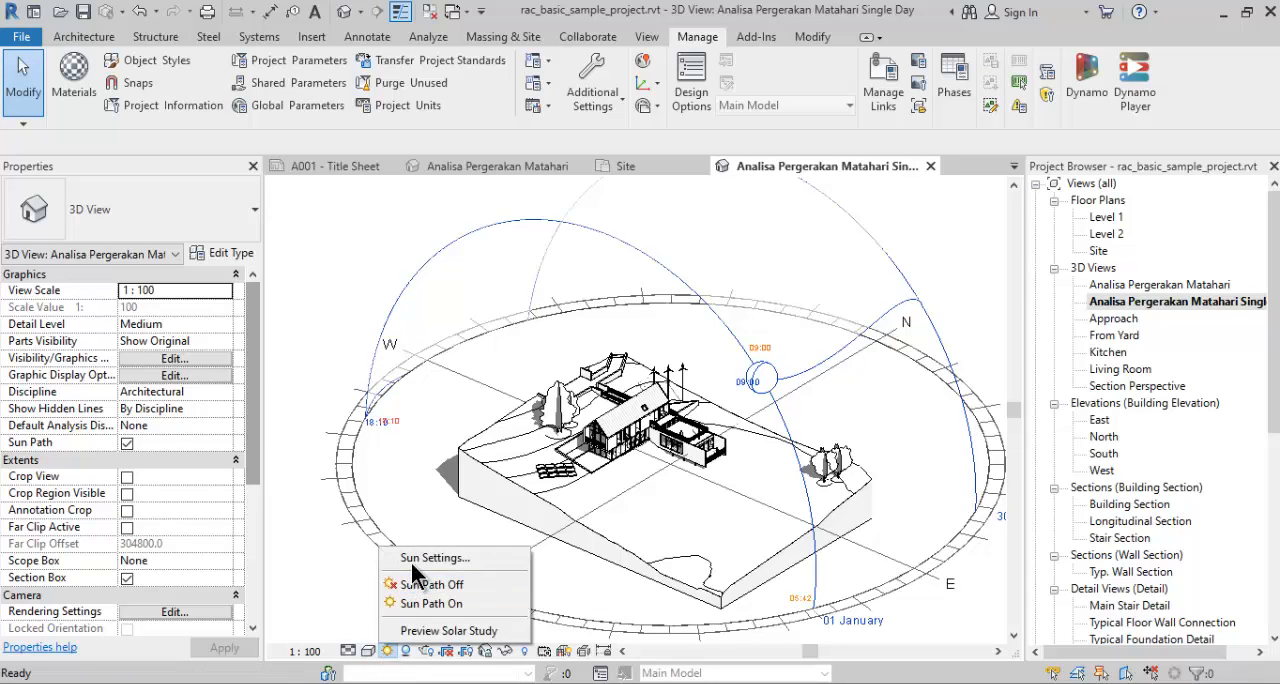
{"action": "left_click", "coordinate": [416, 559]}
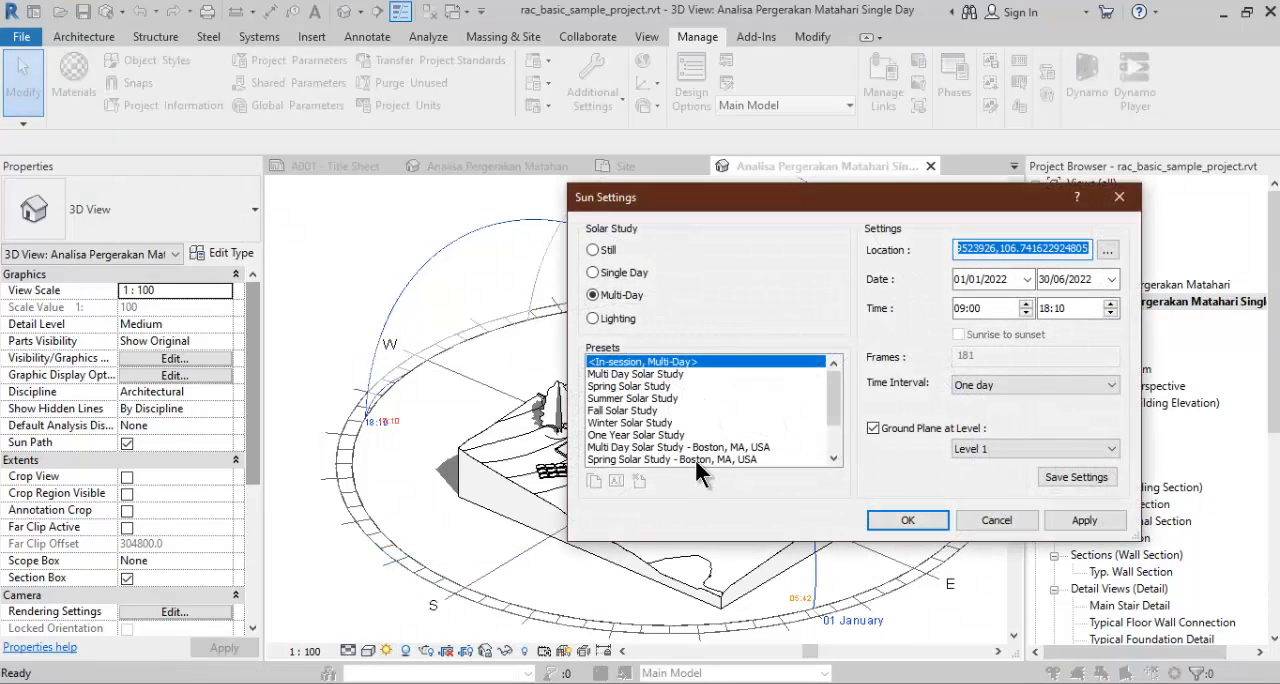
{"action": "left_click", "coordinate": [594, 273]}
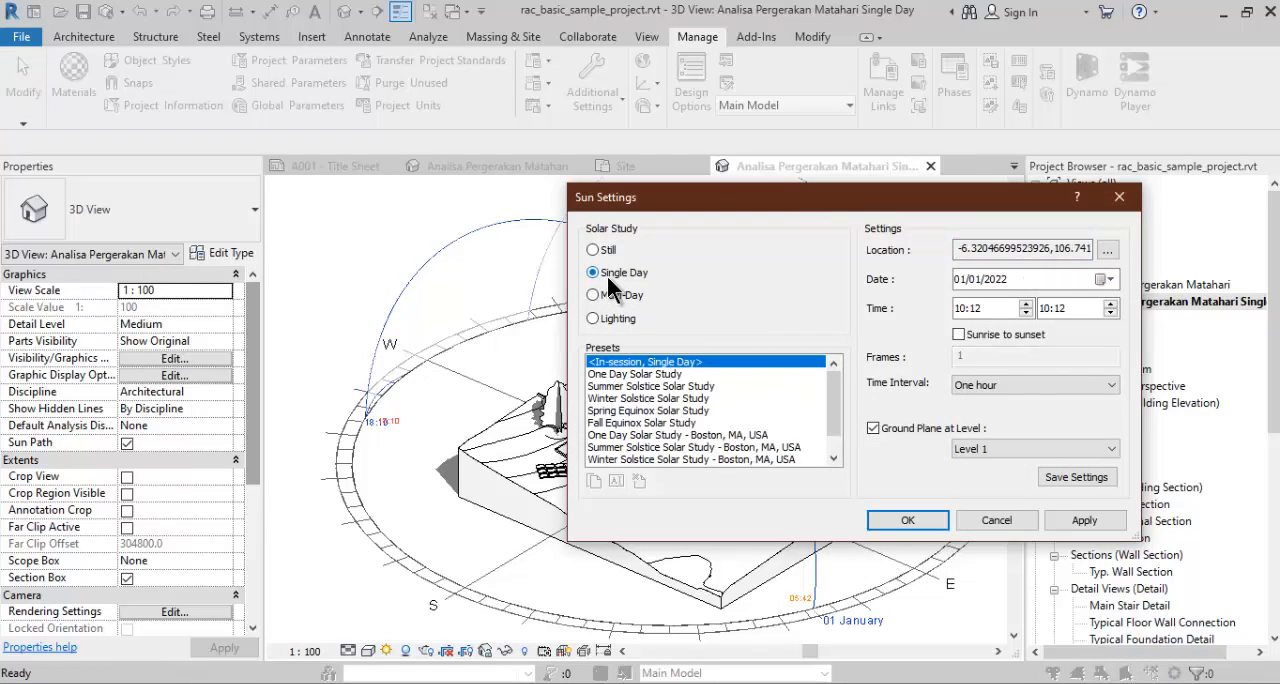
{"action": "left_click", "coordinate": [959, 335]}
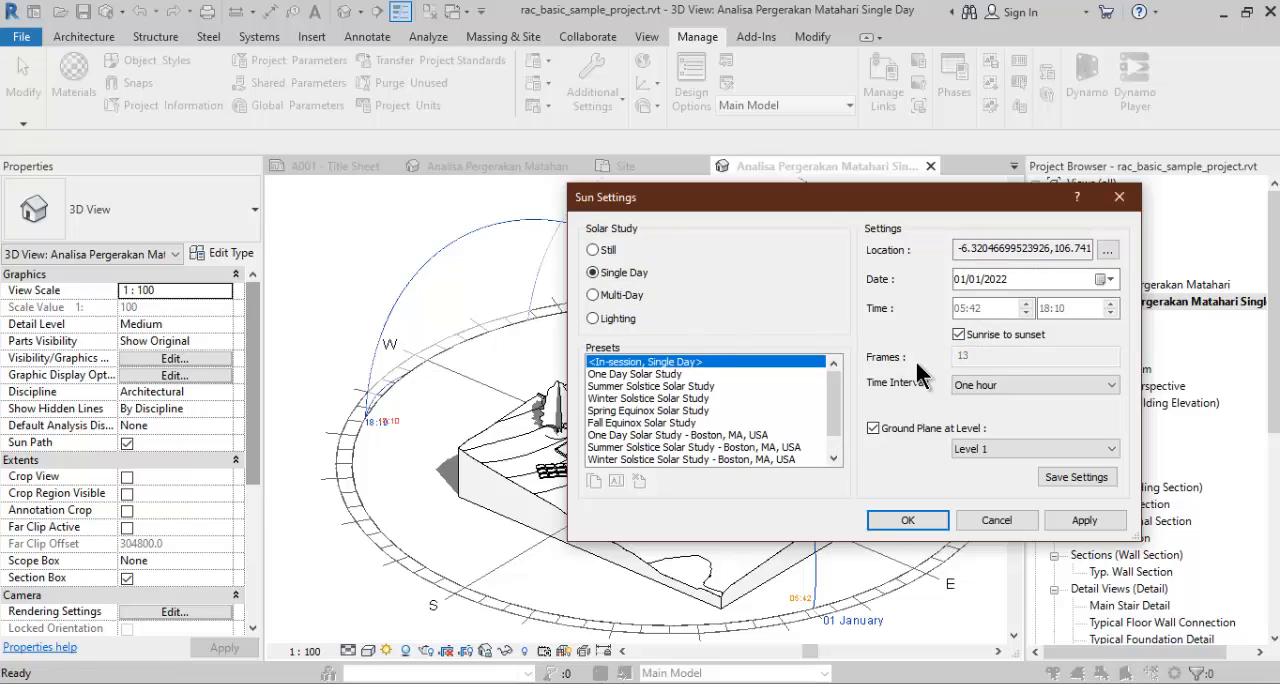
{"action": "left_click", "coordinate": [972, 384]}
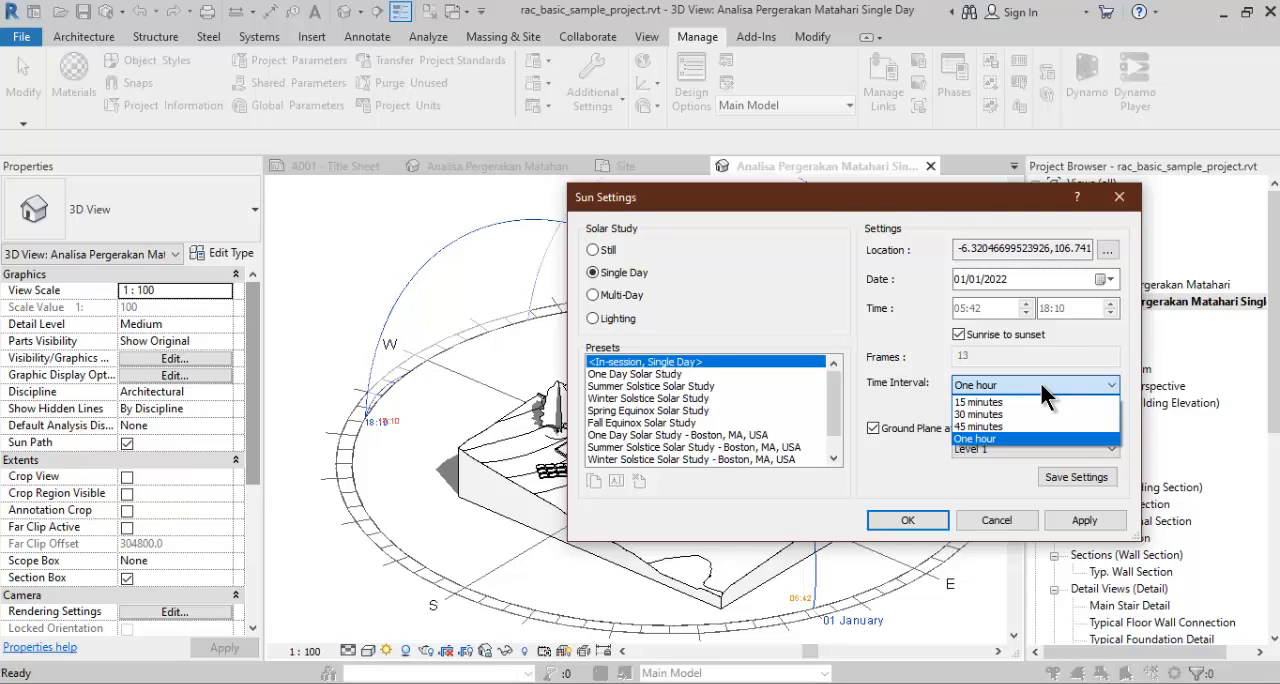
{"action": "left_click", "coordinate": [1028, 398]}
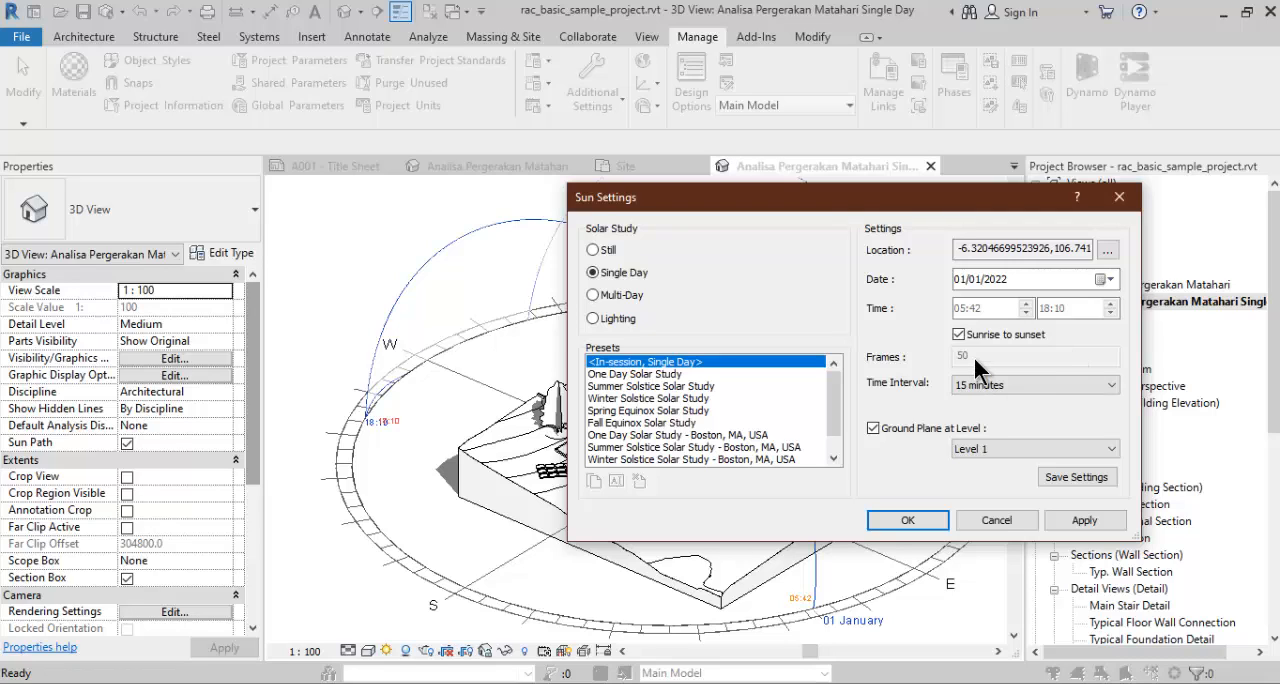
{"action": "left_click", "coordinate": [903, 518]}
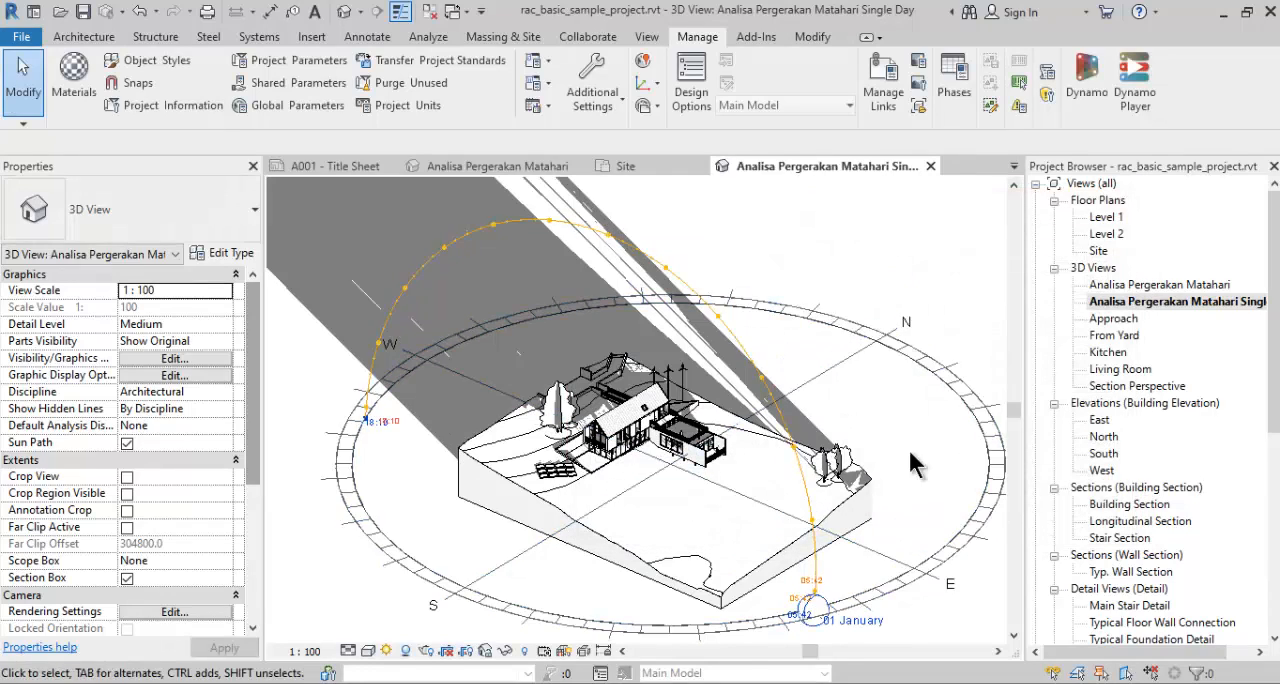
- Frame the house closely in the 3D view and start exporting the single-day solar study as an animation
{"action": "scroll", "coordinate": [856, 264], "scroll_direction": "up", "scroll_amount": 1}
{"action": "middle_click_drag", "start_coordinate": [849, 312], "coordinate": [849, 242]}
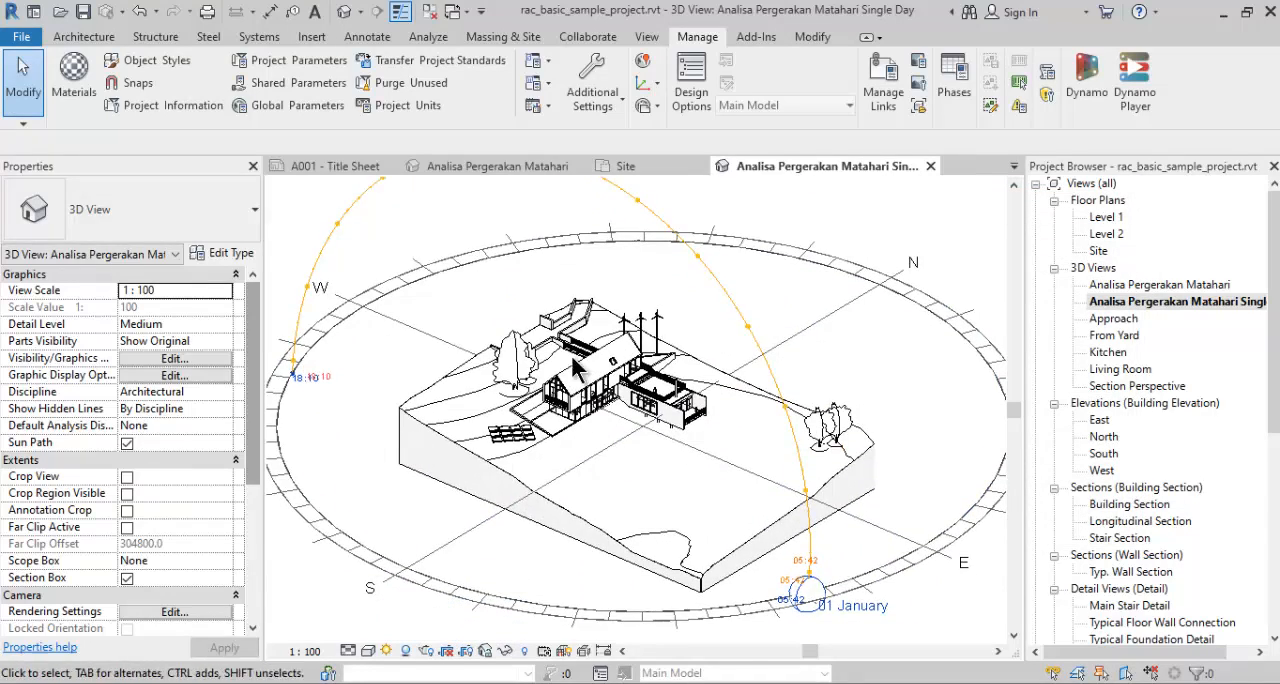
{"action": "scroll", "coordinate": [572, 367], "scroll_direction": "up", "scroll_amount": 3}
{"action": "scroll", "coordinate": [736, 393], "scroll_direction": "up", "scroll_amount": 3}
{"action": "middle_click_drag", "start_coordinate": [764, 403], "coordinate": [690, 430]}
{"action": "scroll", "coordinate": [752, 421], "scroll_direction": "down", "scroll_amount": 3}
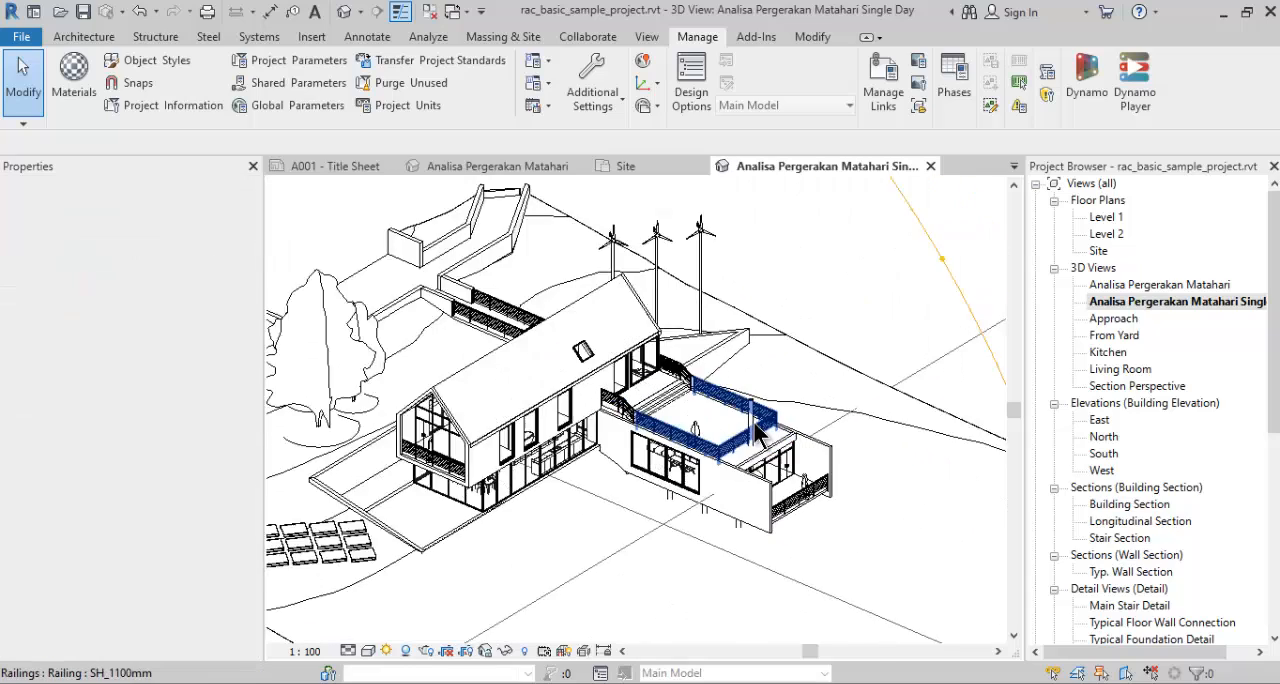
{"action": "scroll", "coordinate": [754, 419], "scroll_direction": "up", "scroll_amount": 2}
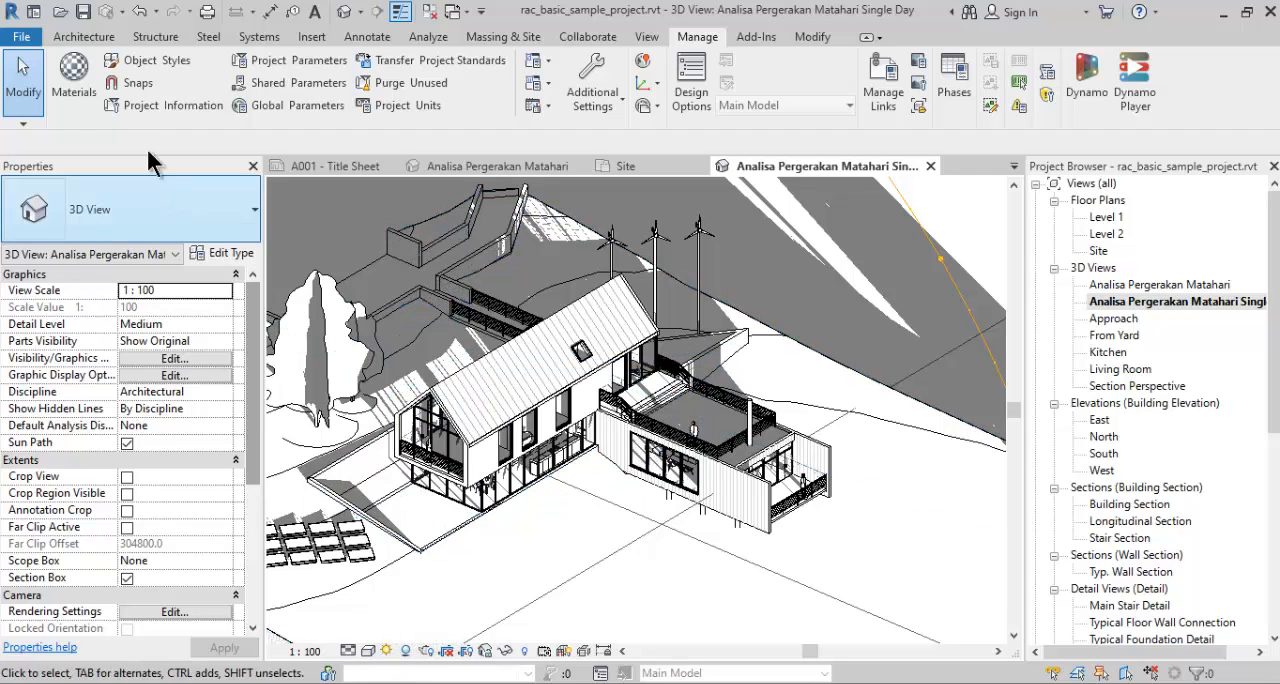
{"action": "left_click", "coordinate": [21, 36]}
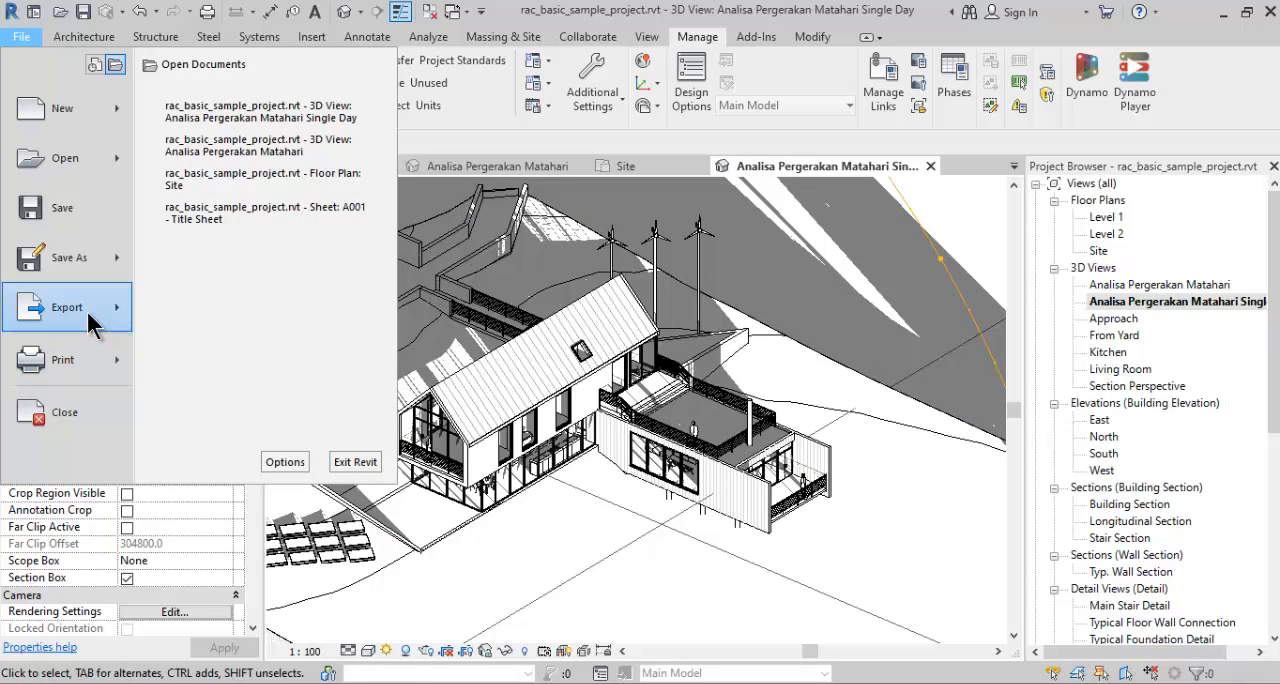
{"action": "mouse_move", "coordinate": [30, 320]}
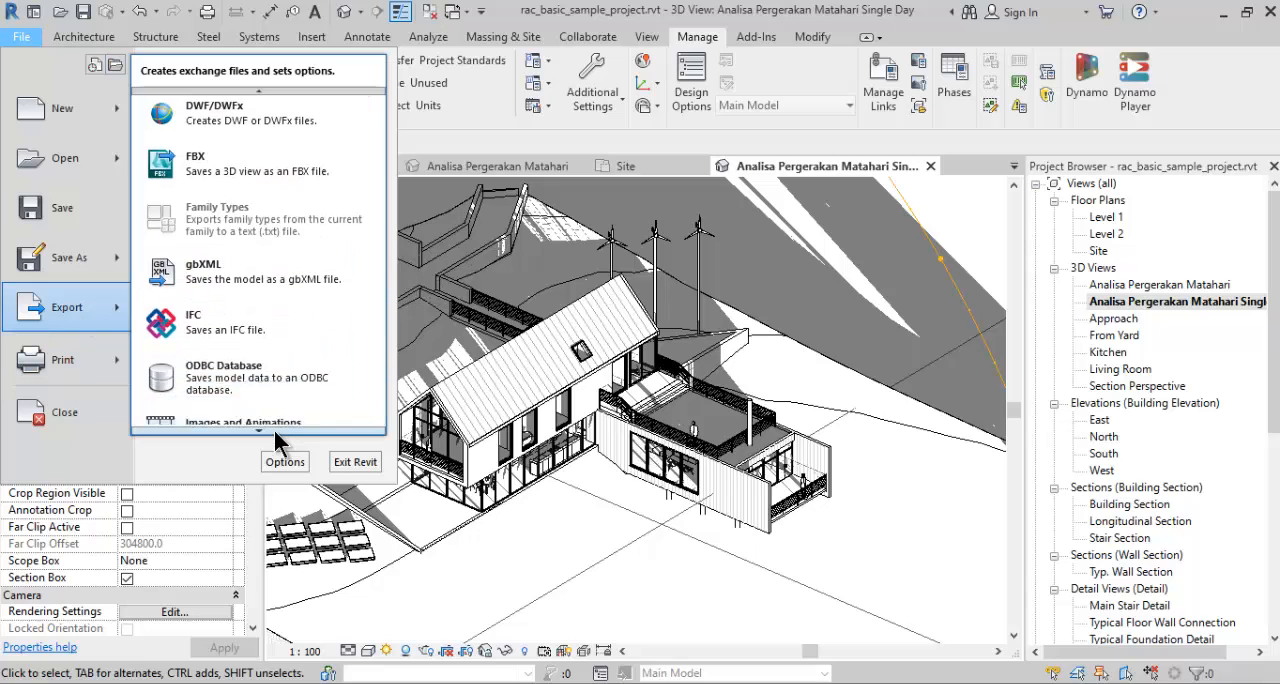
{"action": "mouse_move", "coordinate": [303, 305]}
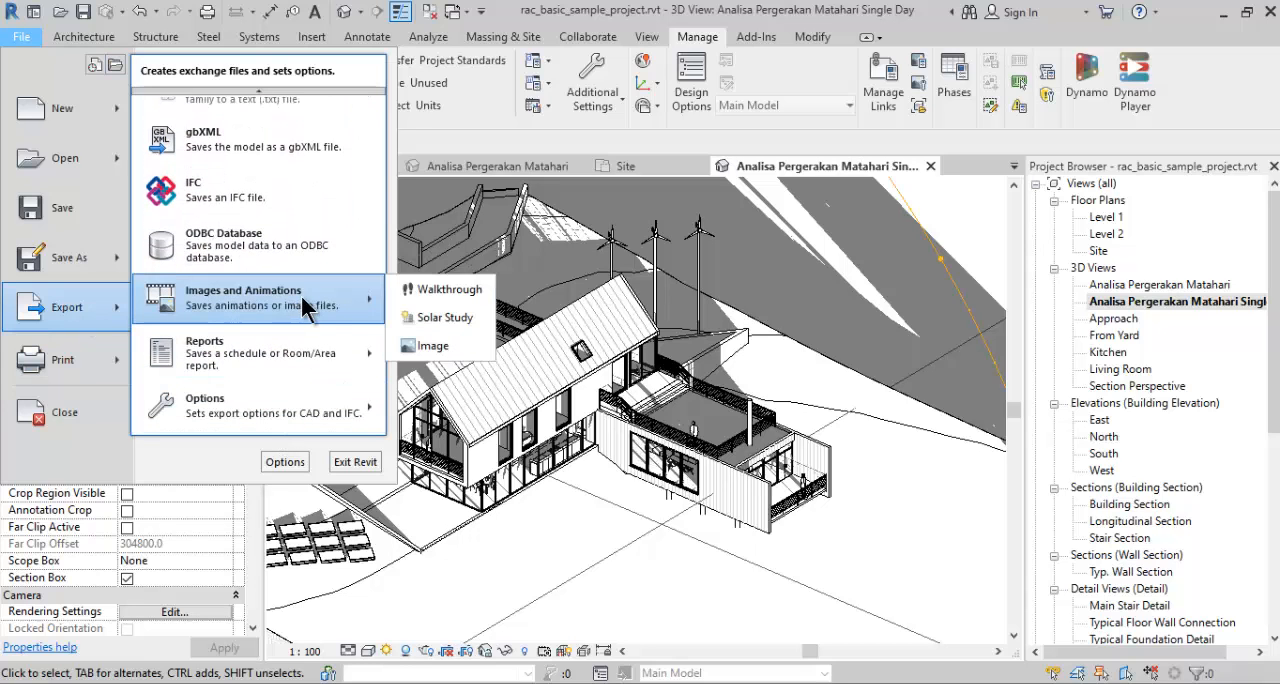
{"action": "left_click", "coordinate": [418, 312]}
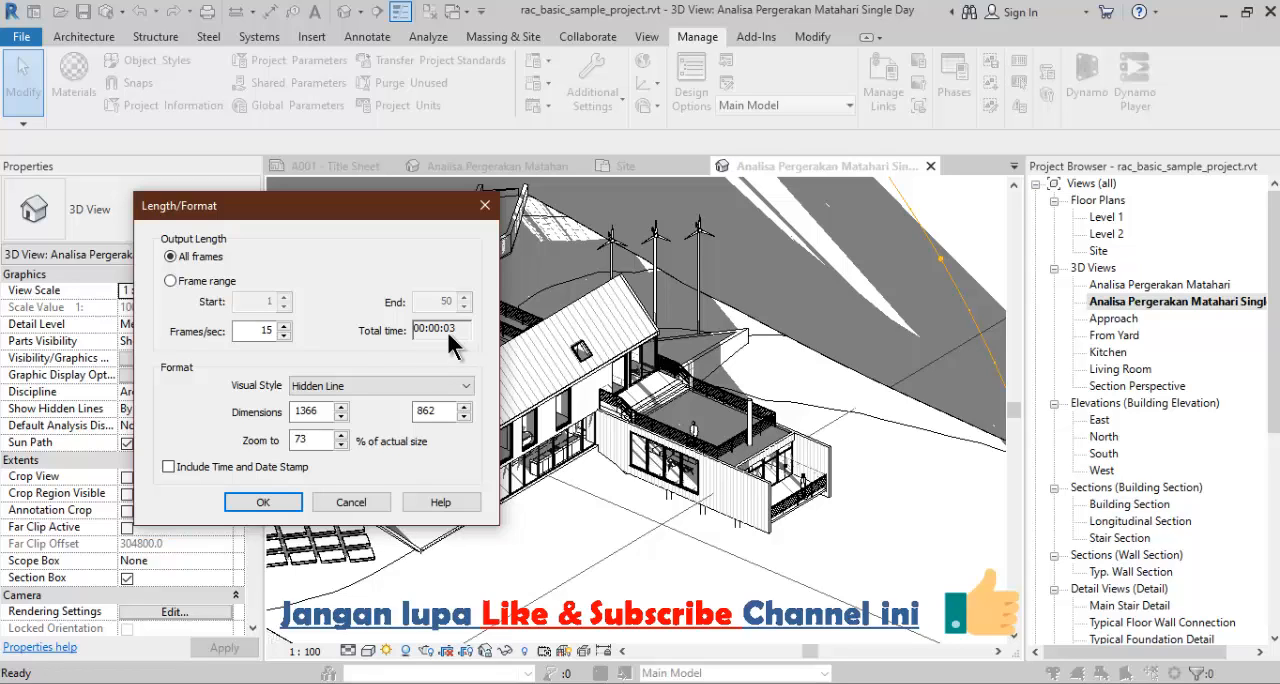
- Set the export to 3 frames per second and 120% of actual size, include the time and date stamp, and accept the settings
{"action": "double_click", "coordinate": [273, 336]}
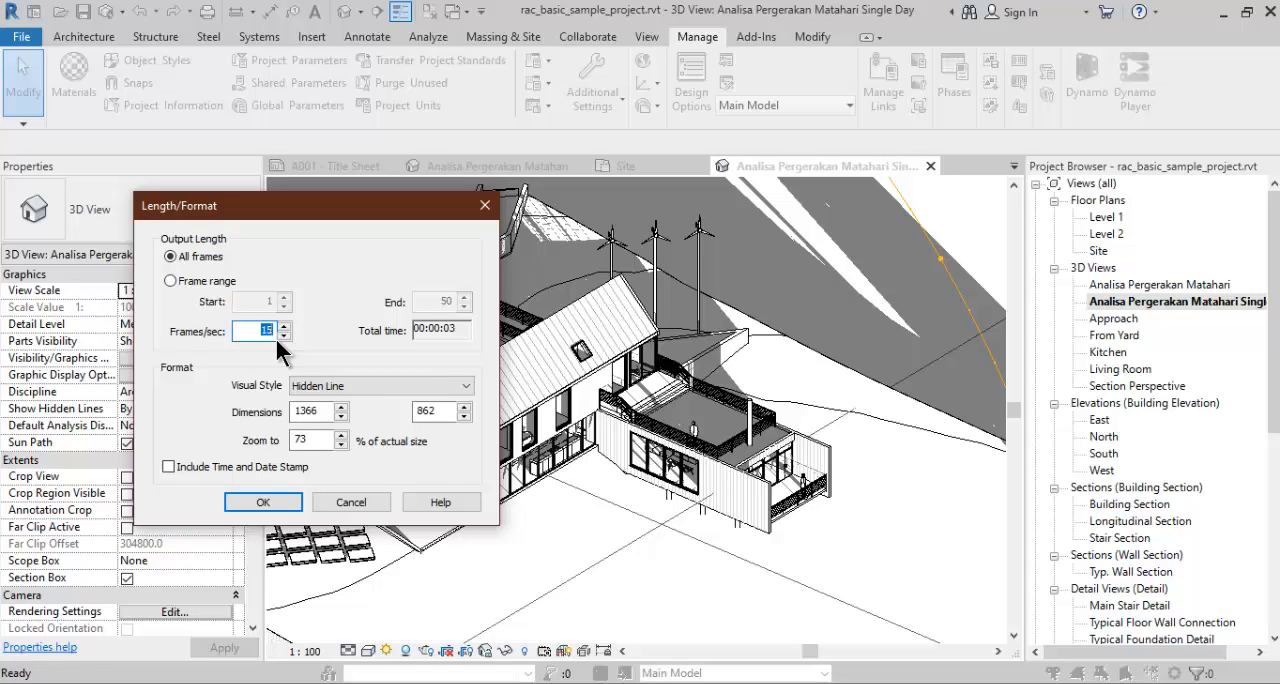
{"action": "type", "text": "3"}
{"action": "left_click", "coordinate": [416, 411]}
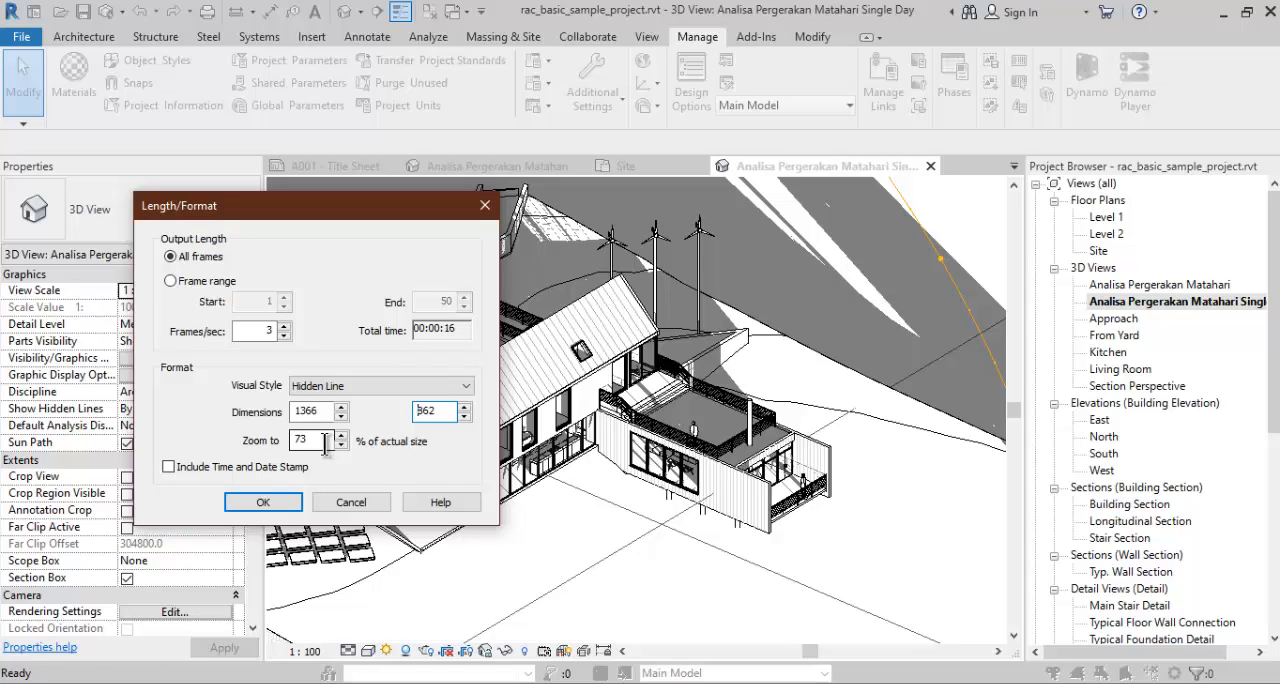
{"action": "left_click_drag", "start_coordinate": [325, 444], "coordinate": [277, 449]}
{"action": "left_click", "coordinate": [318, 411]}
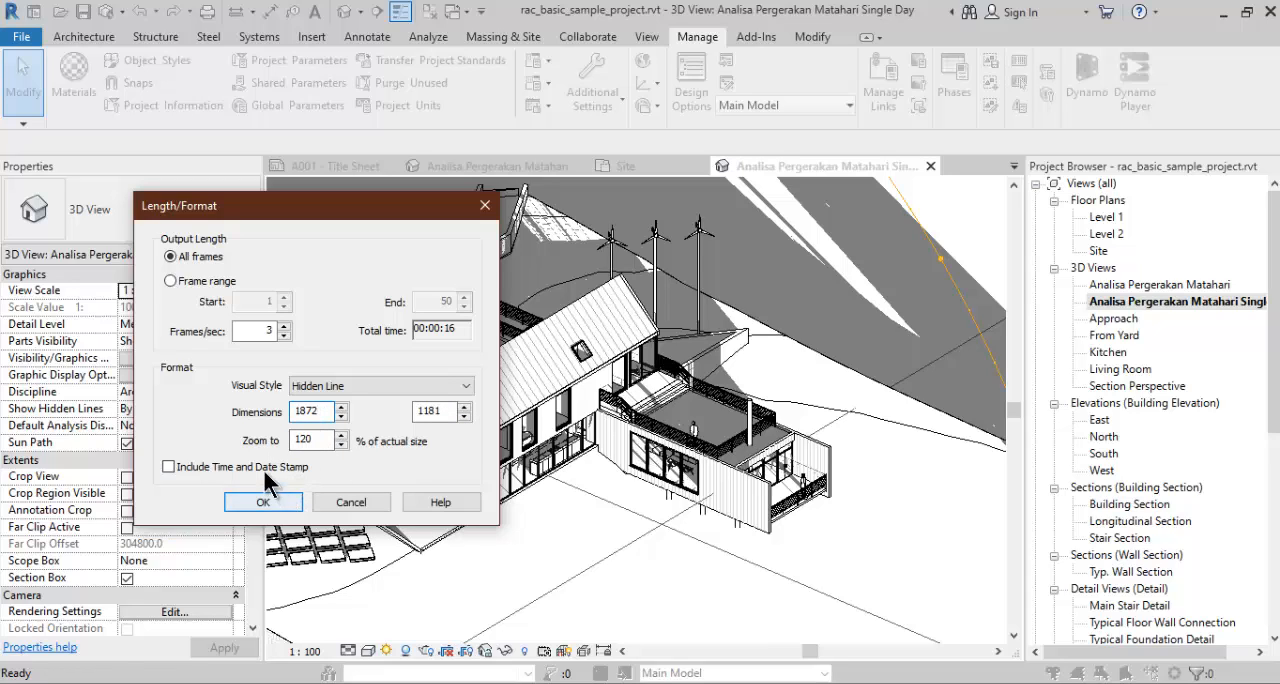
{"action": "left_click", "coordinate": [167, 468]}
{"action": "left_click", "coordinate": [264, 501]}
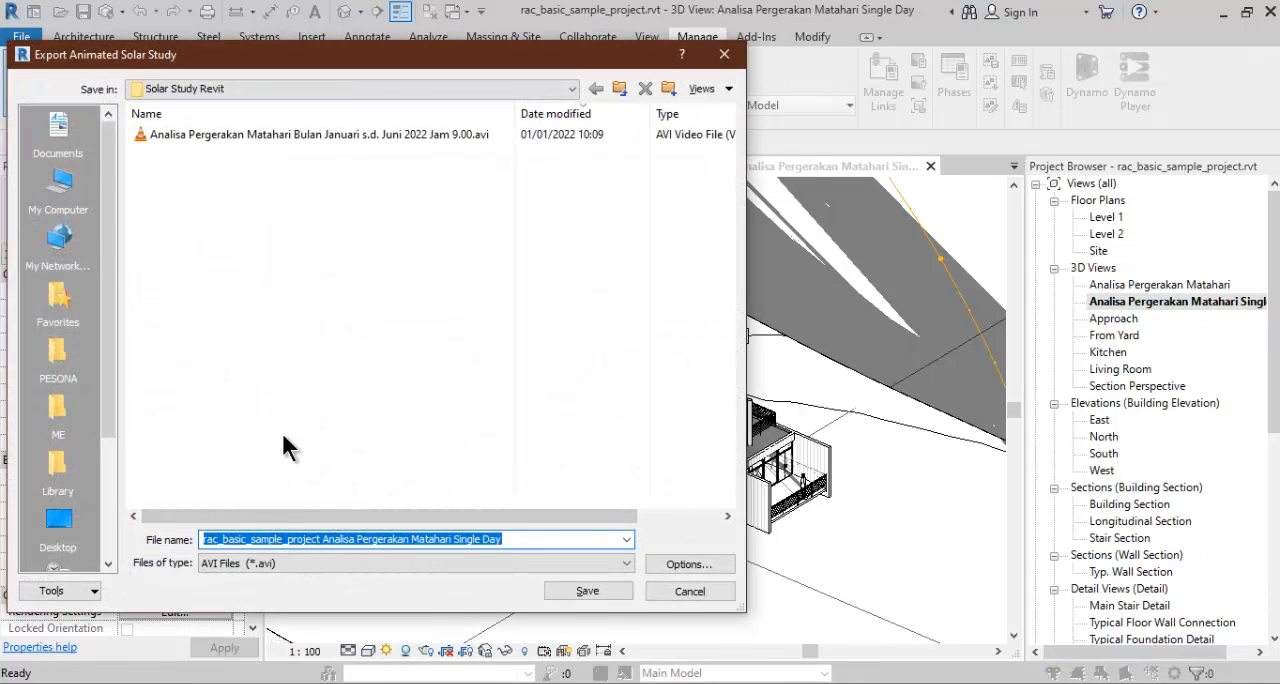
- Save the animation as the AVI file "Analisa Pergerakan Matahari Single Day" with Full Frames (Uncompressed) compression
{"action": "left_click", "coordinate": [282, 539]}
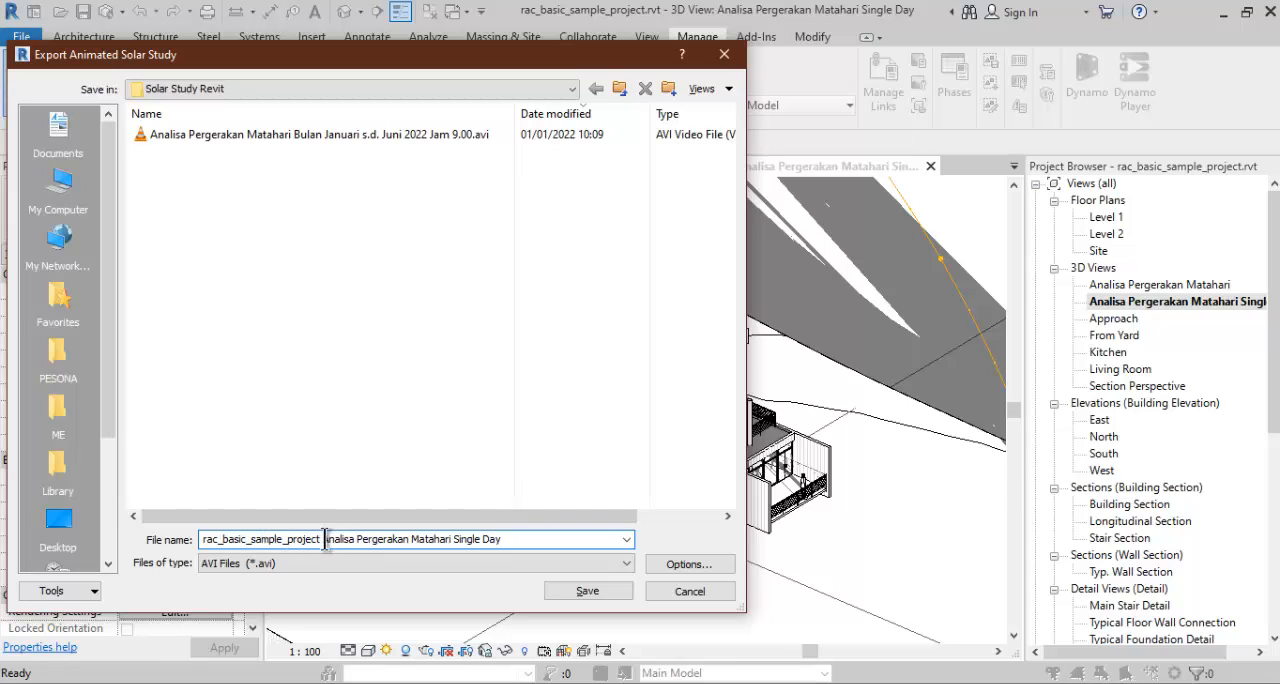
{"action": "left_click_drag", "start_coordinate": [325, 539], "coordinate": [137, 553]}
{"action": "key", "text": "BackSpace"}
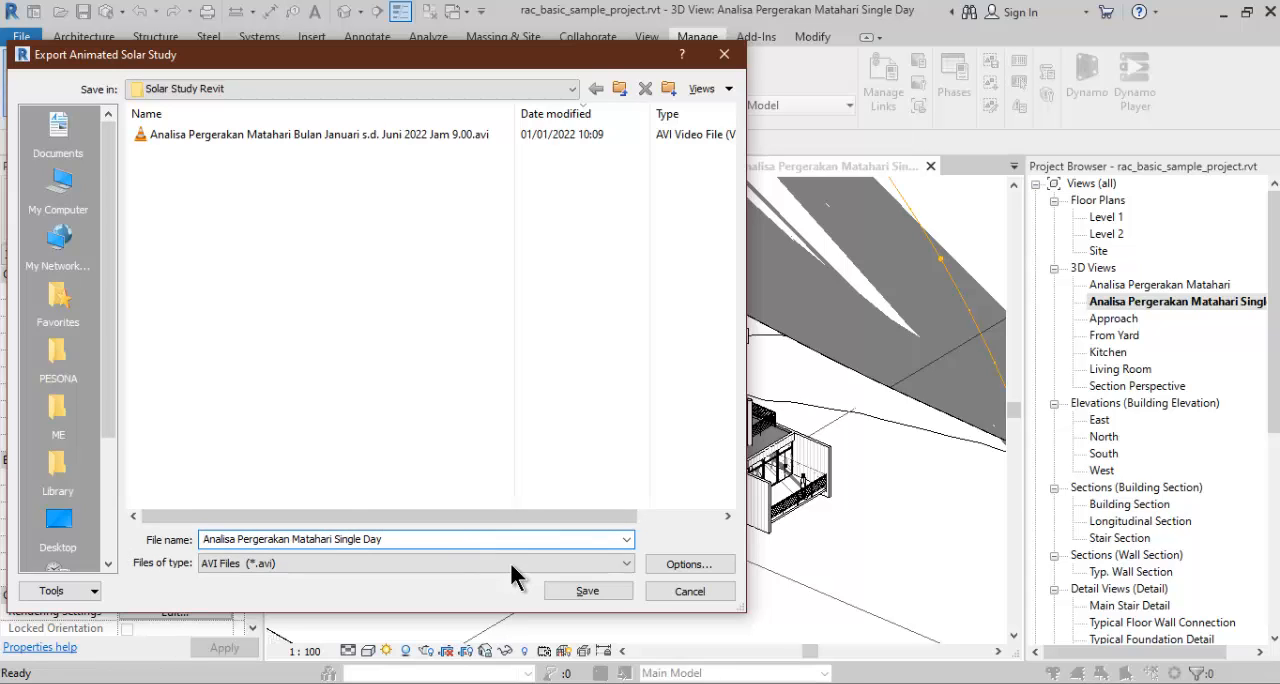
{"action": "left_click", "coordinate": [571, 592]}
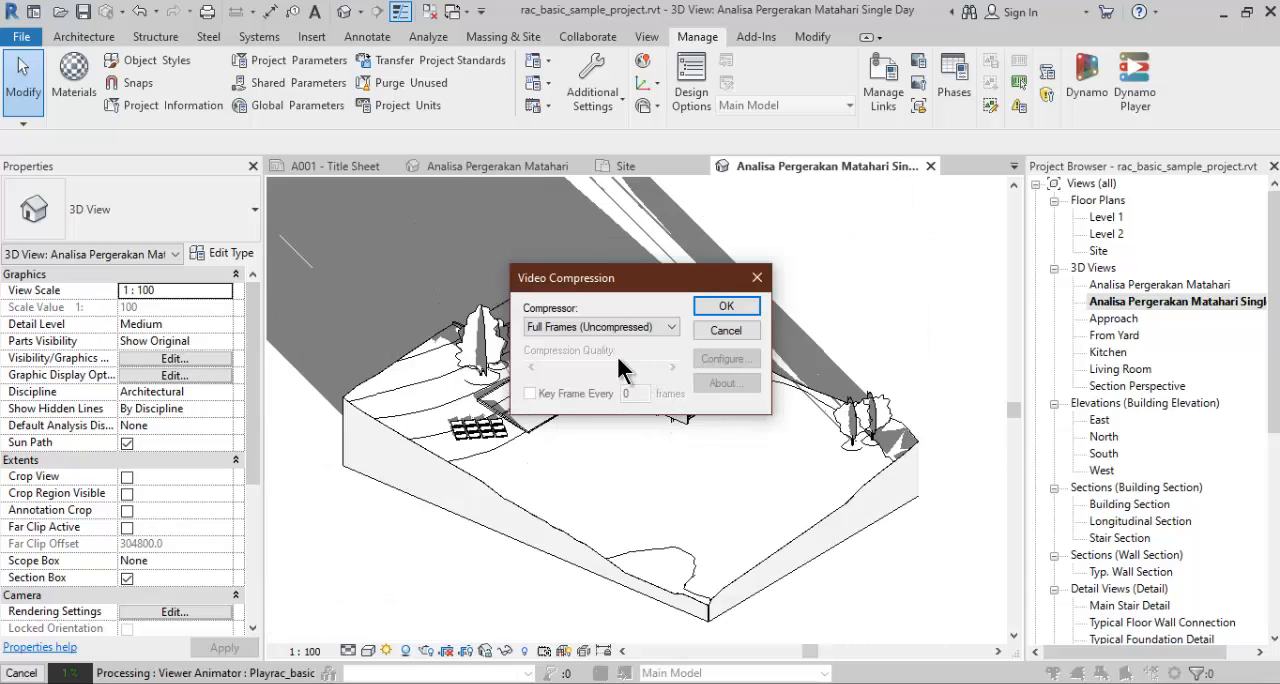
{"action": "left_click", "coordinate": [727, 307]}
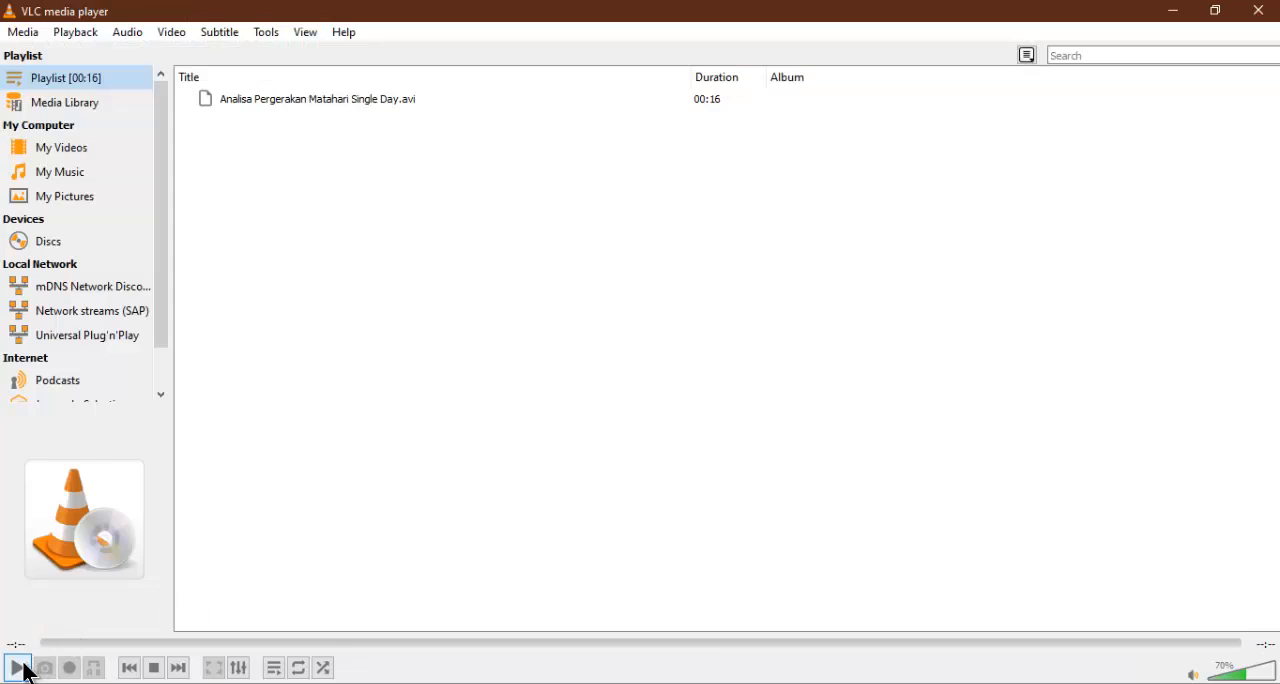
- Play the exported single-day solar study video in VLC
{"action": "left_click", "coordinate": [22, 667]}
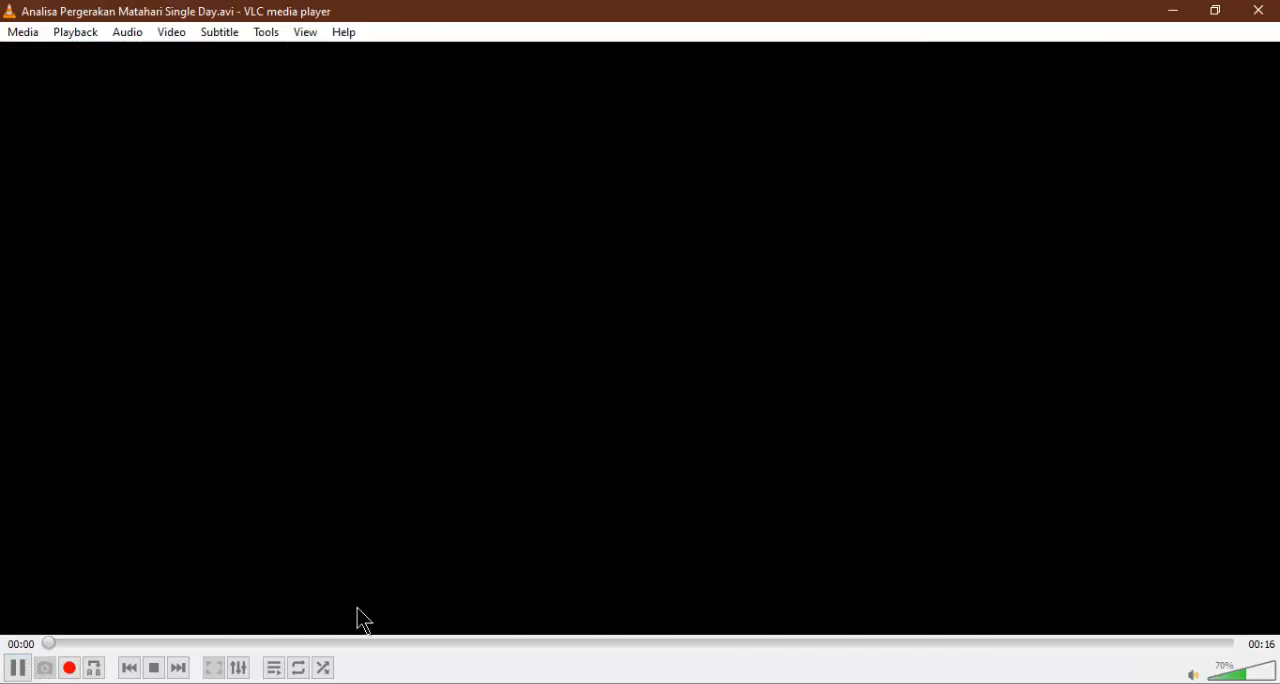